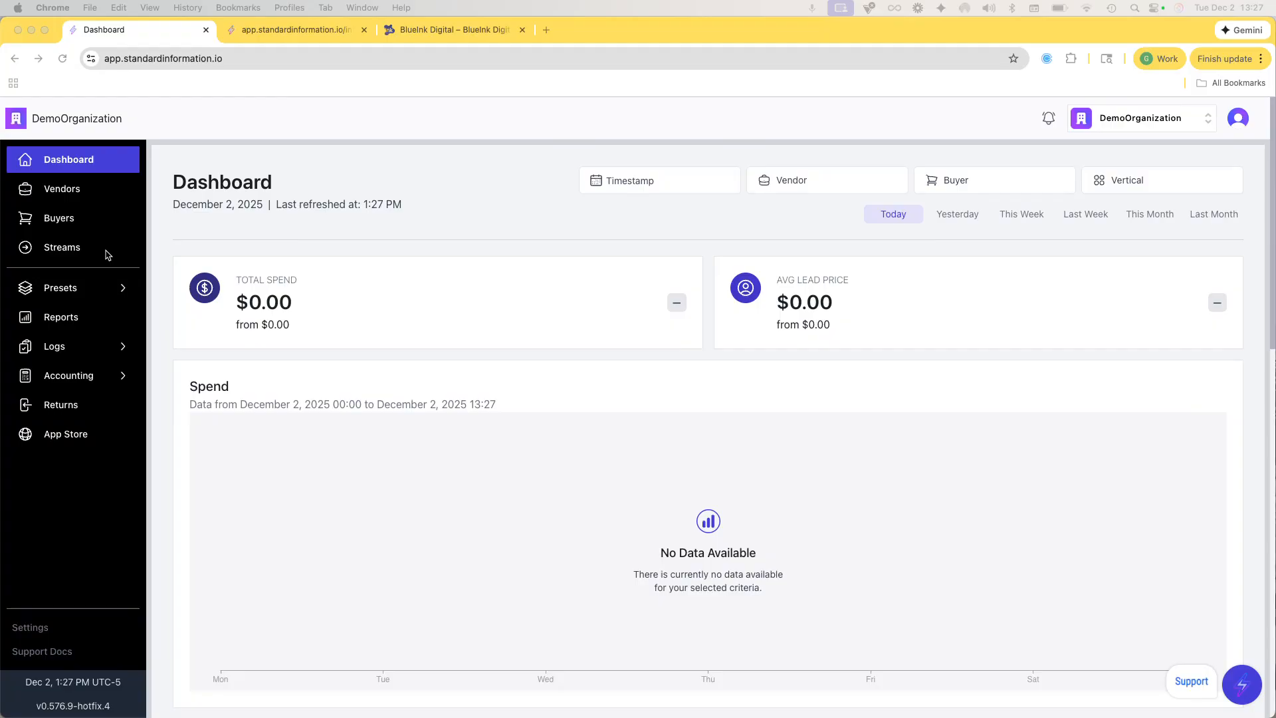
left_click(109, 255)
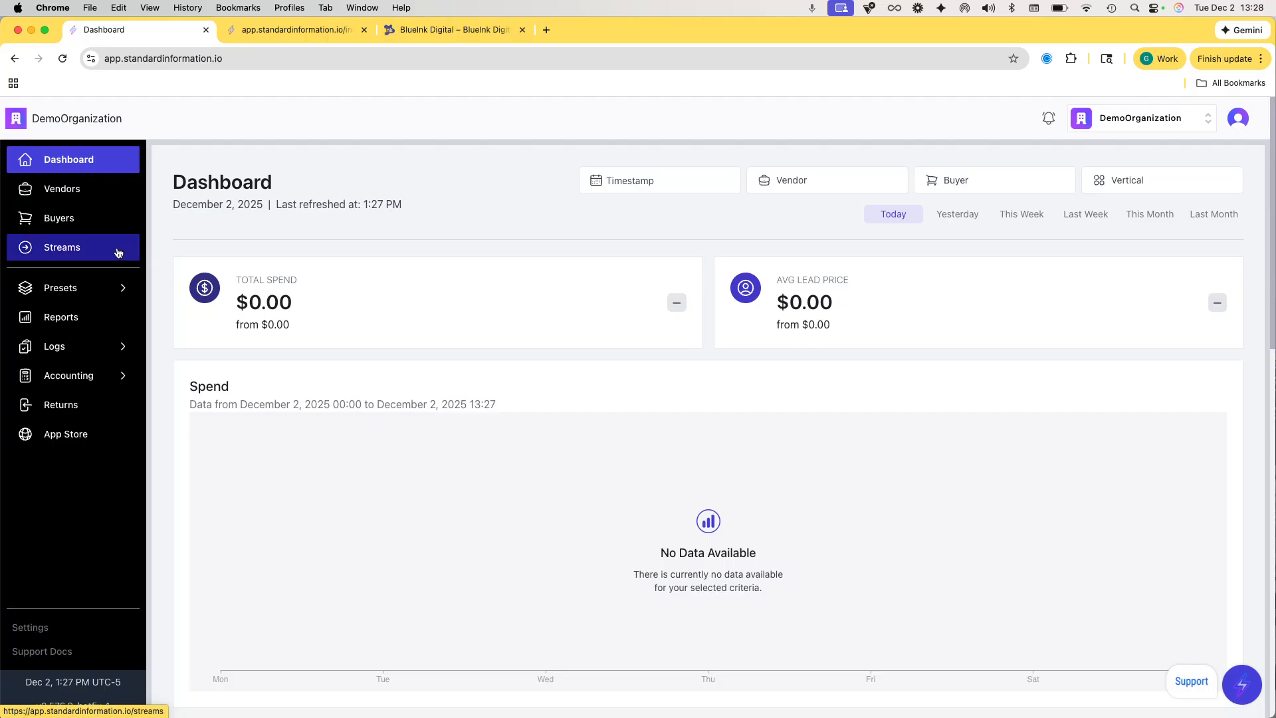
left_click(122, 289)
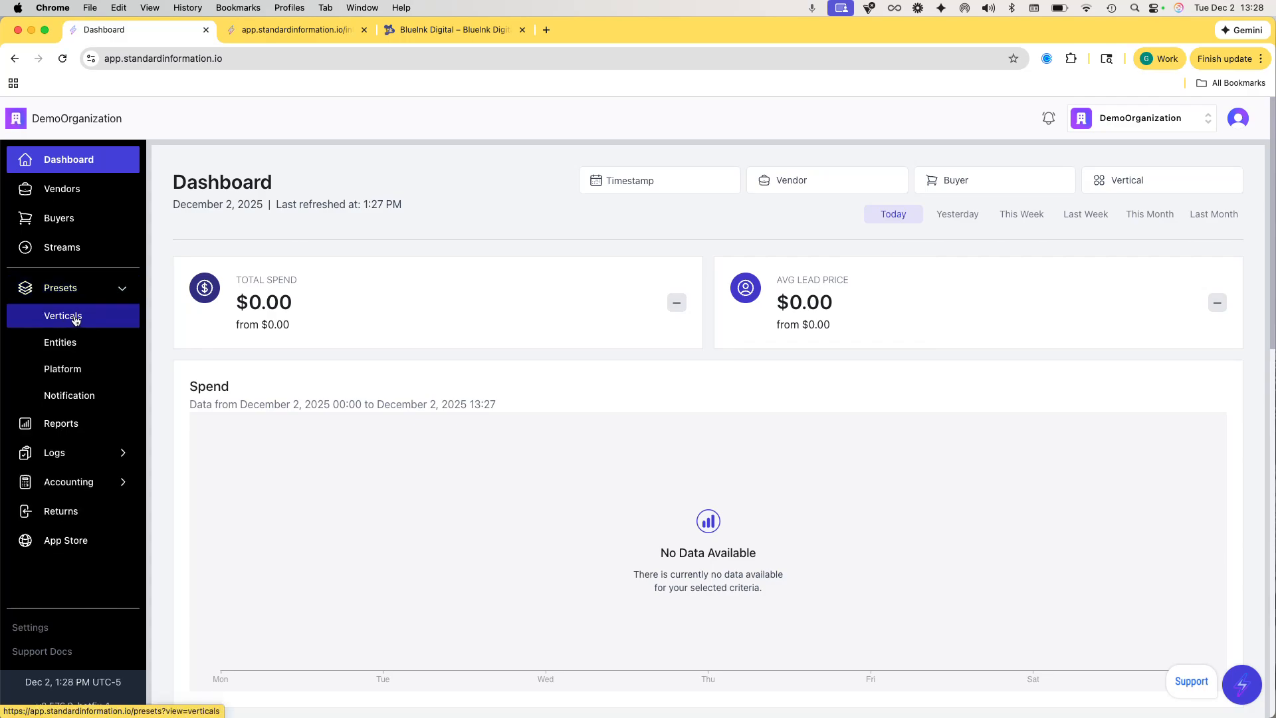
left_click(124, 291)
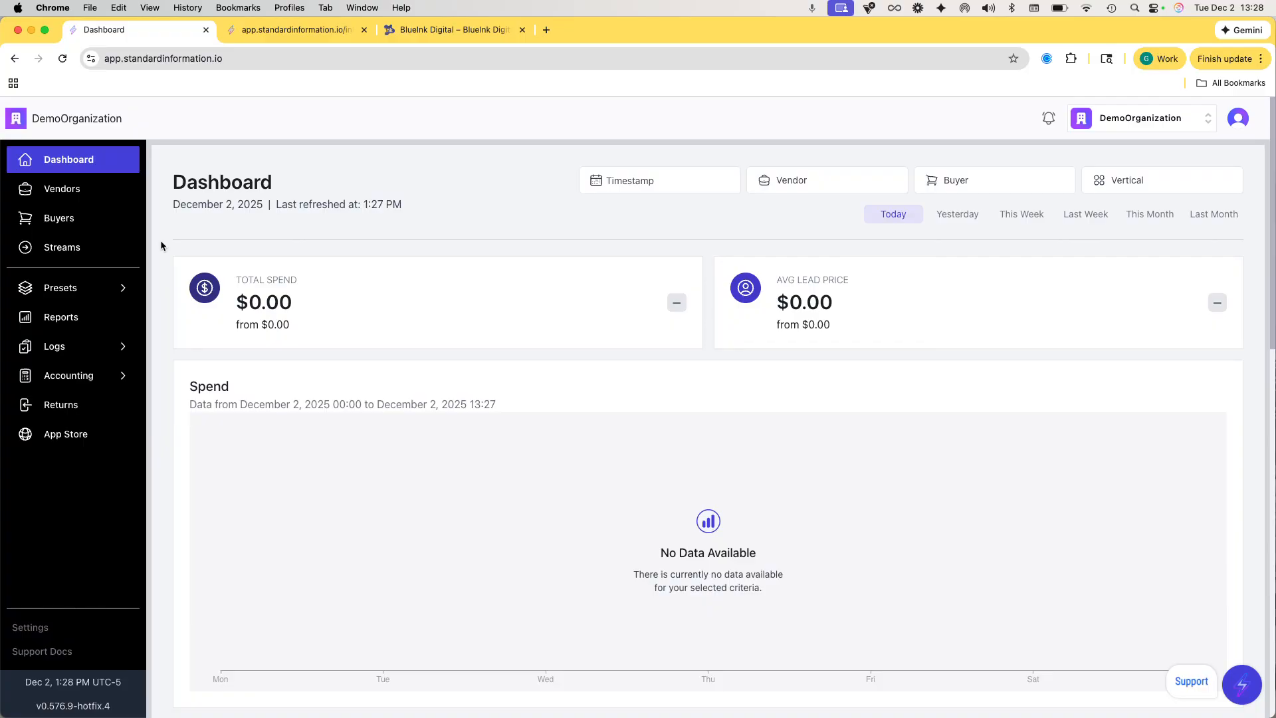
- Start a new stream and name it Lead Vendor 3
left_click(104, 252)
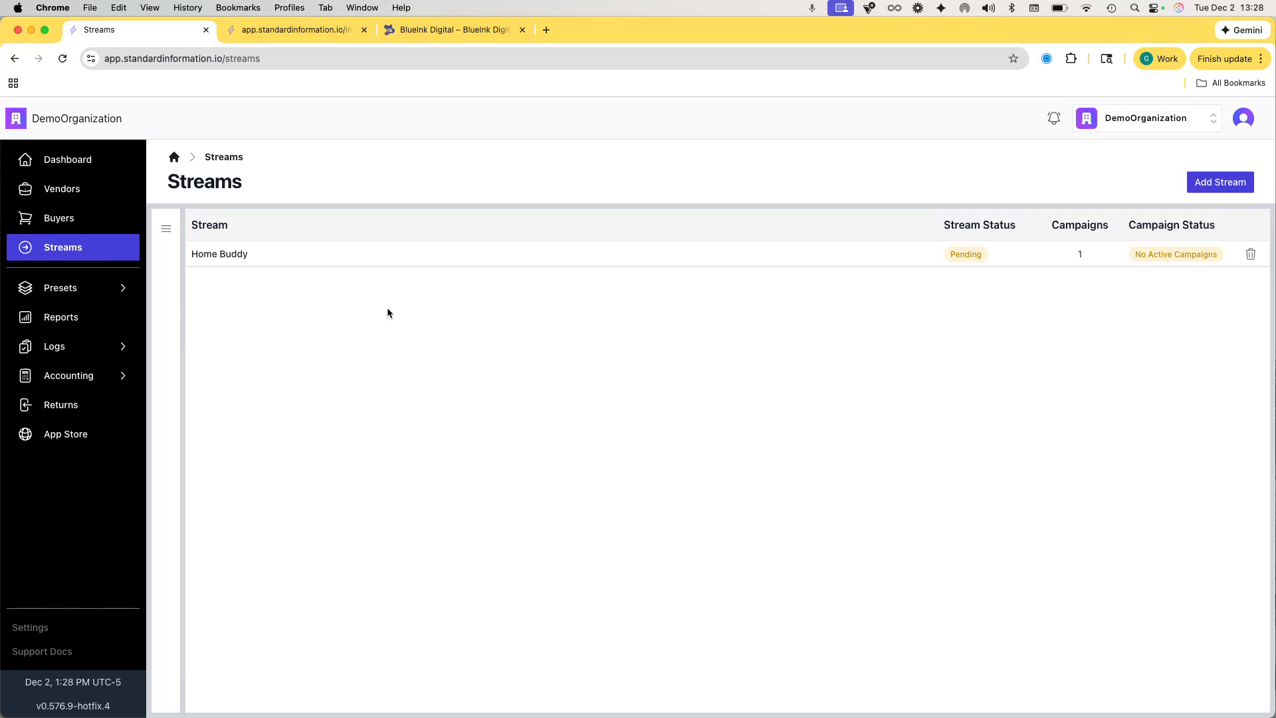
left_click(1210, 186)
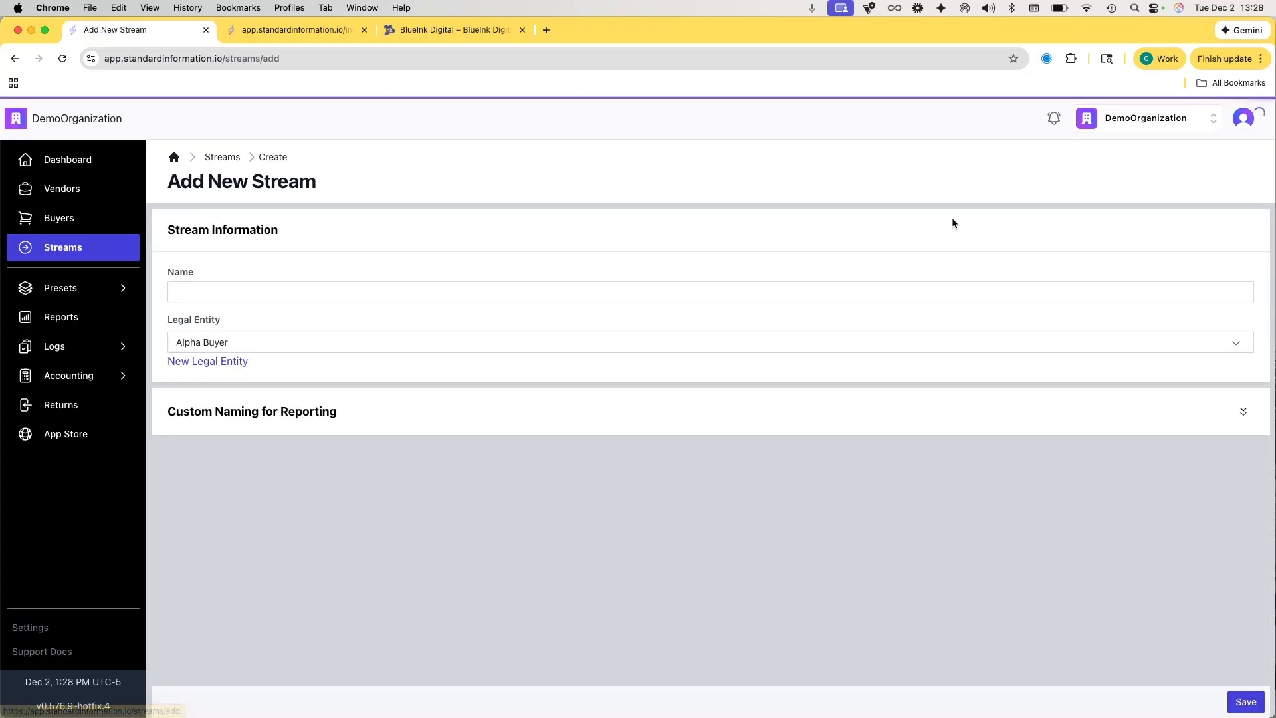
left_click(299, 295)
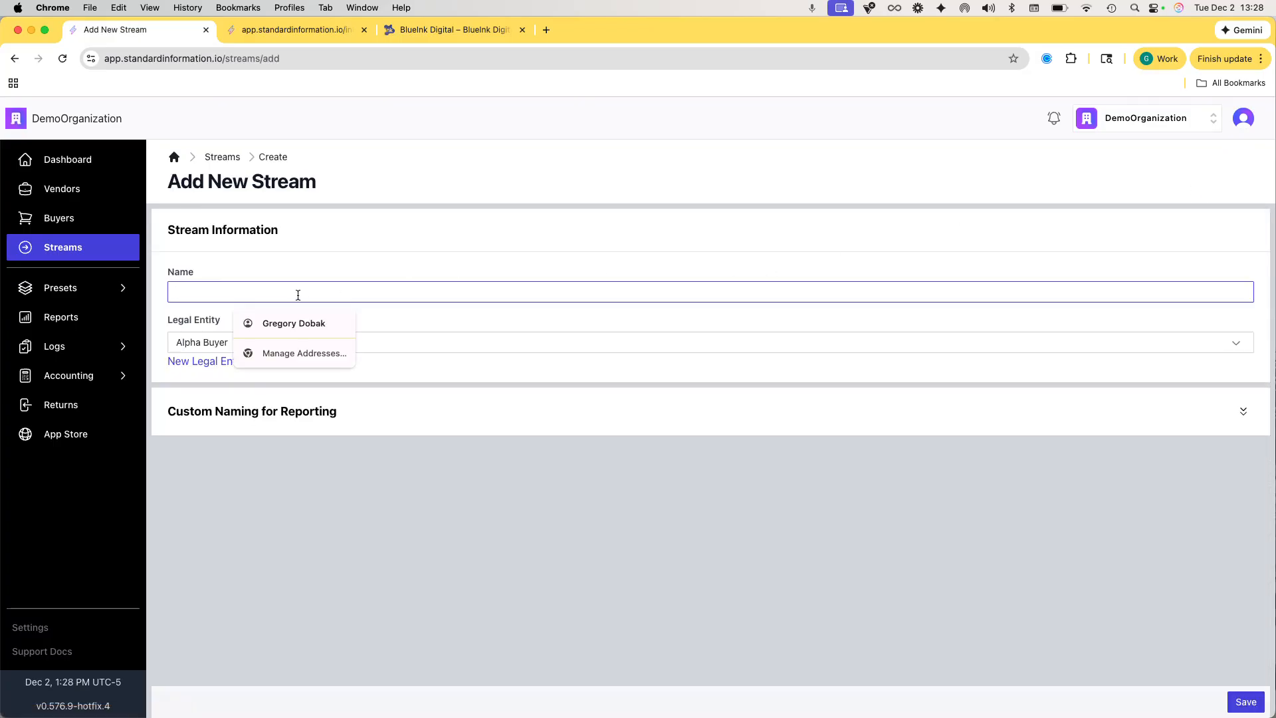
type("Lead ")
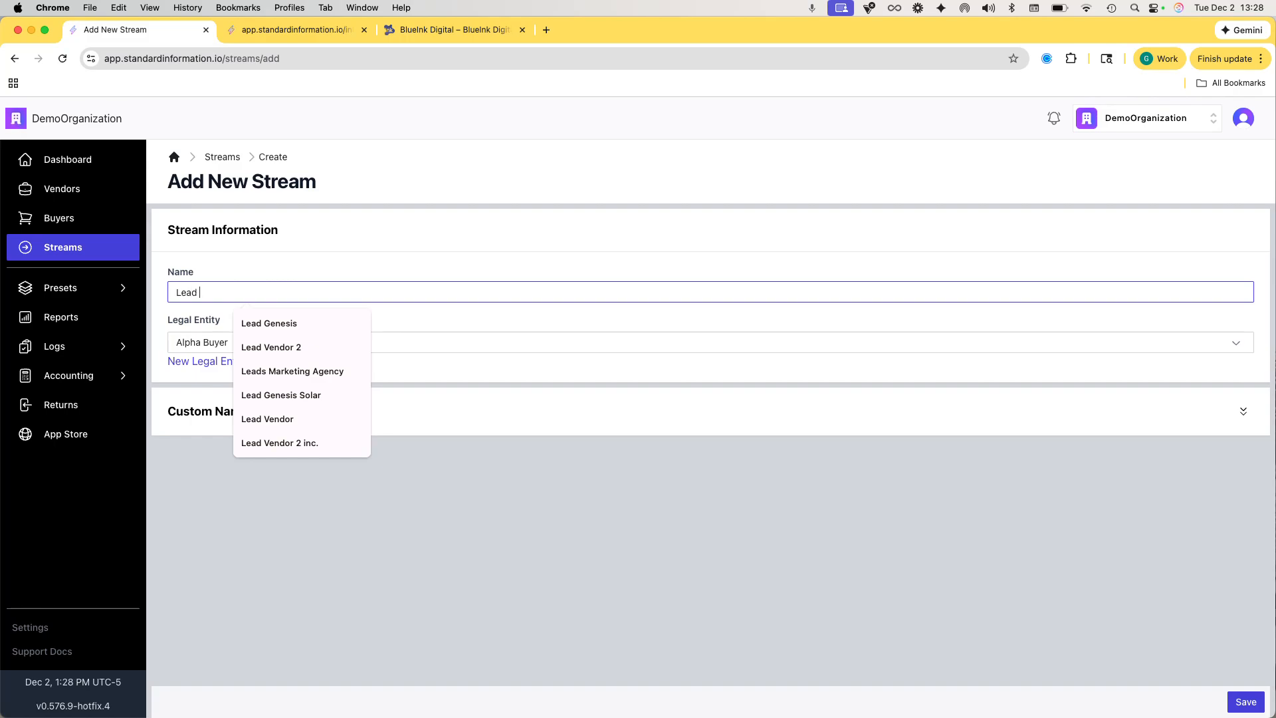
type("Vendor 2")
key("BackSpace")
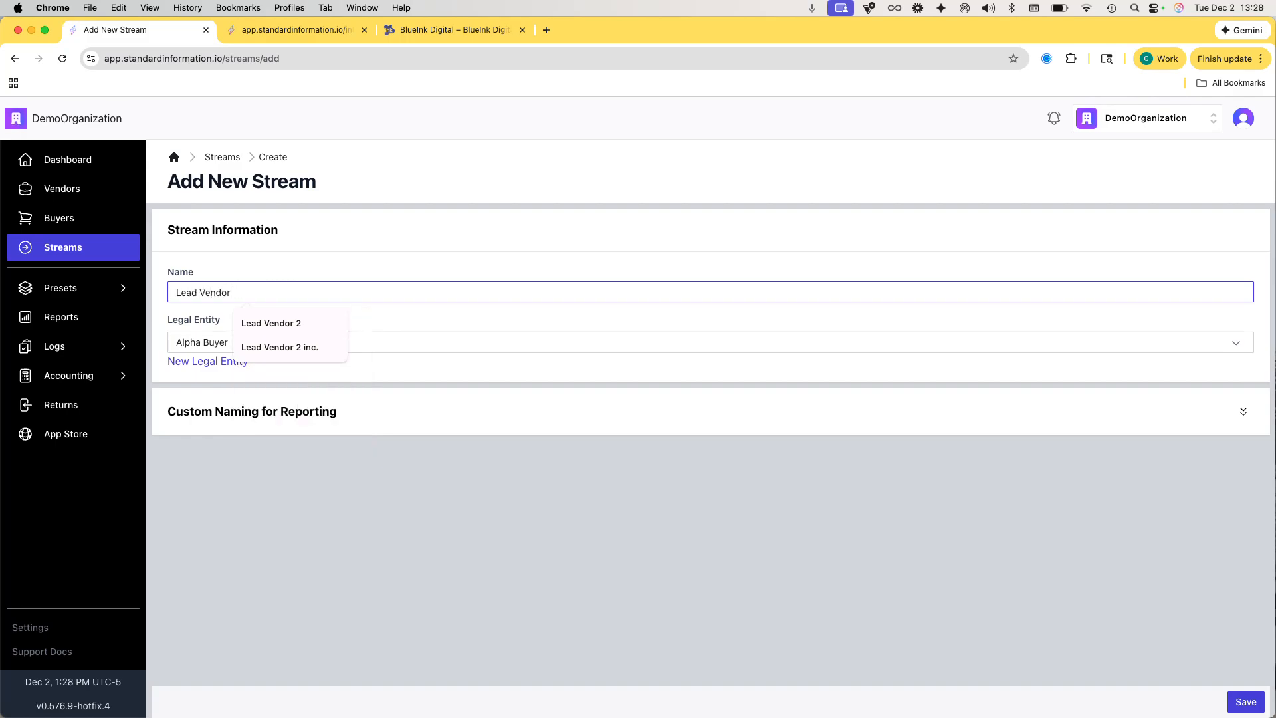
type("3")
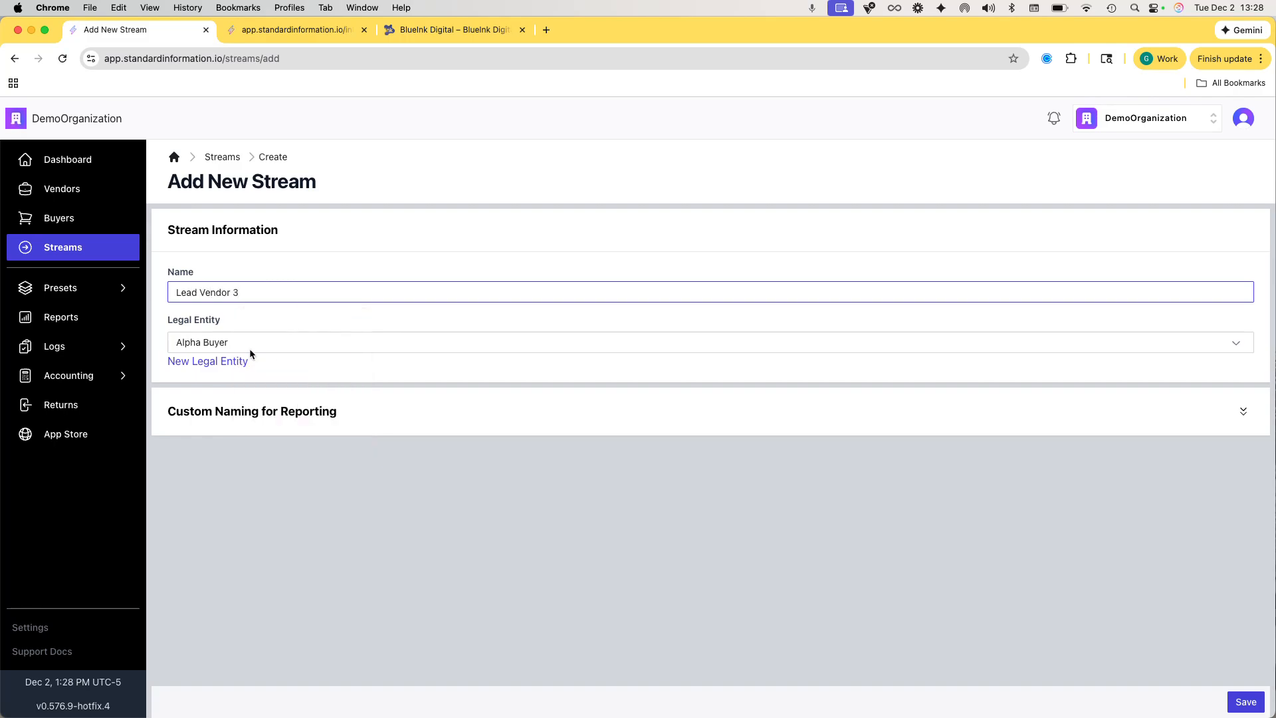
- Create a new legal entity named Lead Vendor 3 Inc. for the stream, save it and return to the stream form
left_click(220, 362)
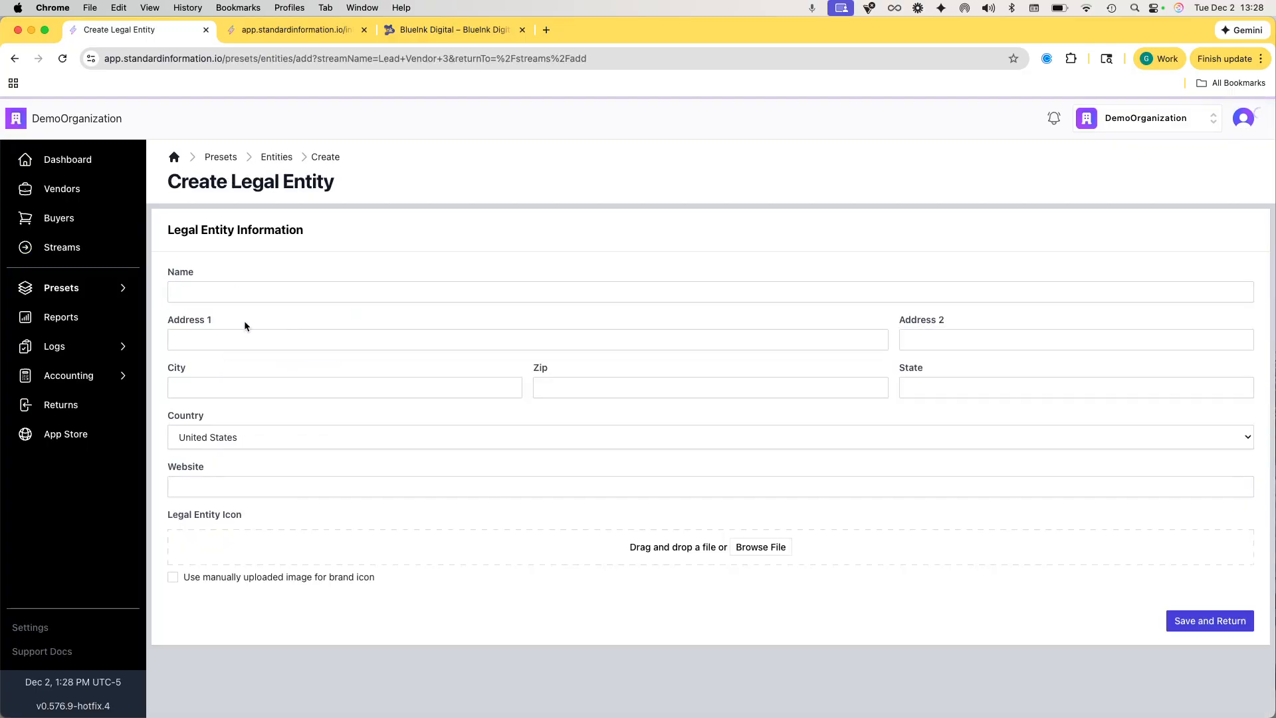
left_click(234, 290)
type("Lead Ven")
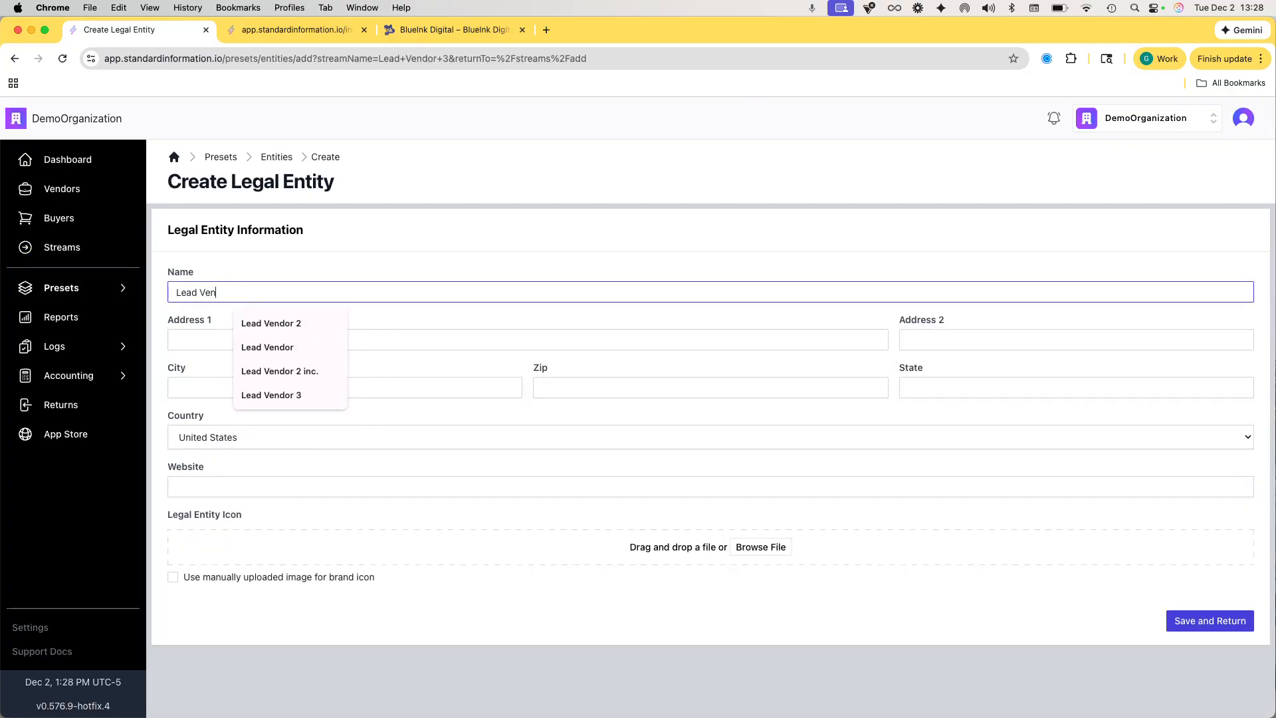
type("dor 3 Inc.")
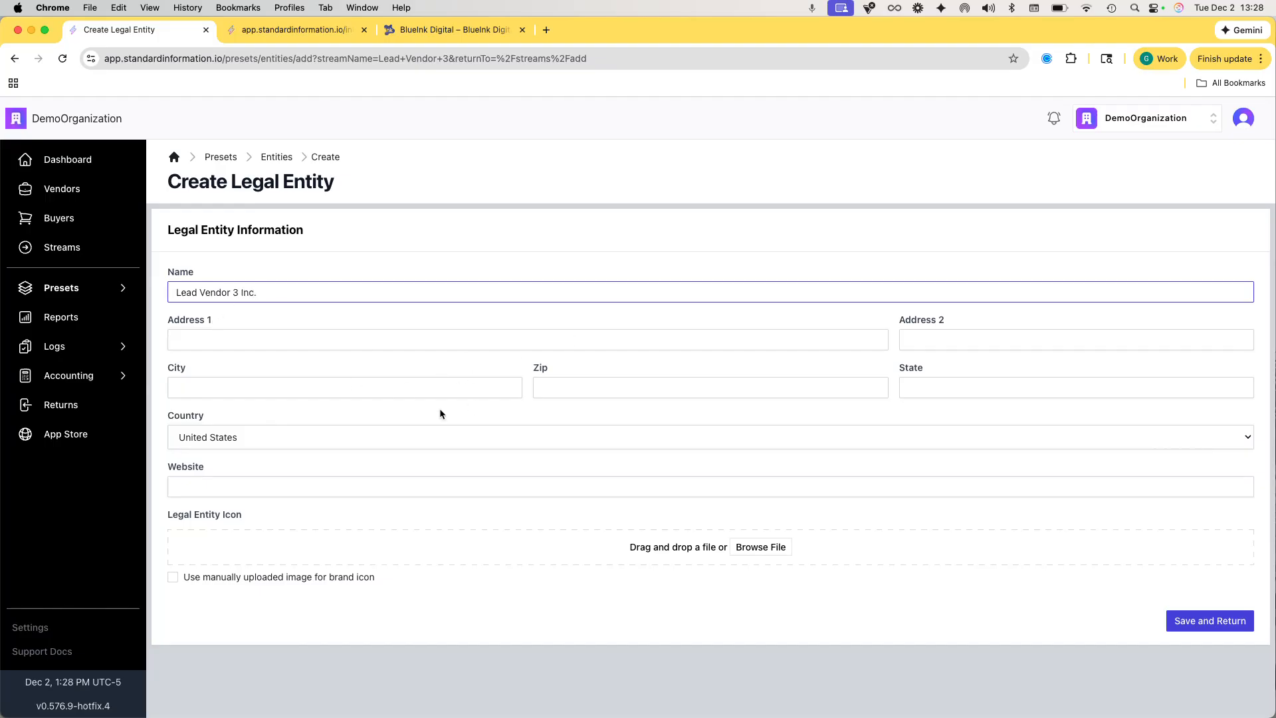
left_click(256, 486)
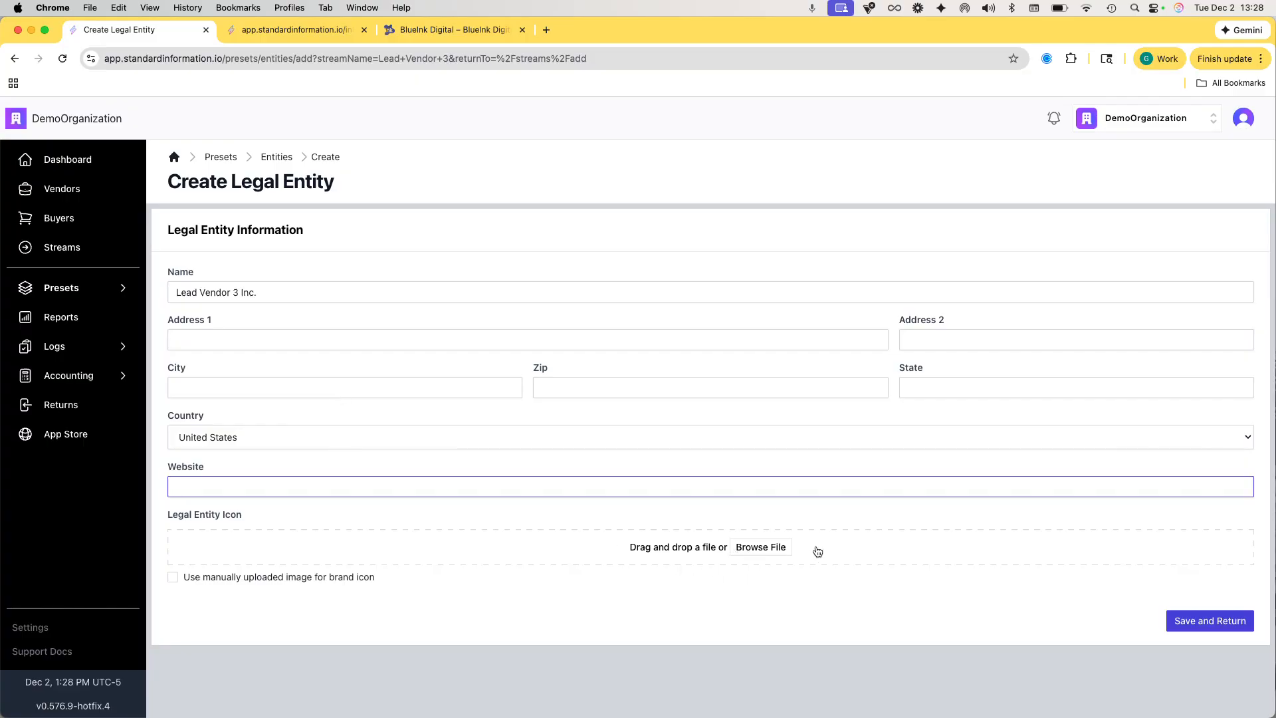
left_click(1196, 623)
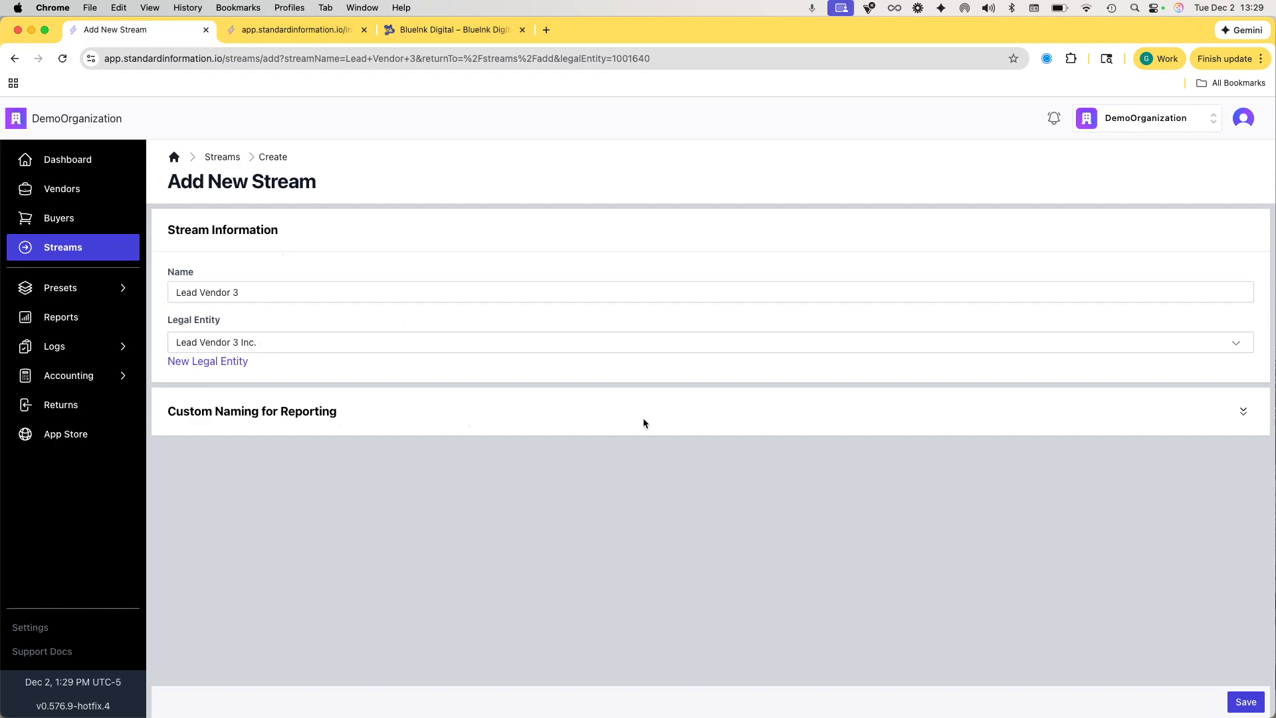
- Set the reporting output name and the buyer legal entity to Demo Org, and save the new stream
left_click(1242, 423)
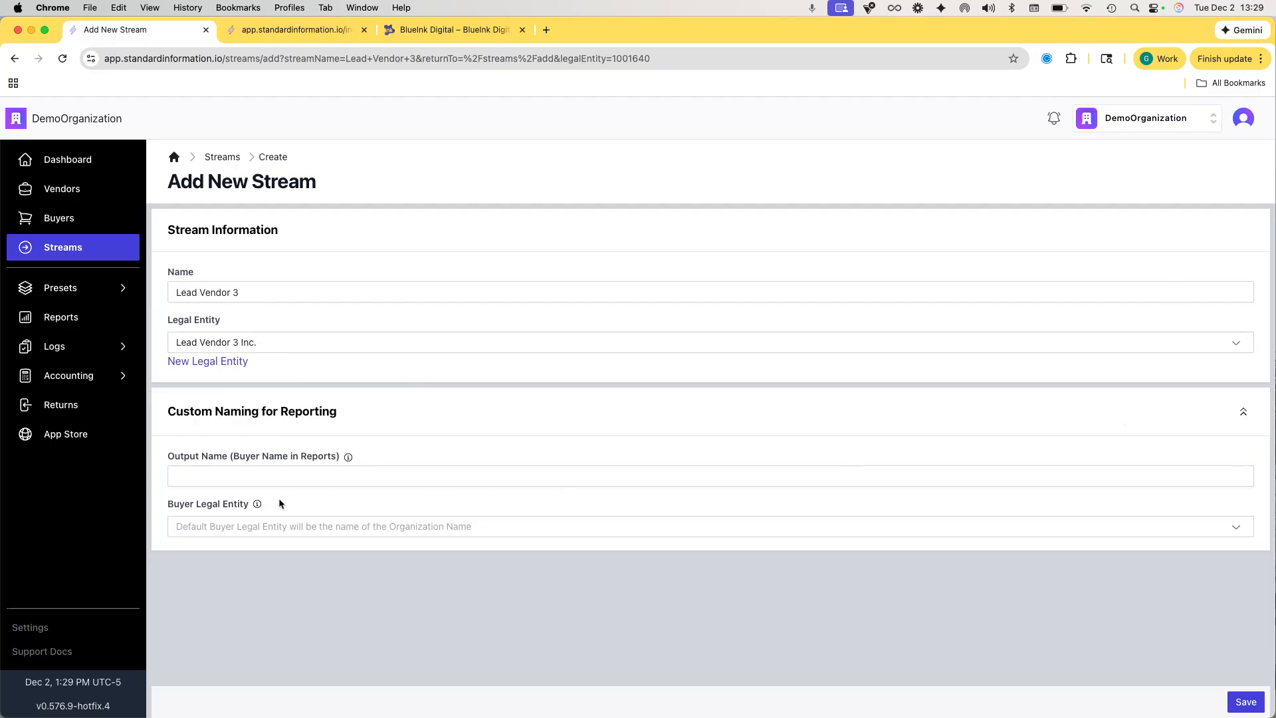
left_click(220, 476)
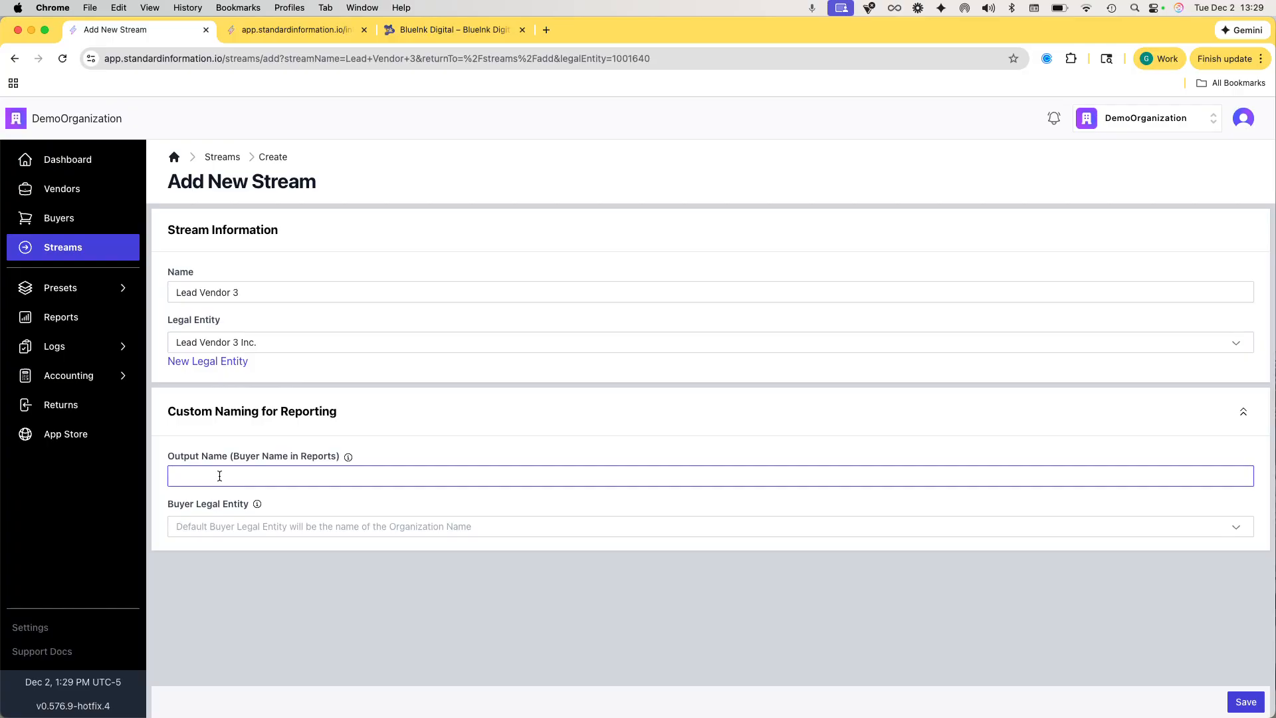
type("Demo Org")
left_click(230, 526)
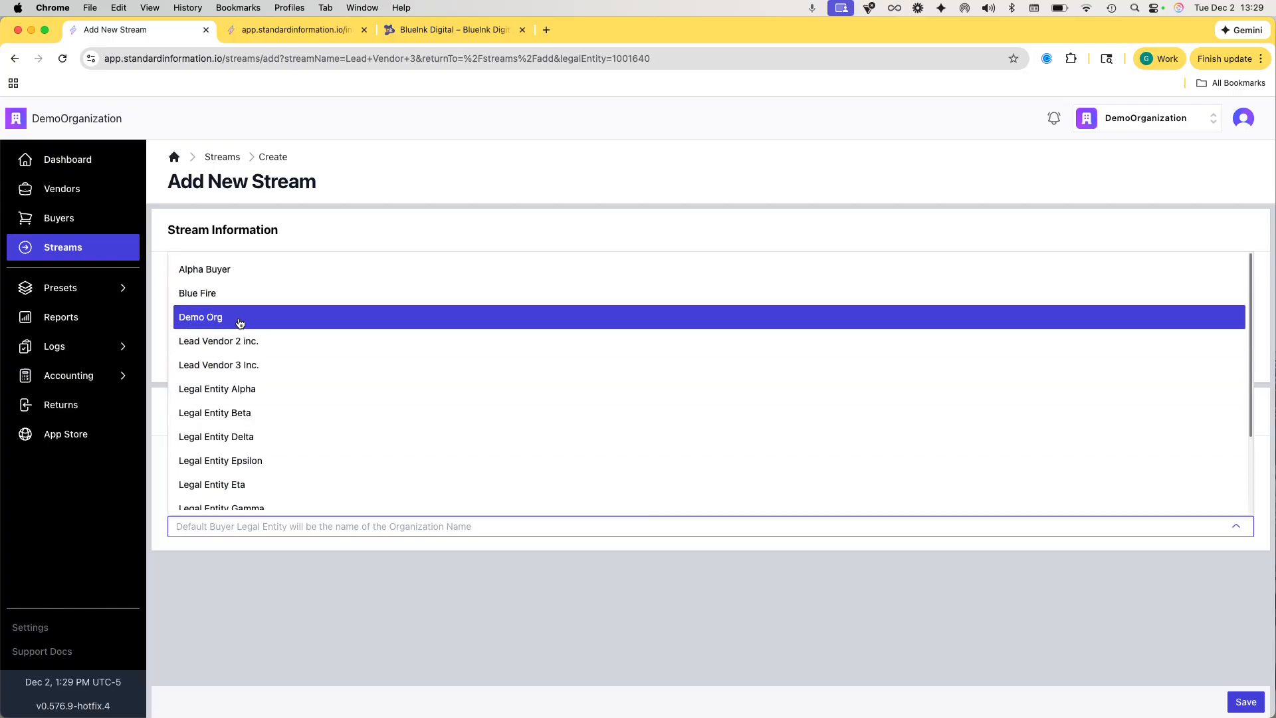
left_click(240, 320)
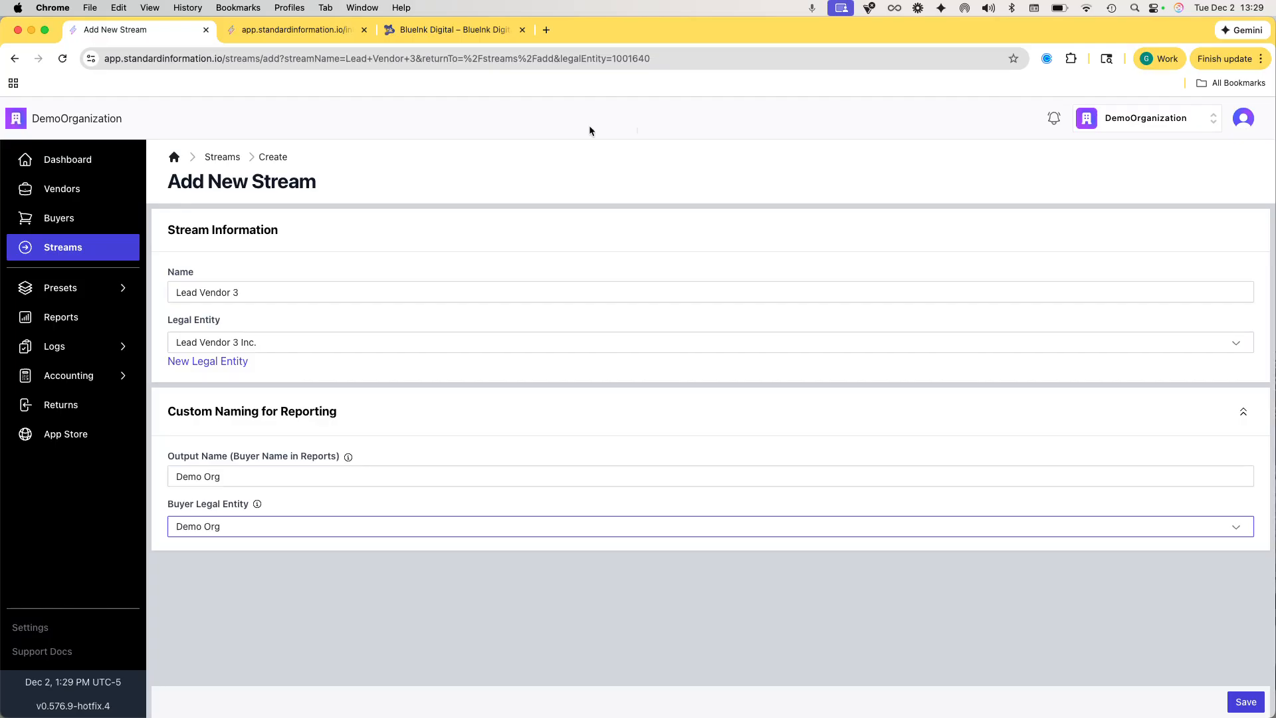
left_click(271, 573)
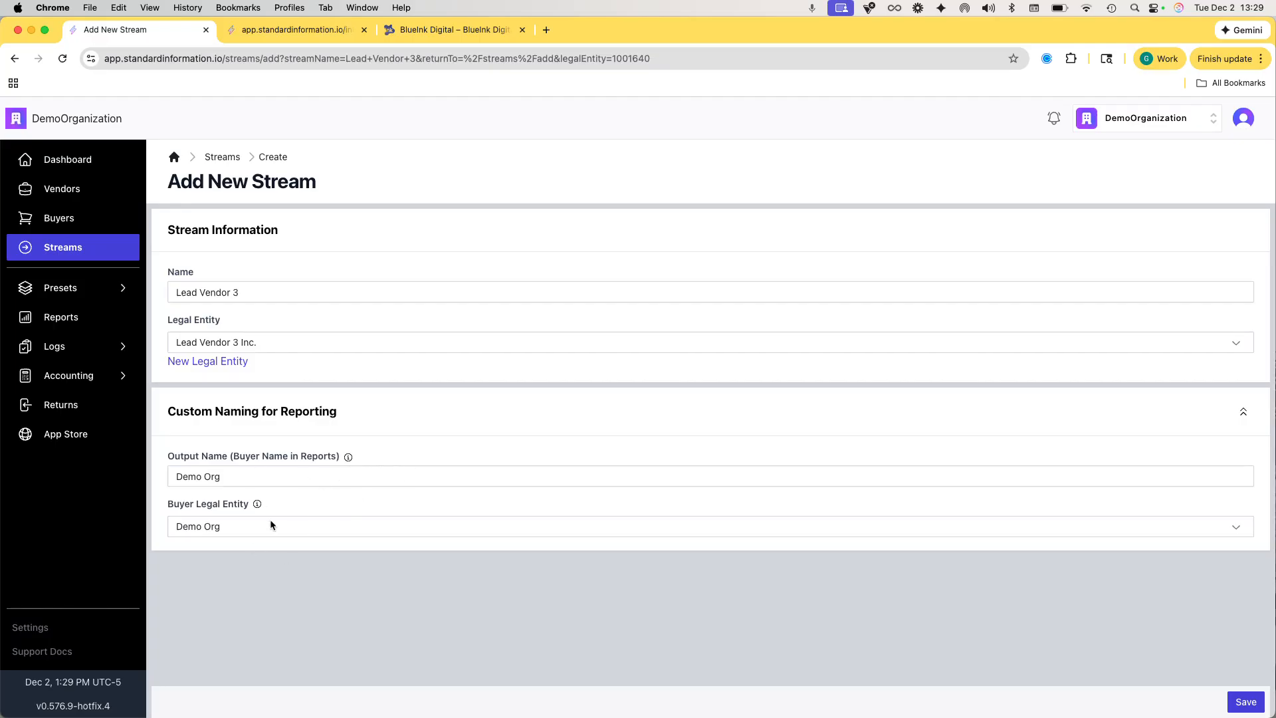
left_click(1243, 411)
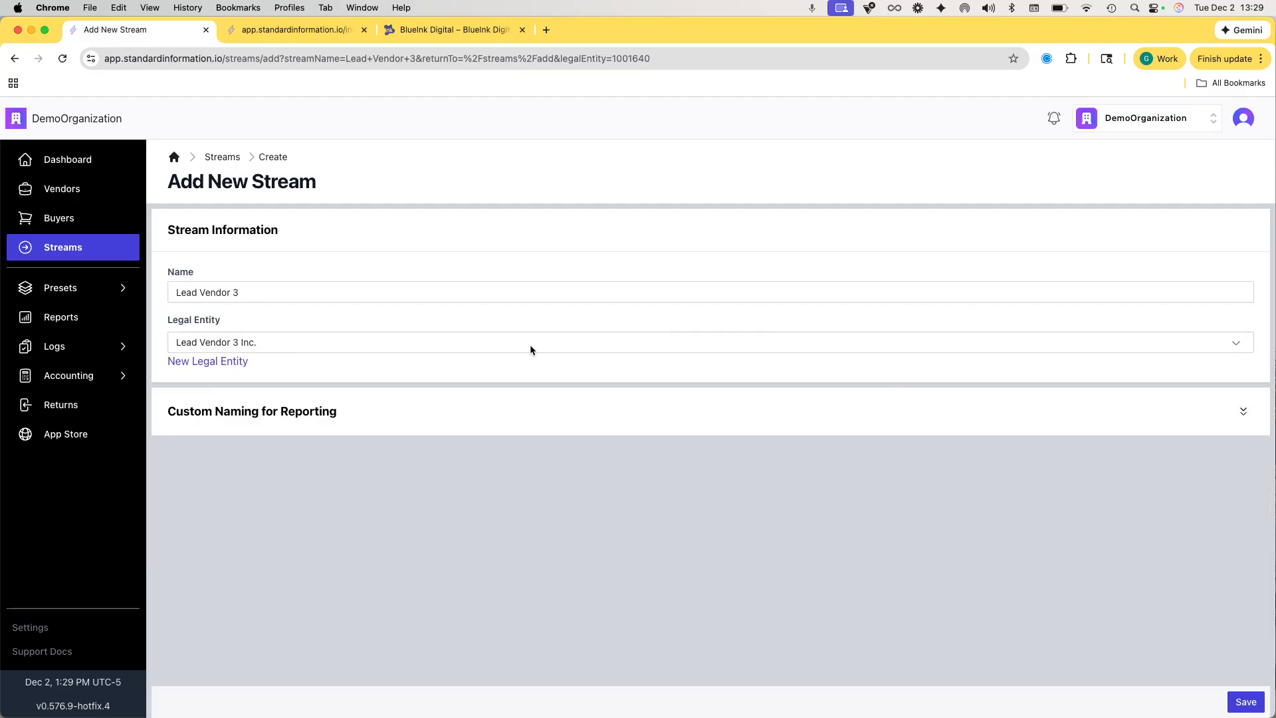
left_click(1245, 703)
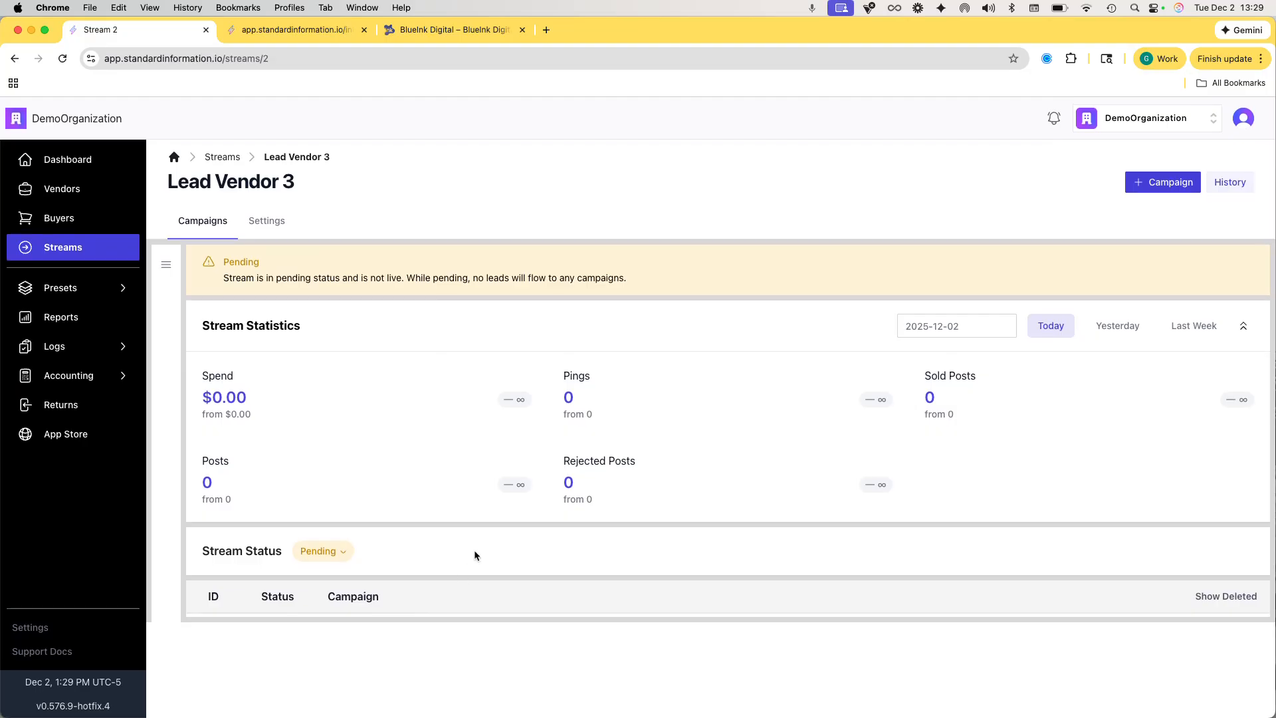
- Create and save a Ping Post campaign named Solar in the stream, using the Solar - New vertical
left_click(1142, 185)
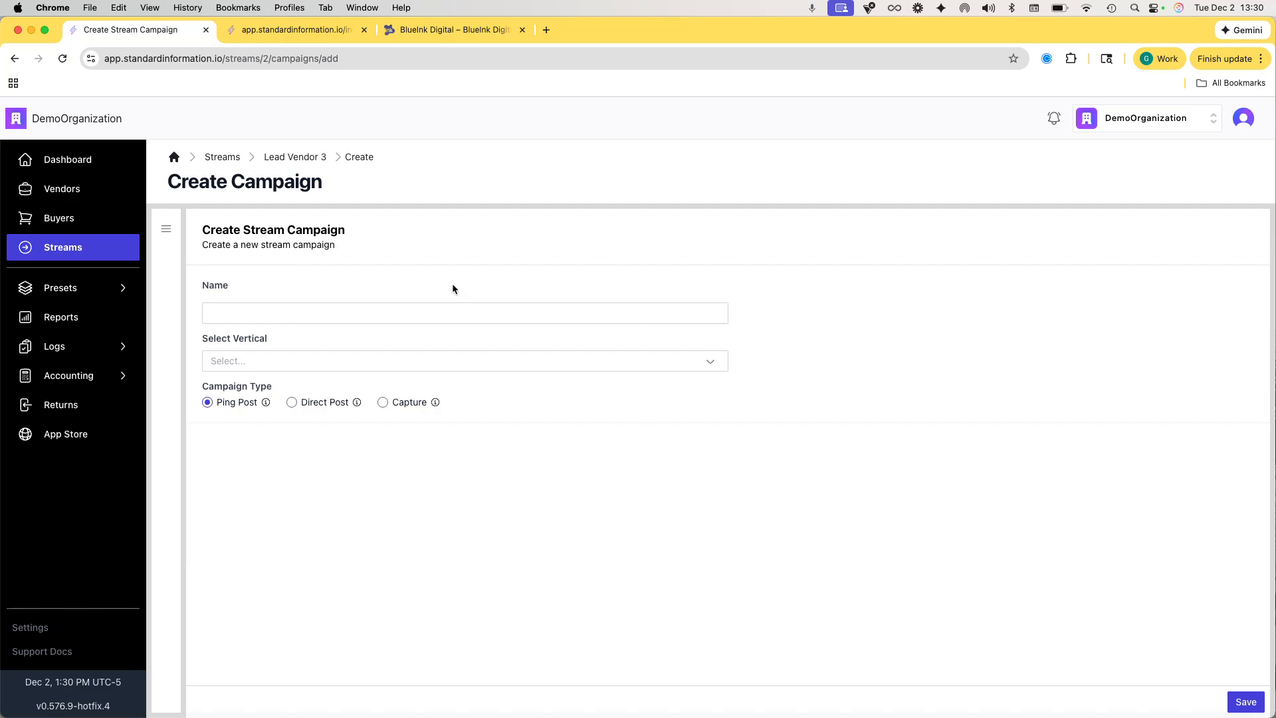
left_click(373, 313)
type("Solar")
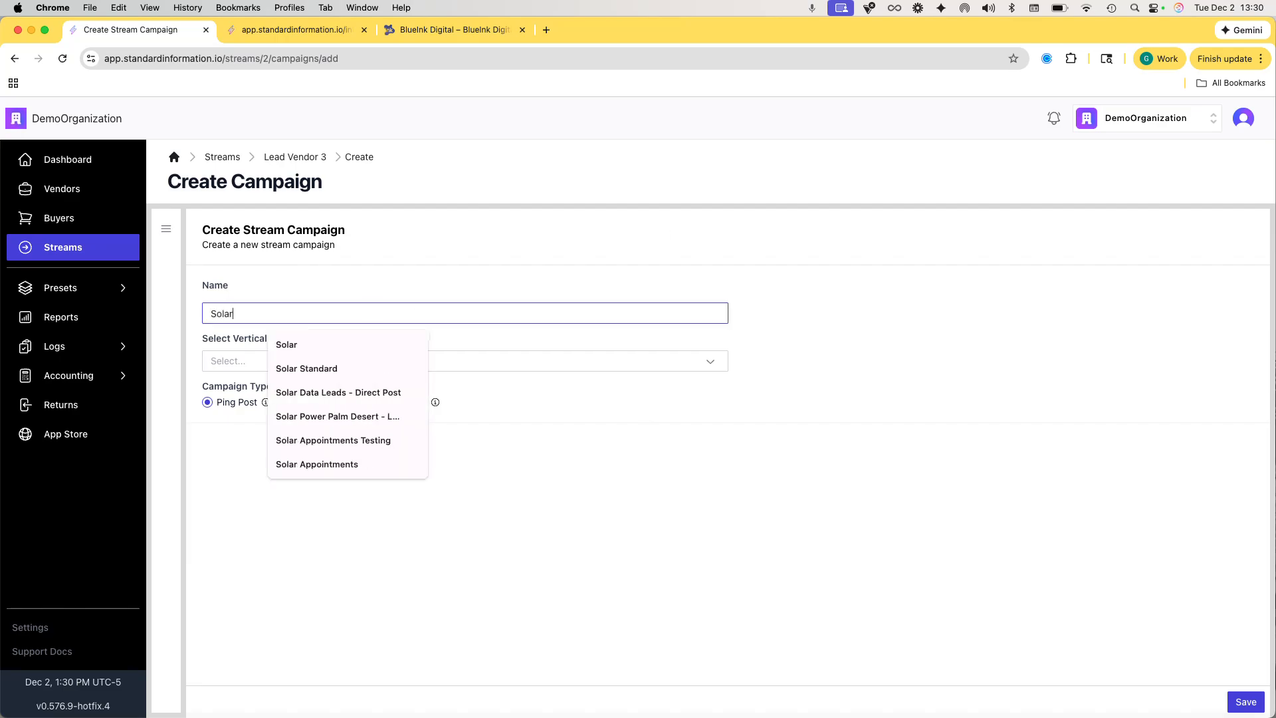
left_click(428, 286)
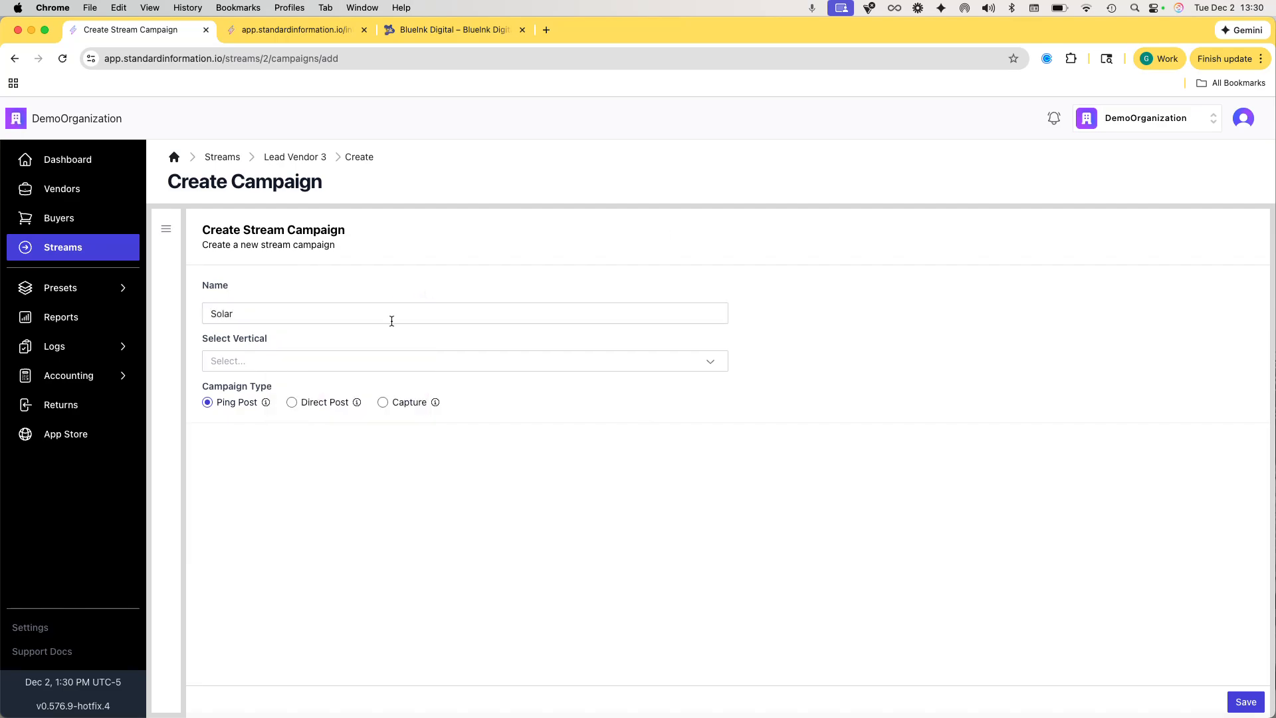
left_click(335, 368)
scroll(353, 433, "down", 3)
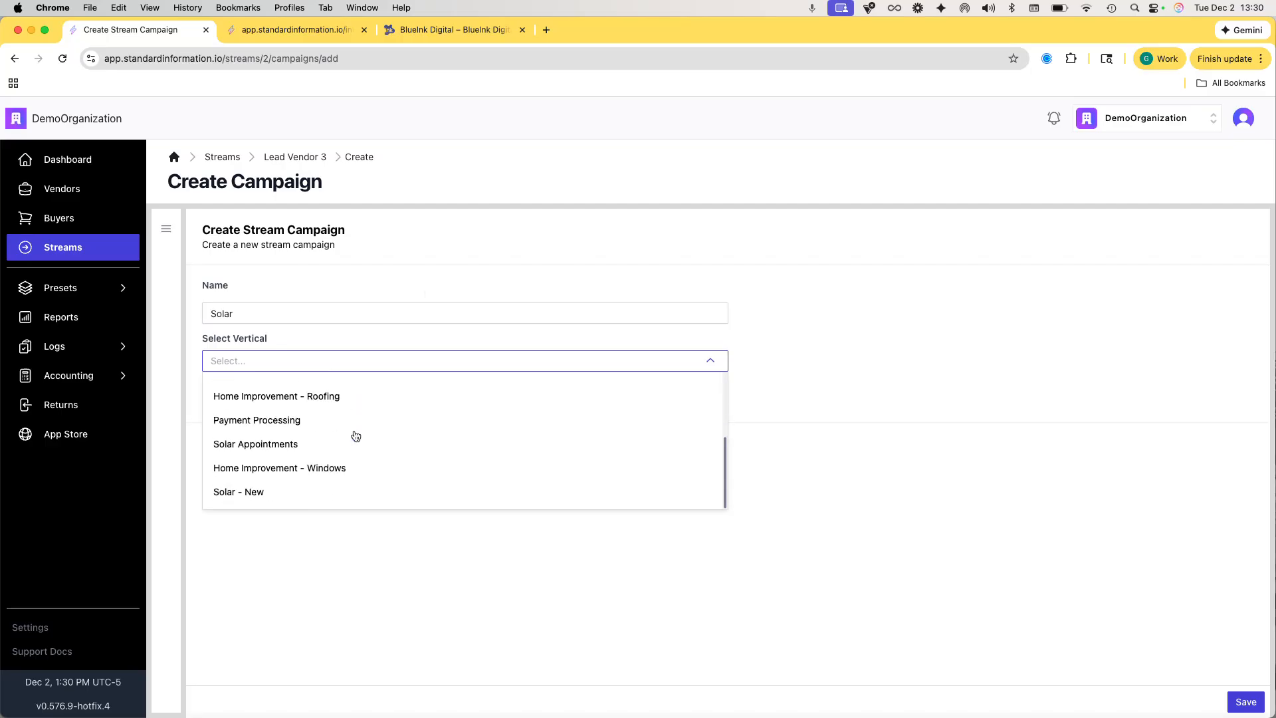
left_click(241, 498)
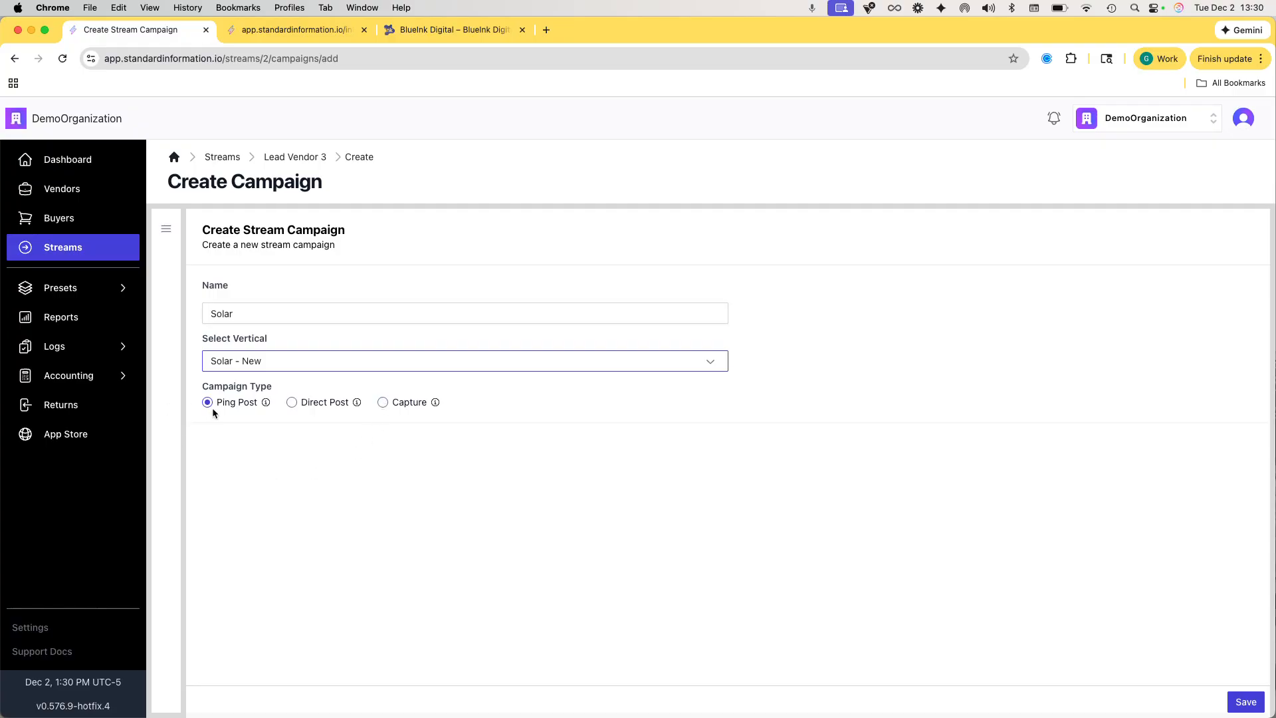
left_click(237, 433)
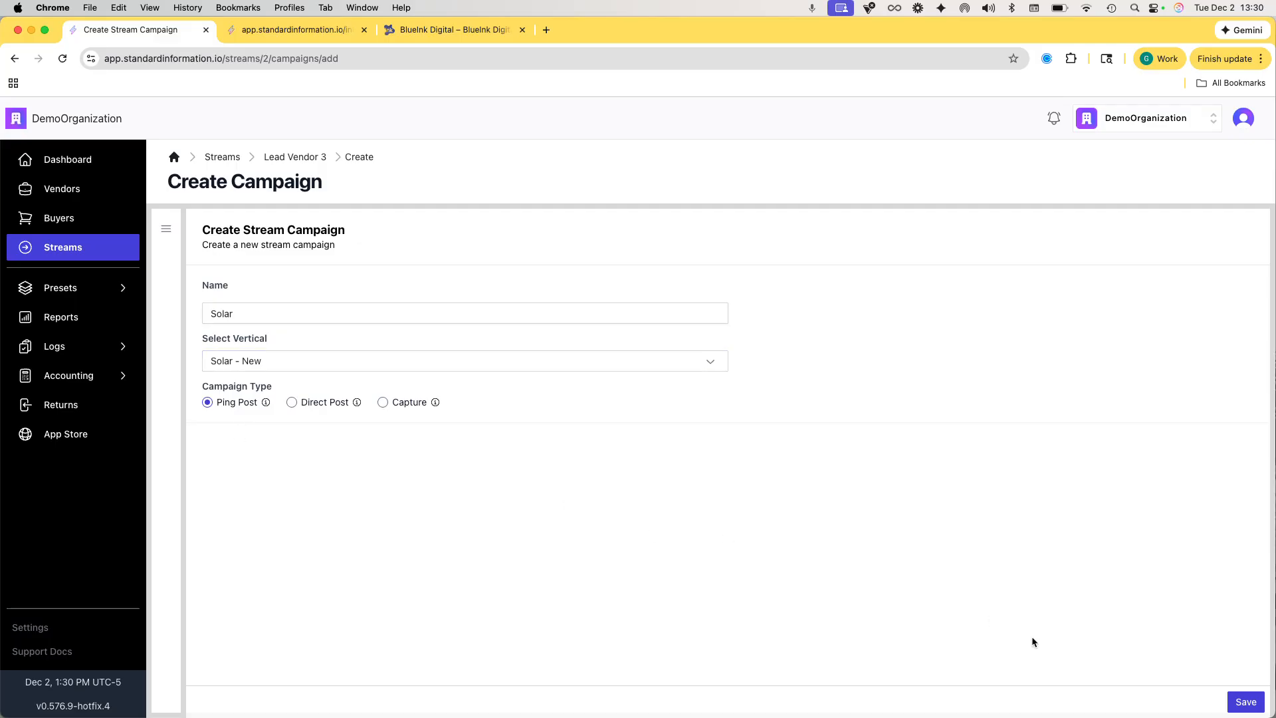
left_click(1242, 705)
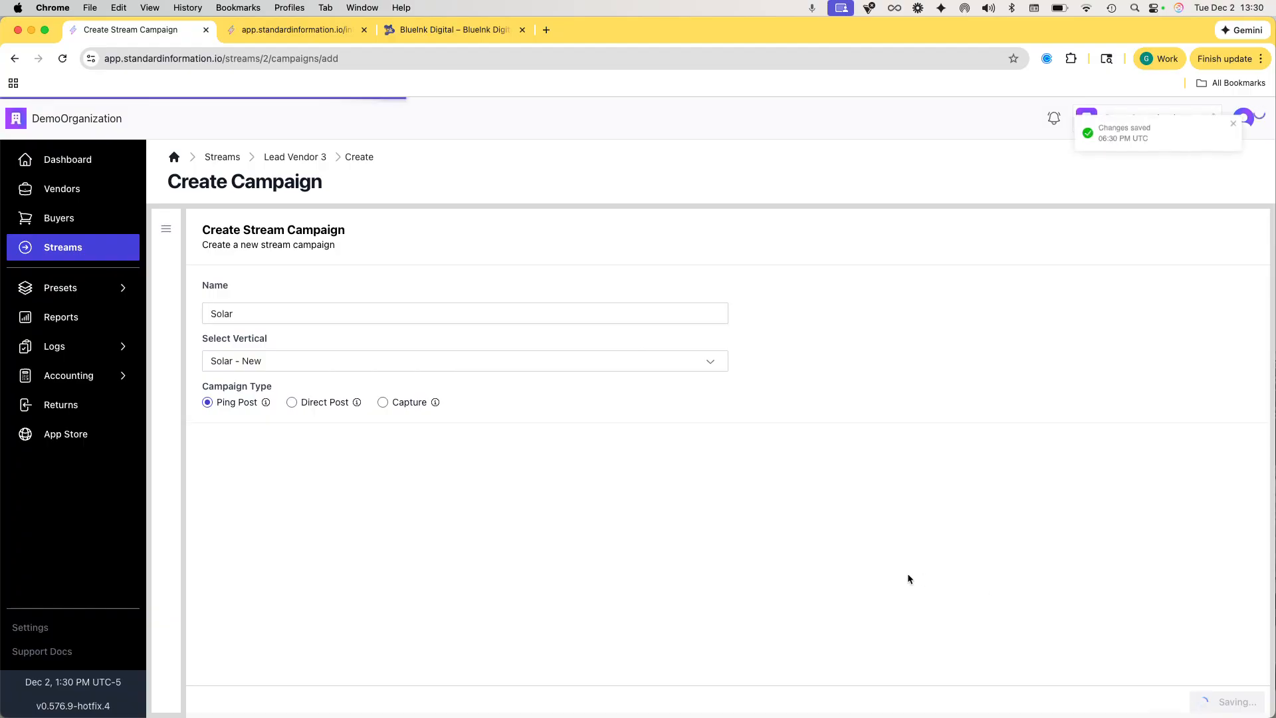
- Open the Solar campaign's integration specs and examine the endpoint URLs, headers, authentication, field mapping and ping and post request examples
scroll(745, 418, "down", 1)
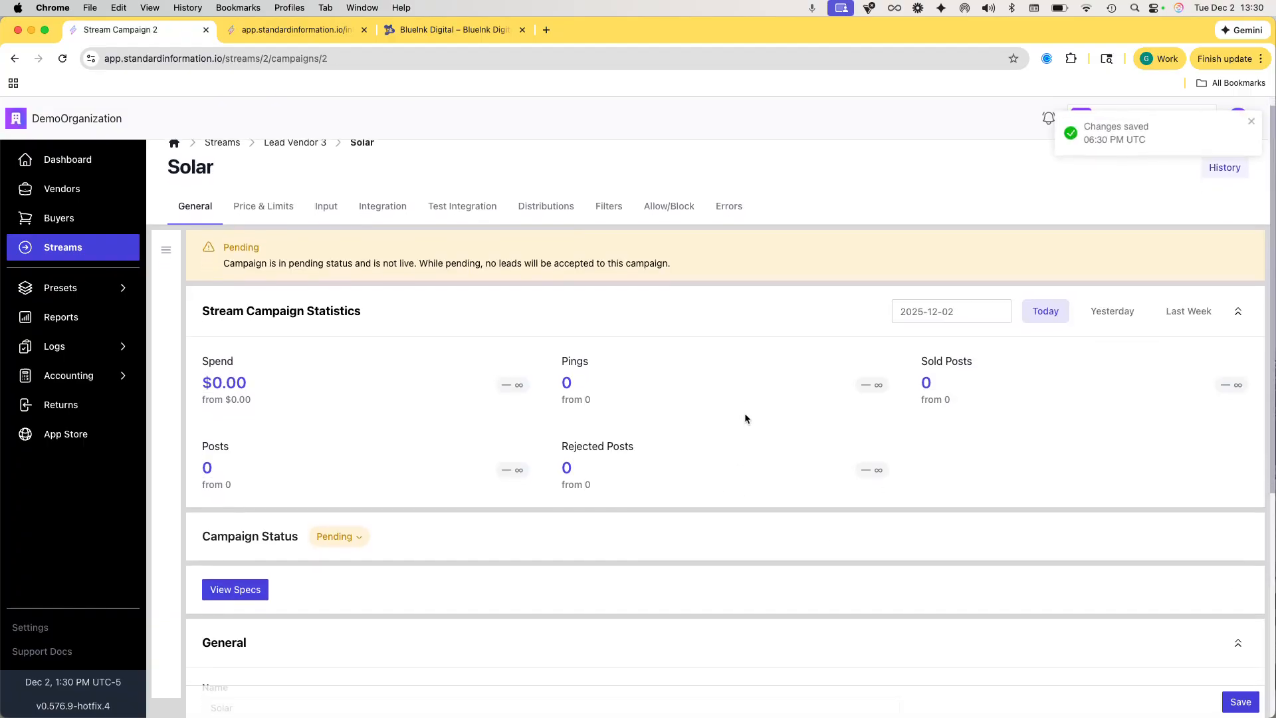
scroll(746, 416, "up", 1)
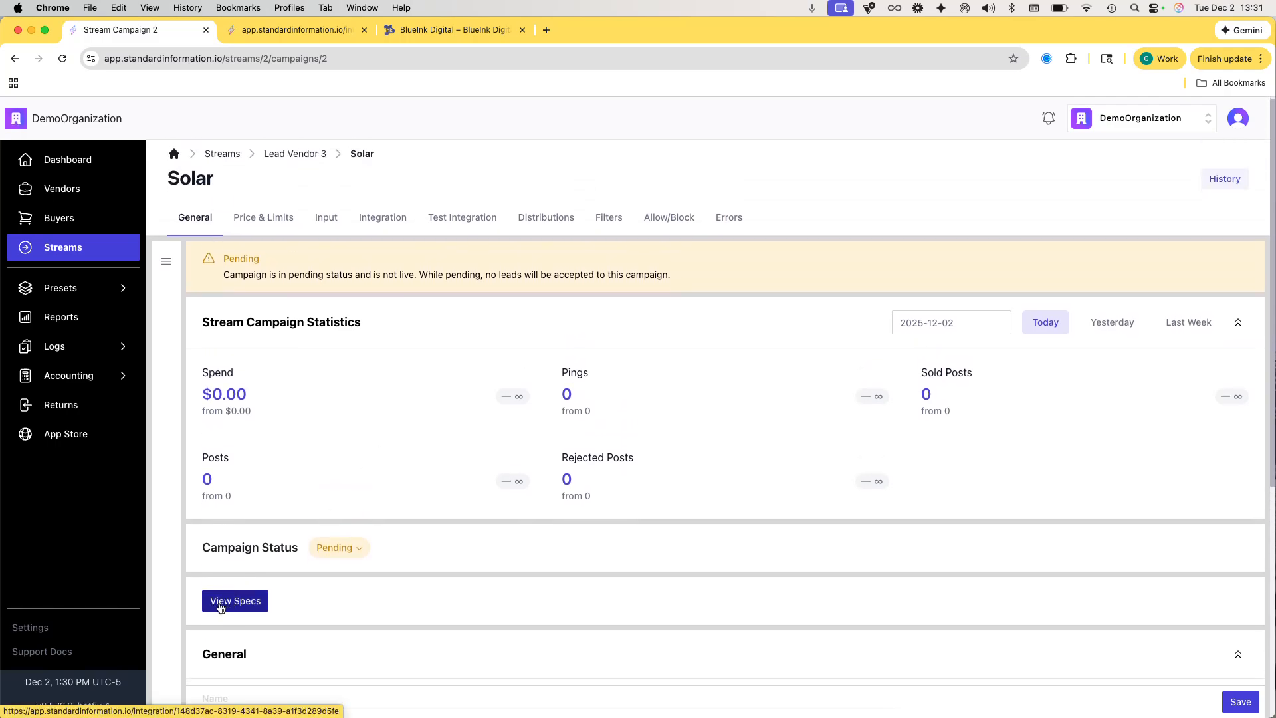
left_click(232, 601)
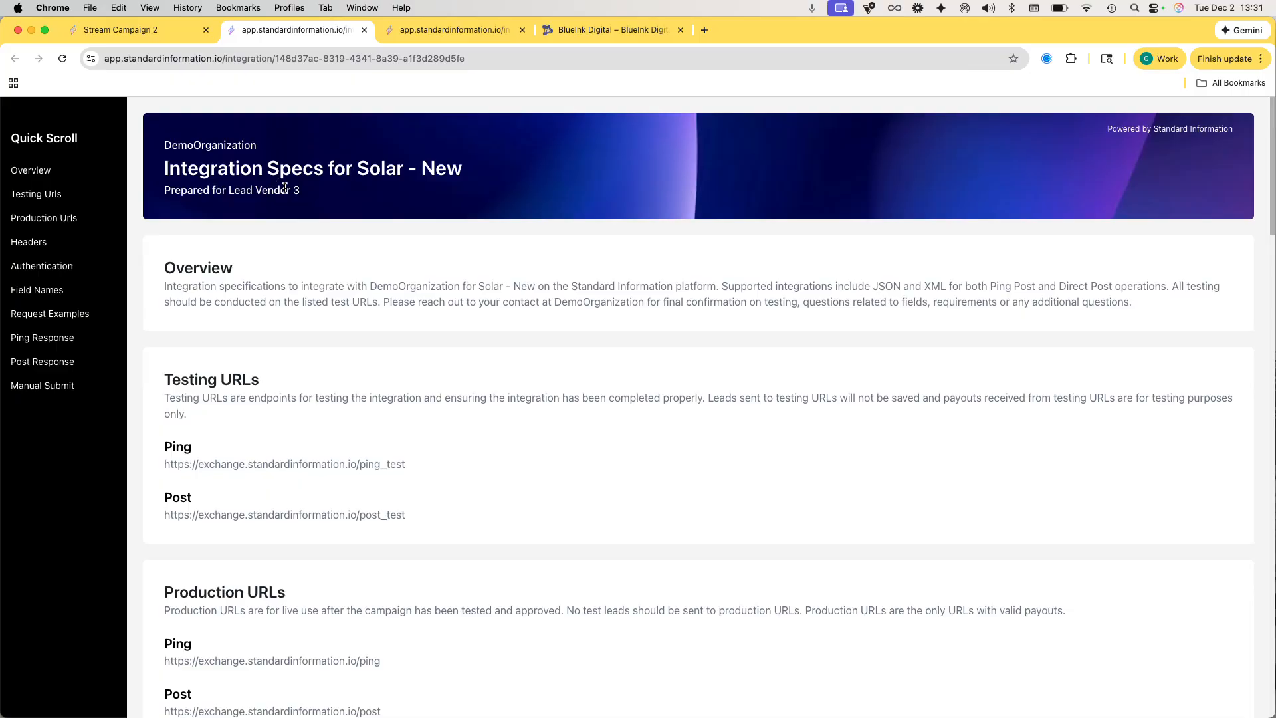
scroll(343, 214, "down", 1)
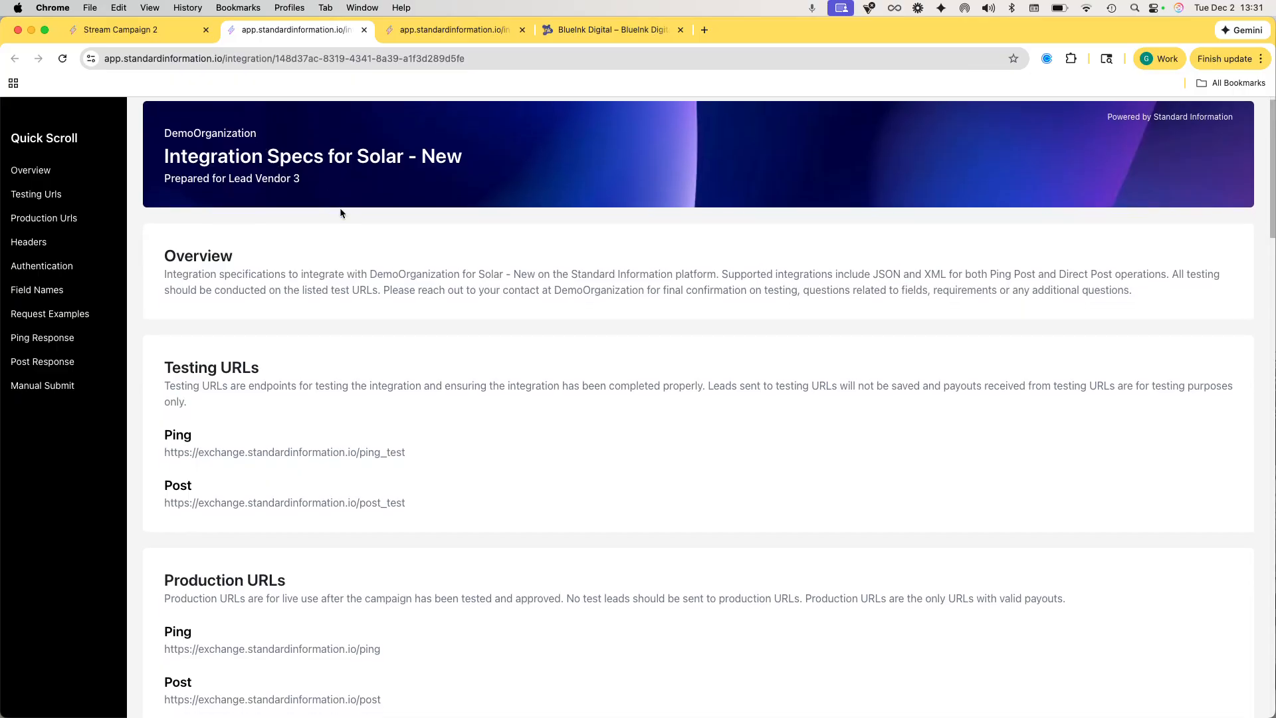
scroll(342, 213, "up", 1)
scroll(436, 348, "down", 15)
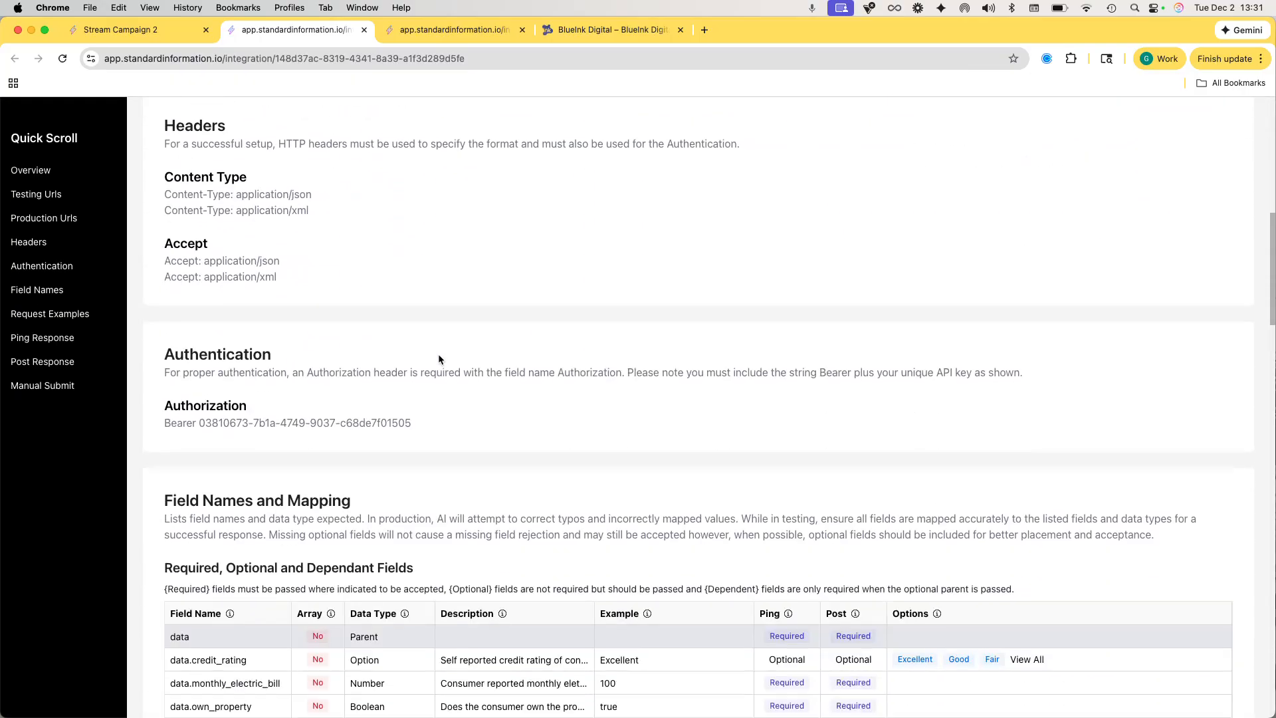
scroll(466, 466, "down", 3)
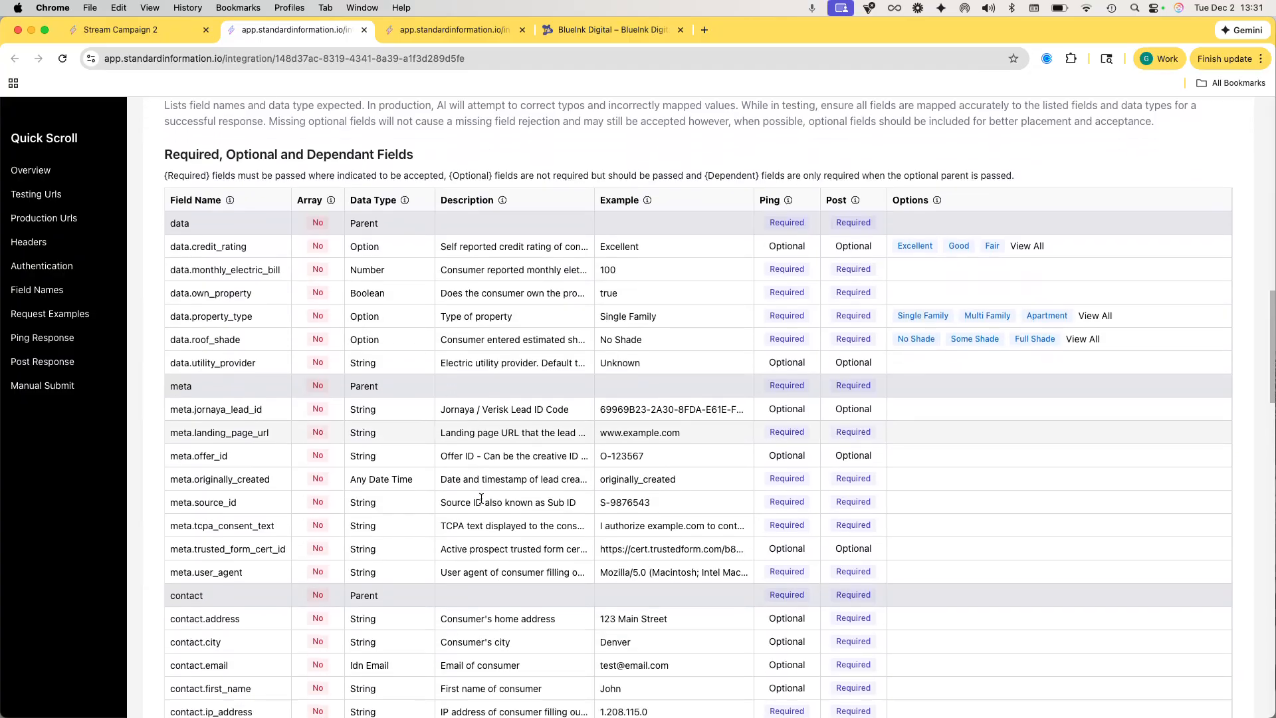
scroll(480, 497, "down", 12)
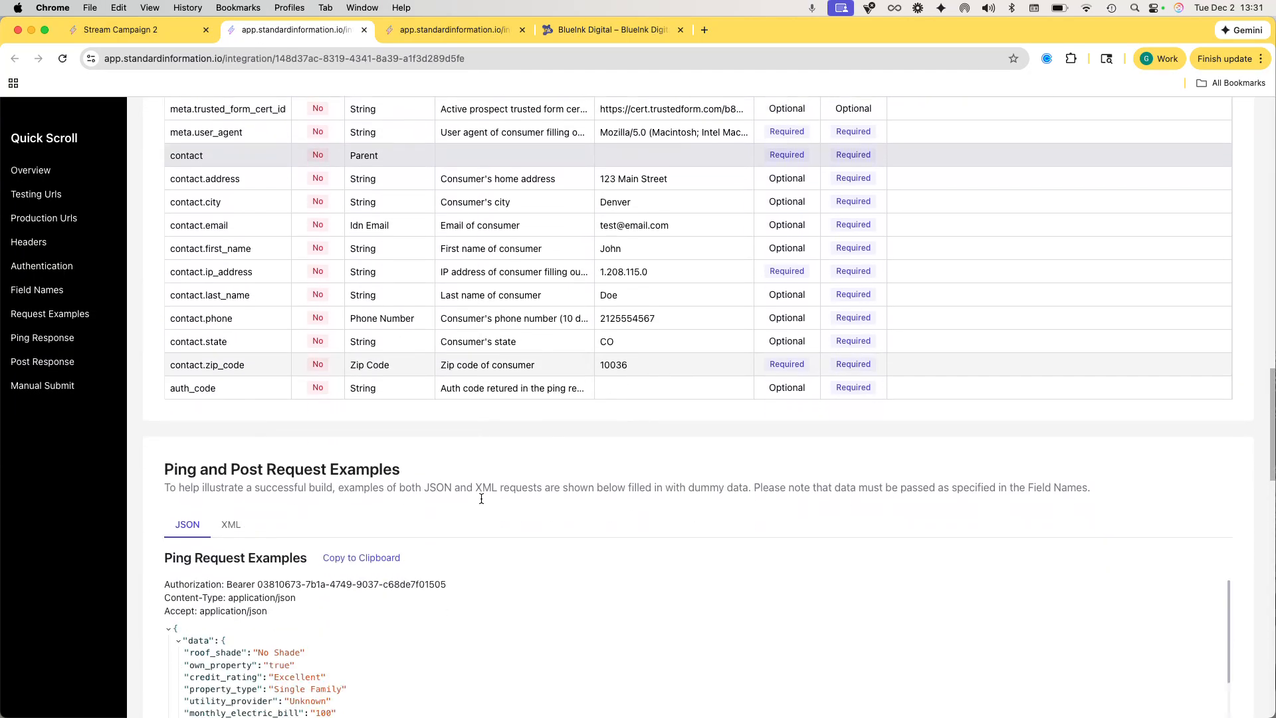
scroll(482, 498, "down", 2)
scroll(481, 499, "up", 2)
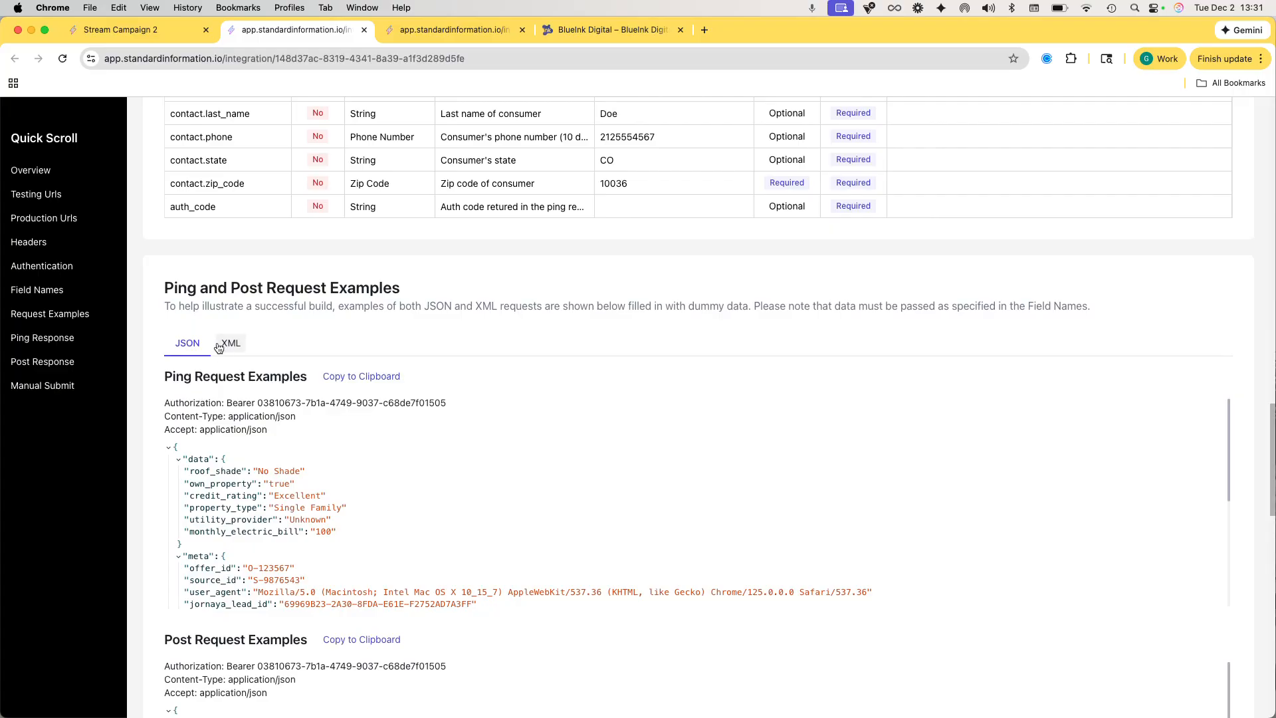
scroll(366, 480, "down", 10)
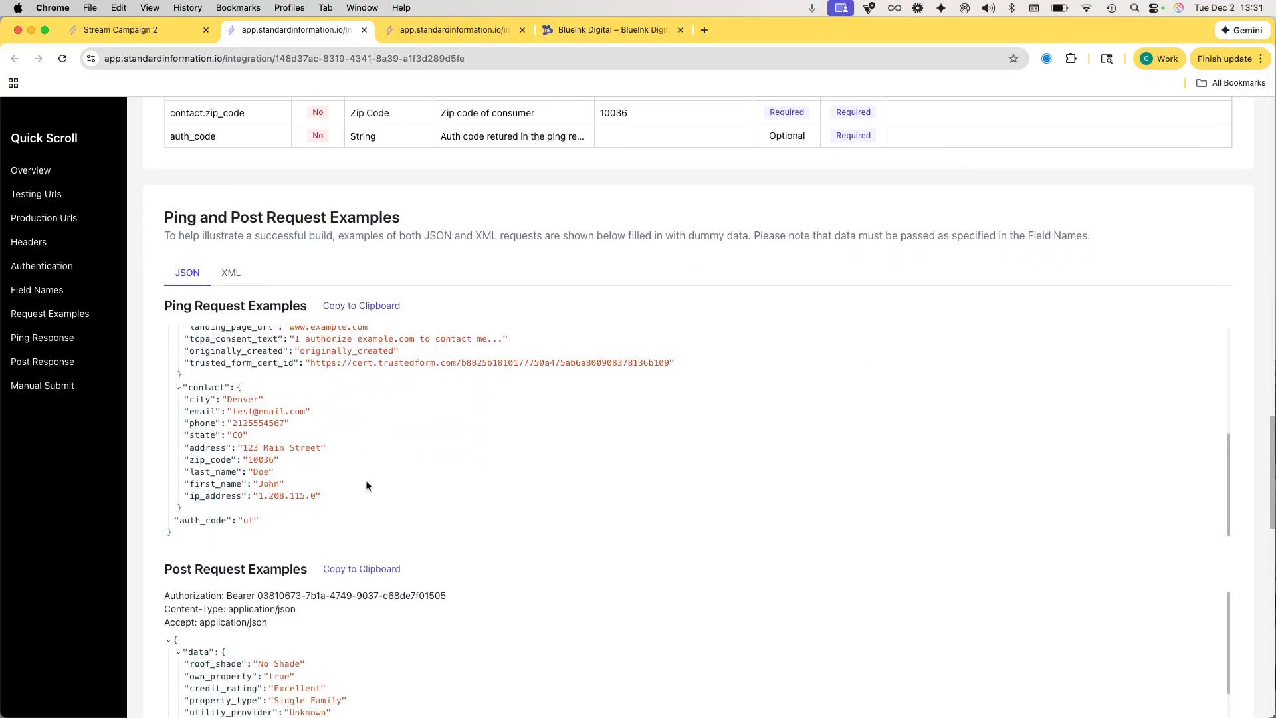
scroll(421, 566, "up", 20)
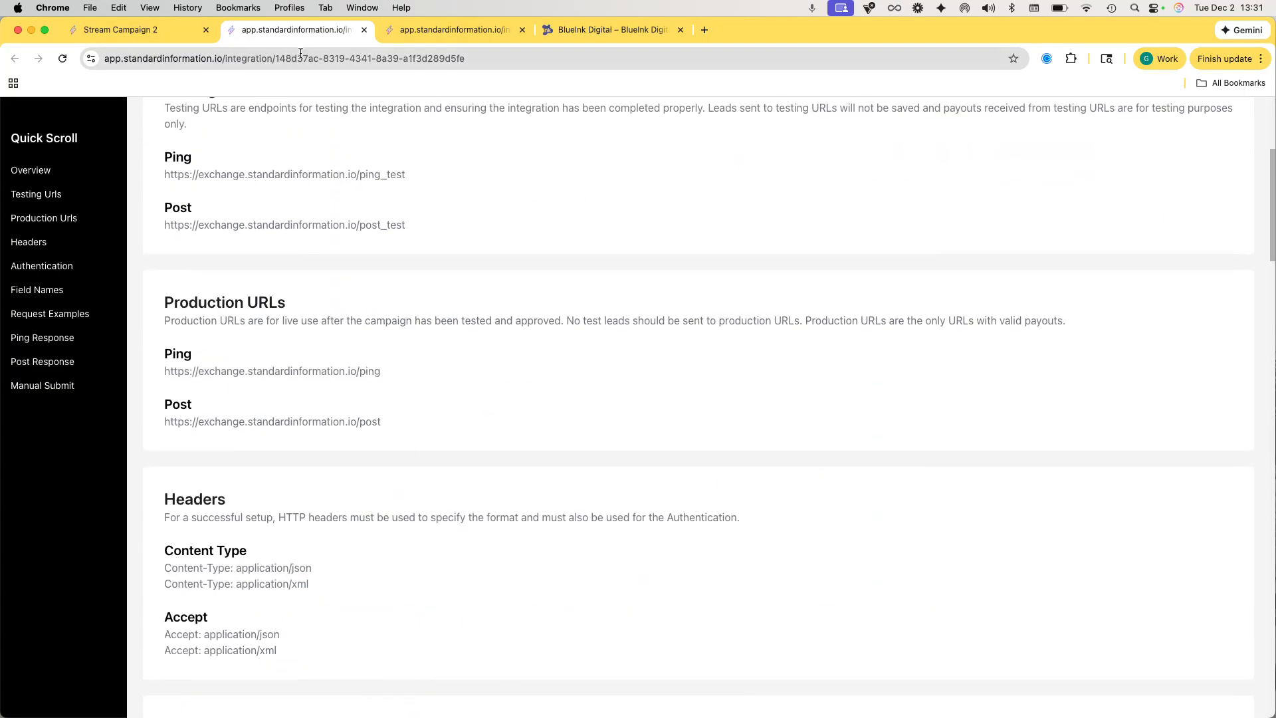
left_click(303, 61)
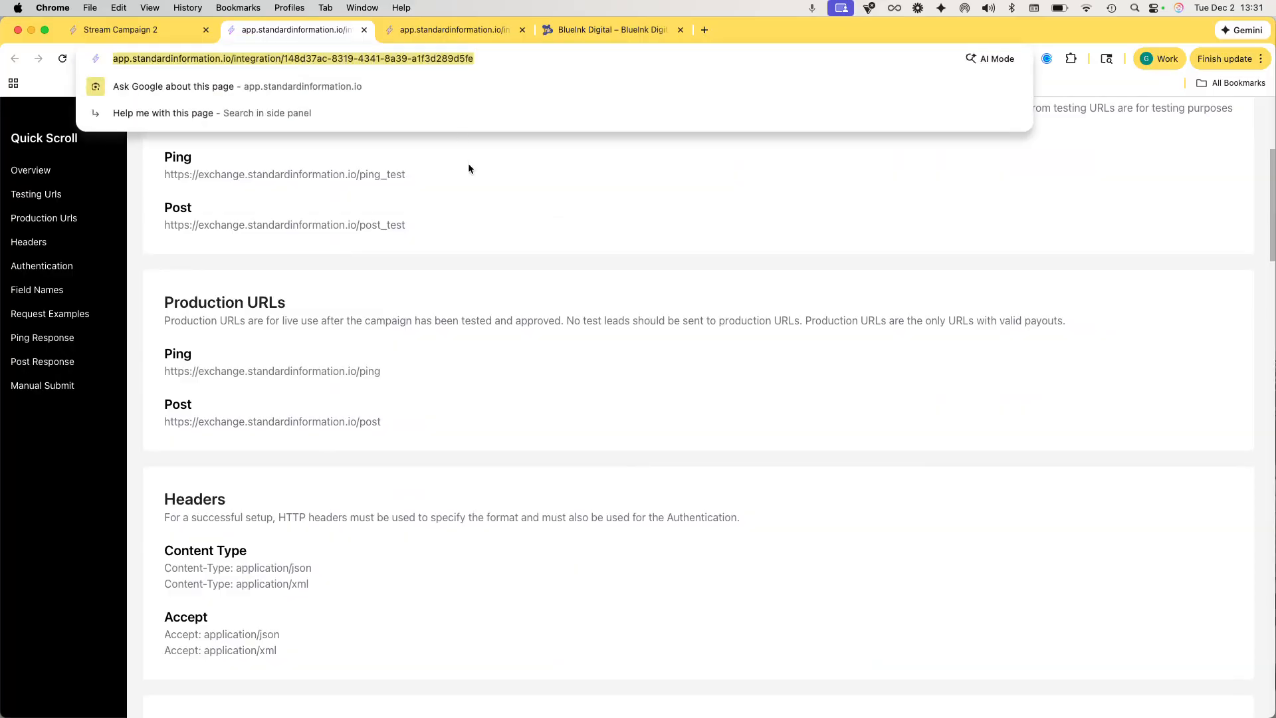
left_click(382, 141)
scroll(461, 193, "up", 5)
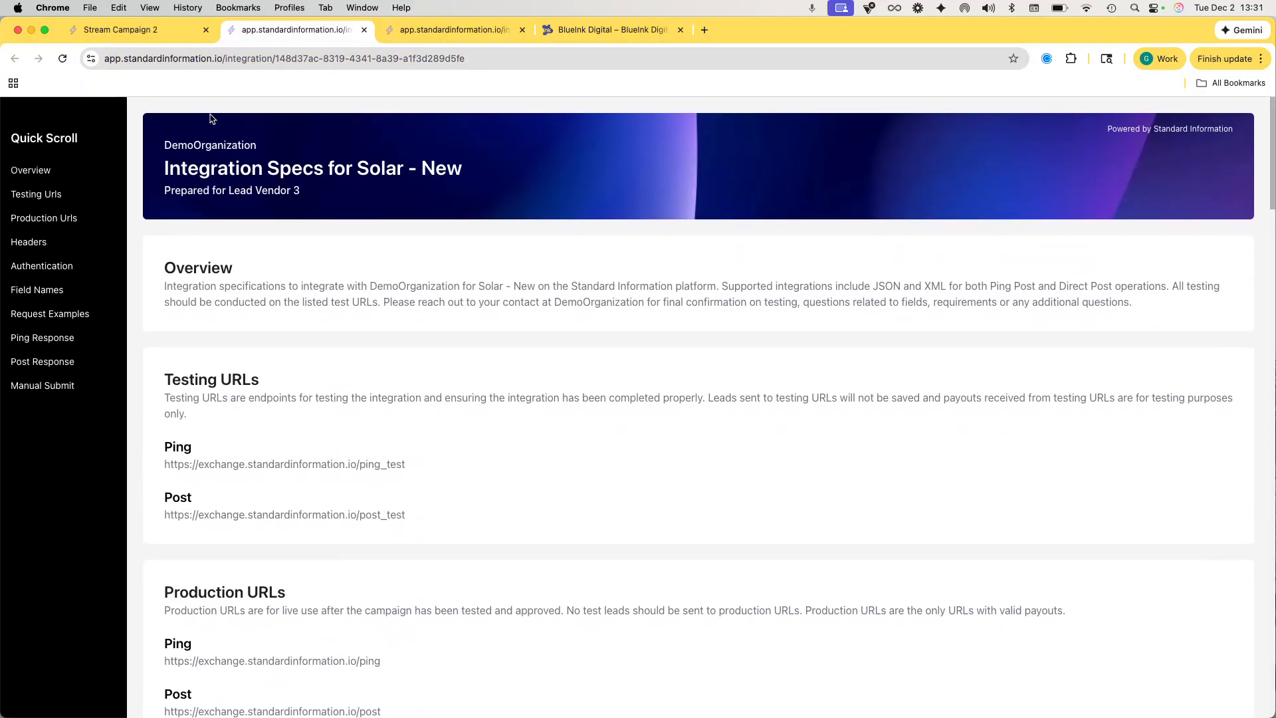
- Return to the Solar campaign's settings and set its direct post price to 100 USD
left_click(177, 30)
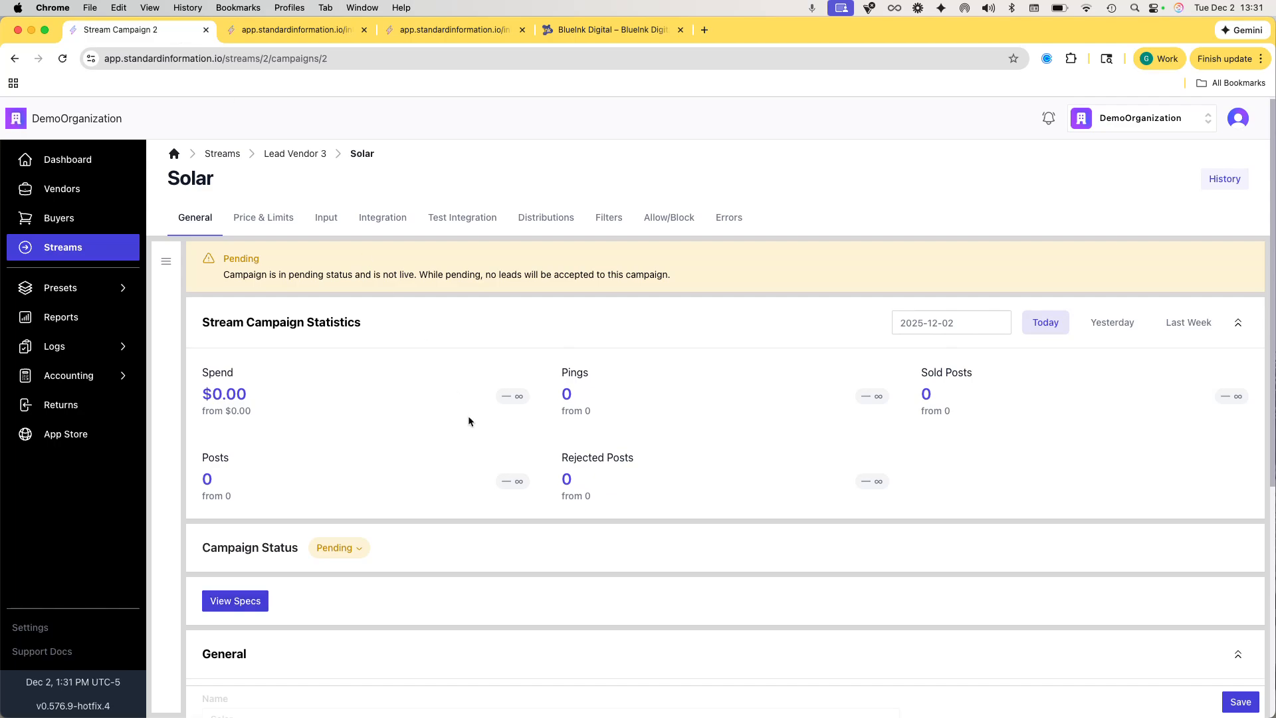
scroll(469, 421, "down", 2)
scroll(467, 421, "down", 5)
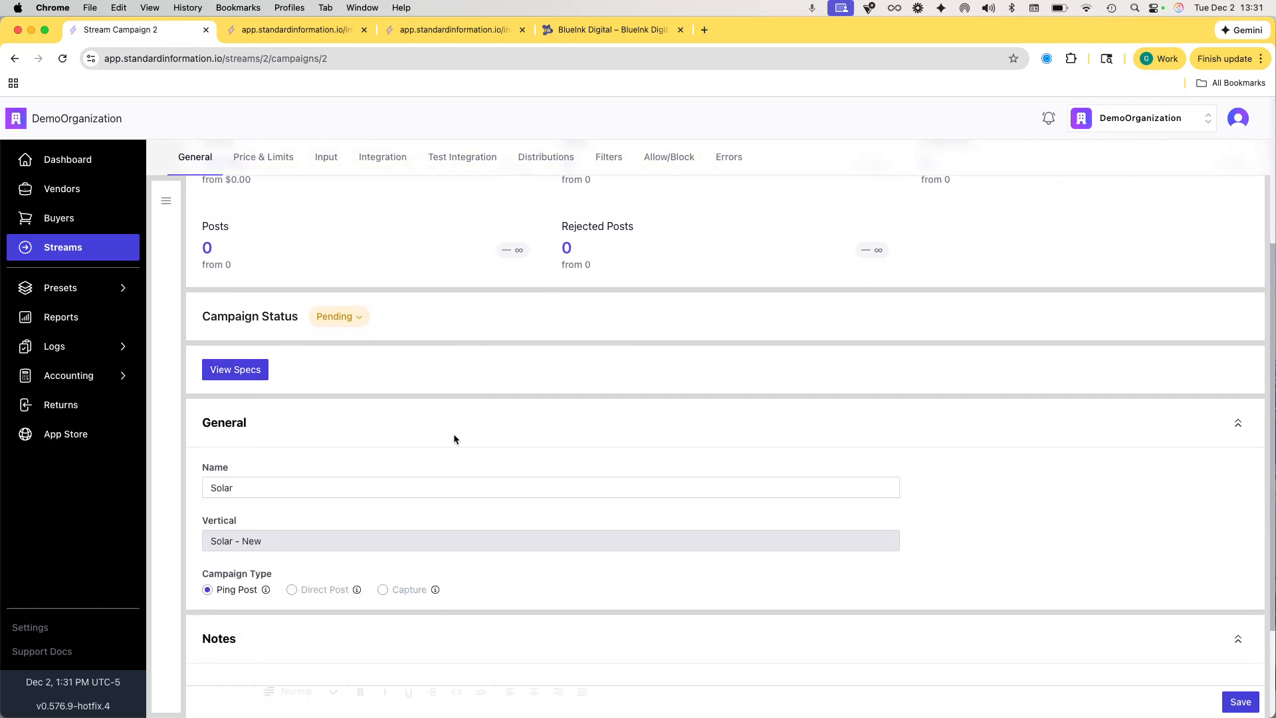
scroll(446, 432, "up", 5)
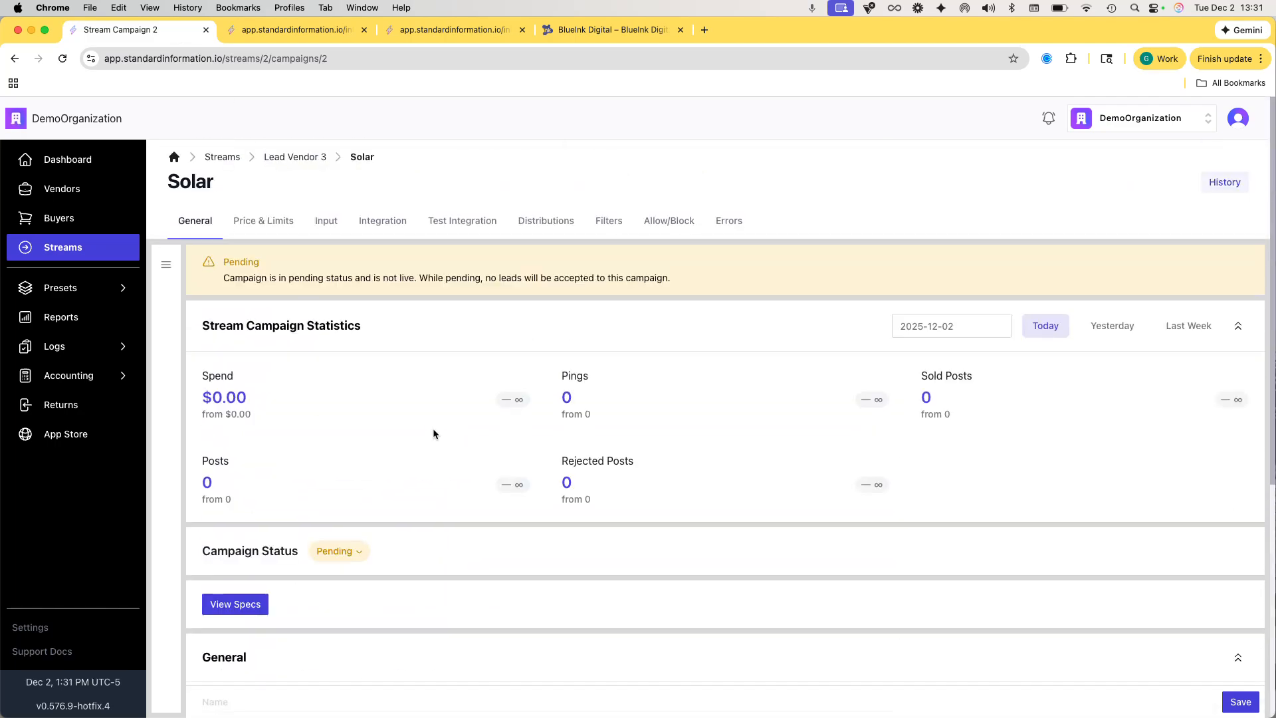
left_click(259, 223)
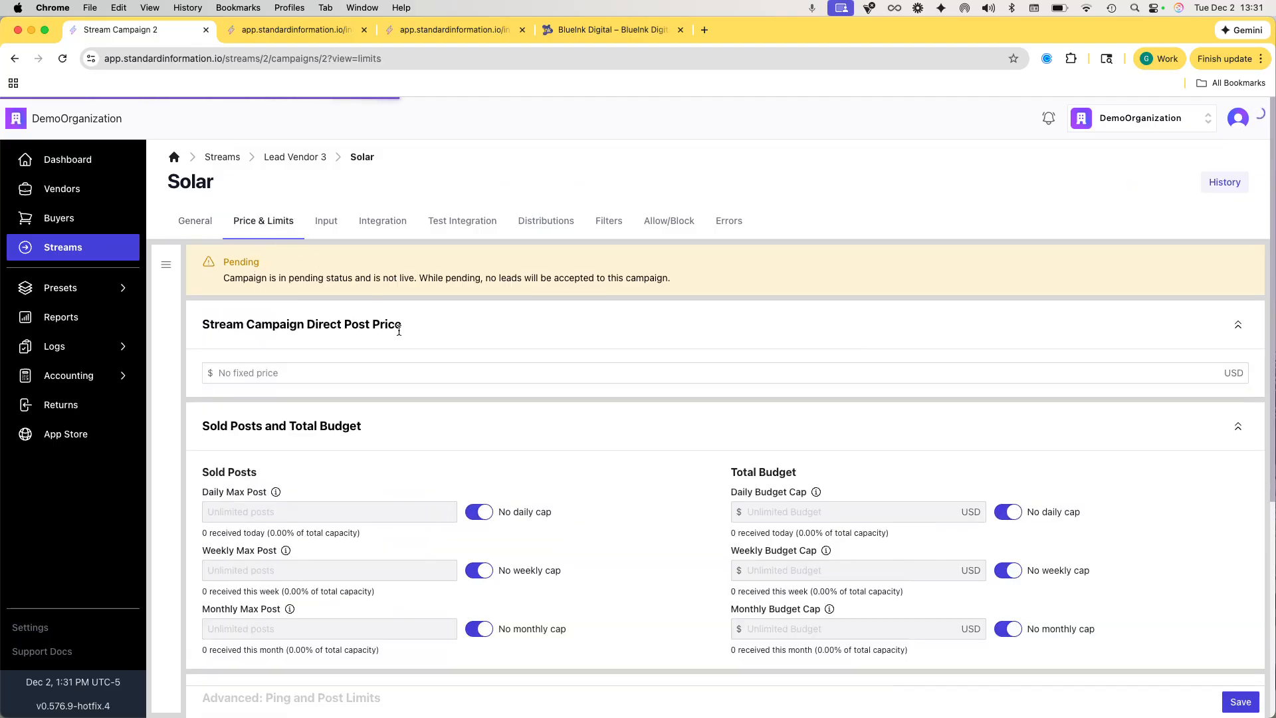
left_click(312, 377)
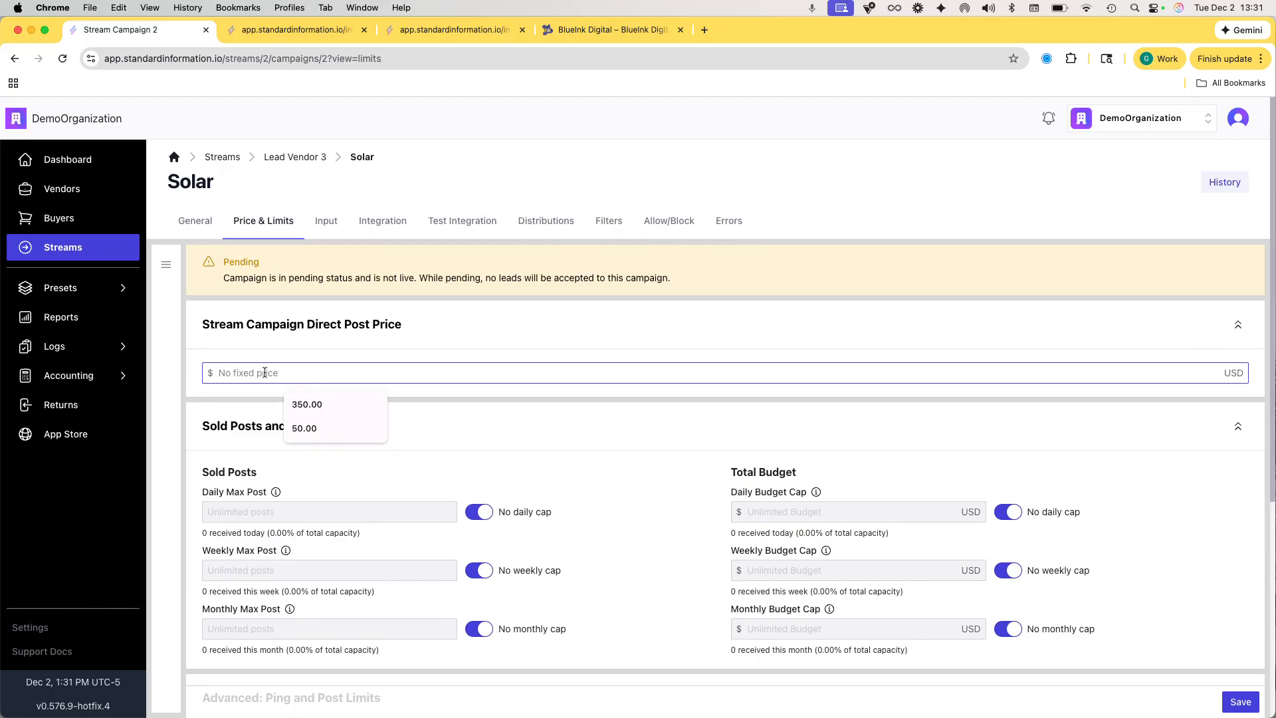
scroll(330, 359, "down", 1)
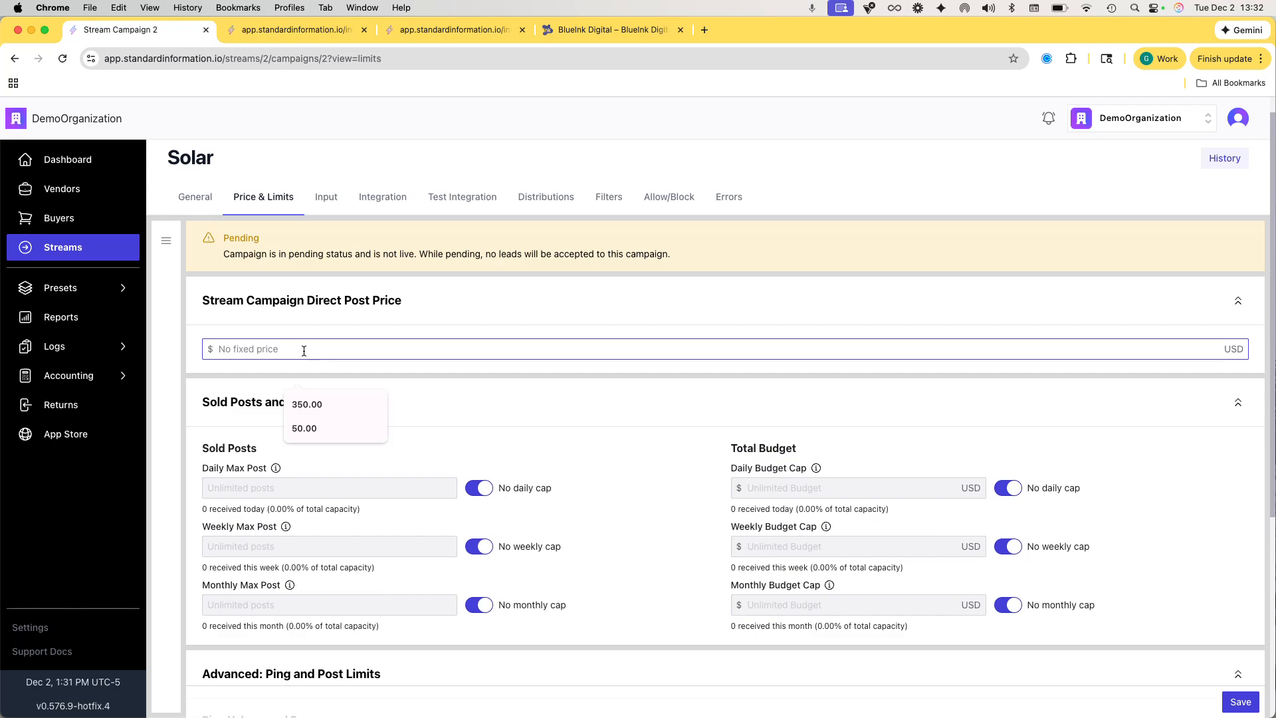
scroll(304, 351, "down", 1)
scroll(304, 351, "up", 1)
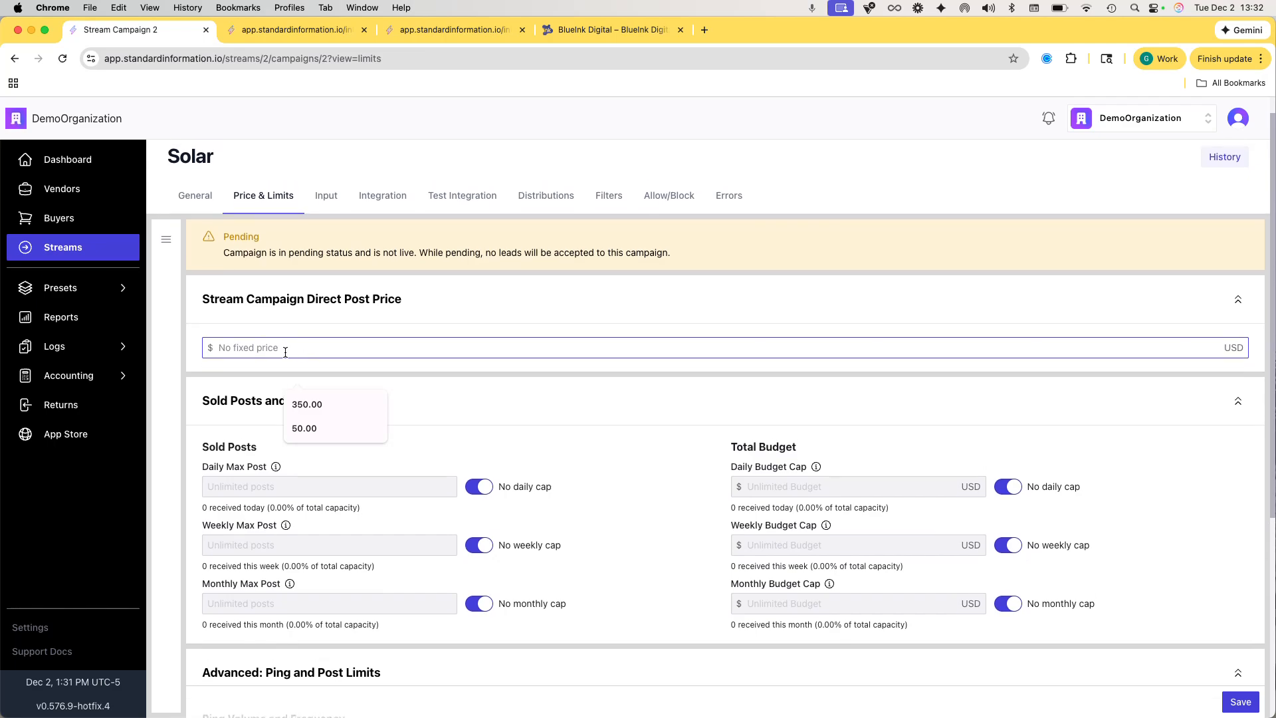
type("100")
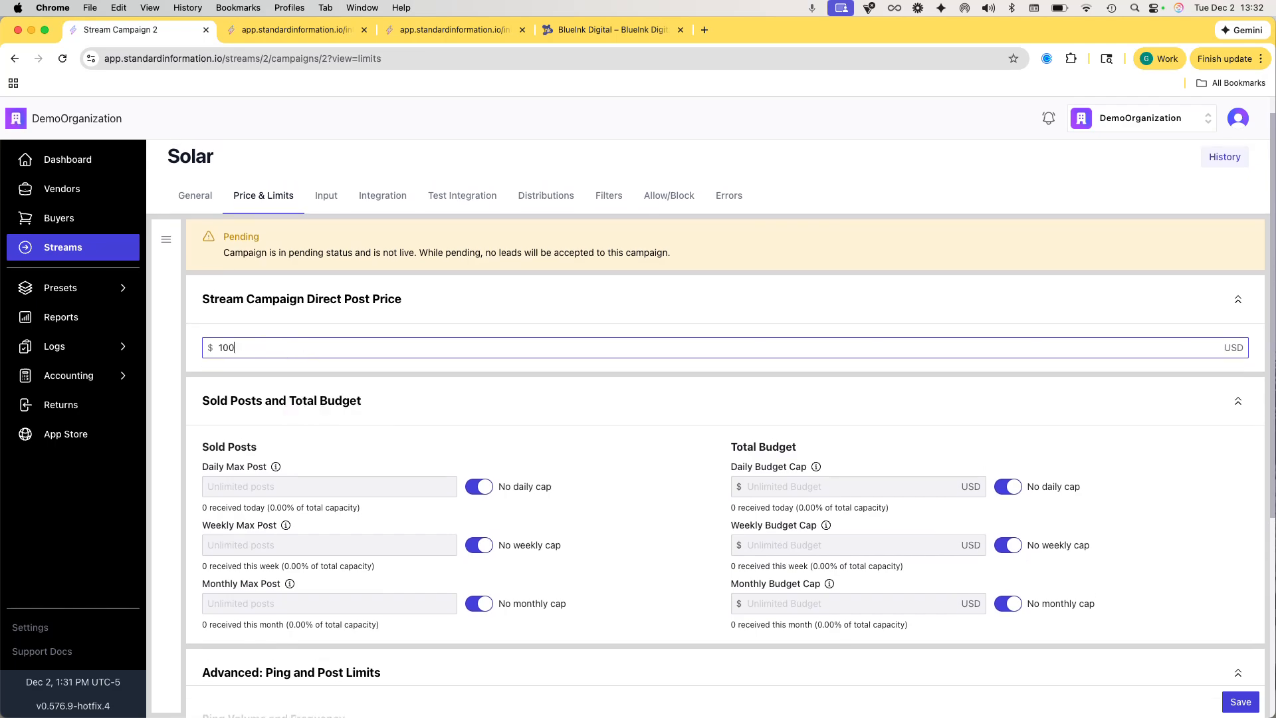
left_click(457, 417)
- Check the campaign's sold-post, budget, ping and post limits, and save the price and limits settings
scroll(544, 403, "down", 2)
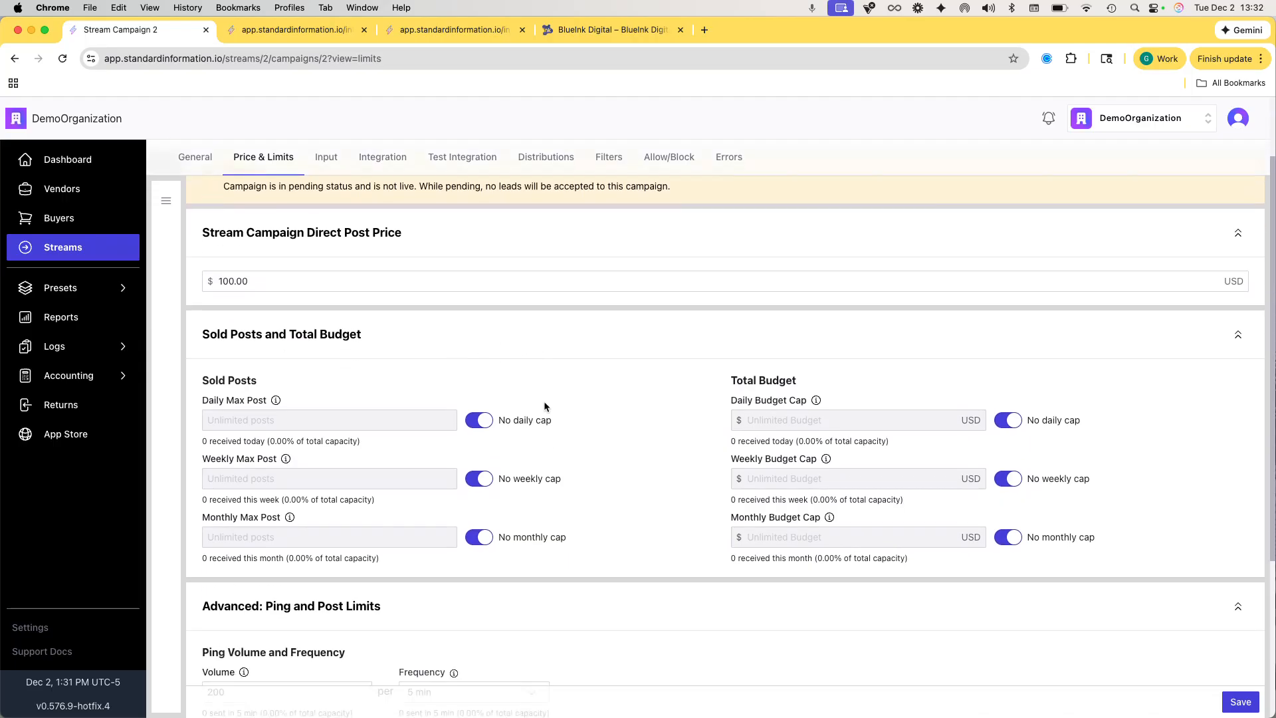
scroll(633, 473, "down", 1)
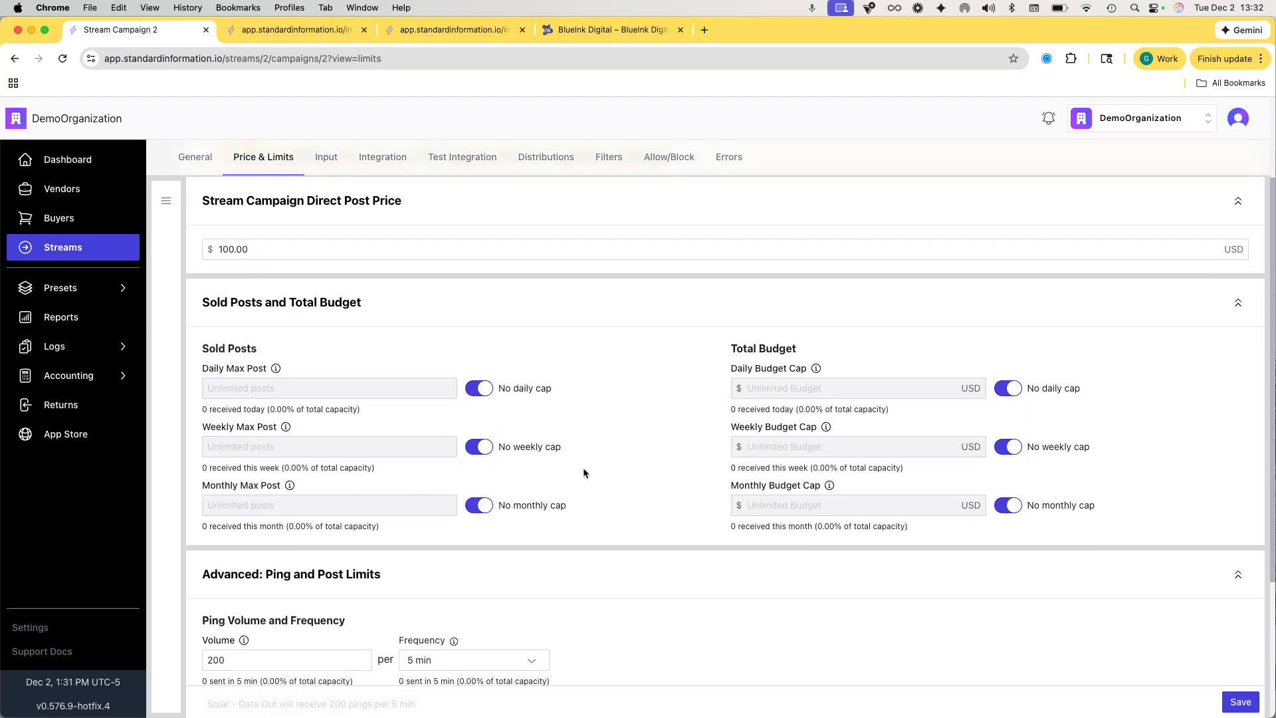
scroll(619, 399, "down", 1)
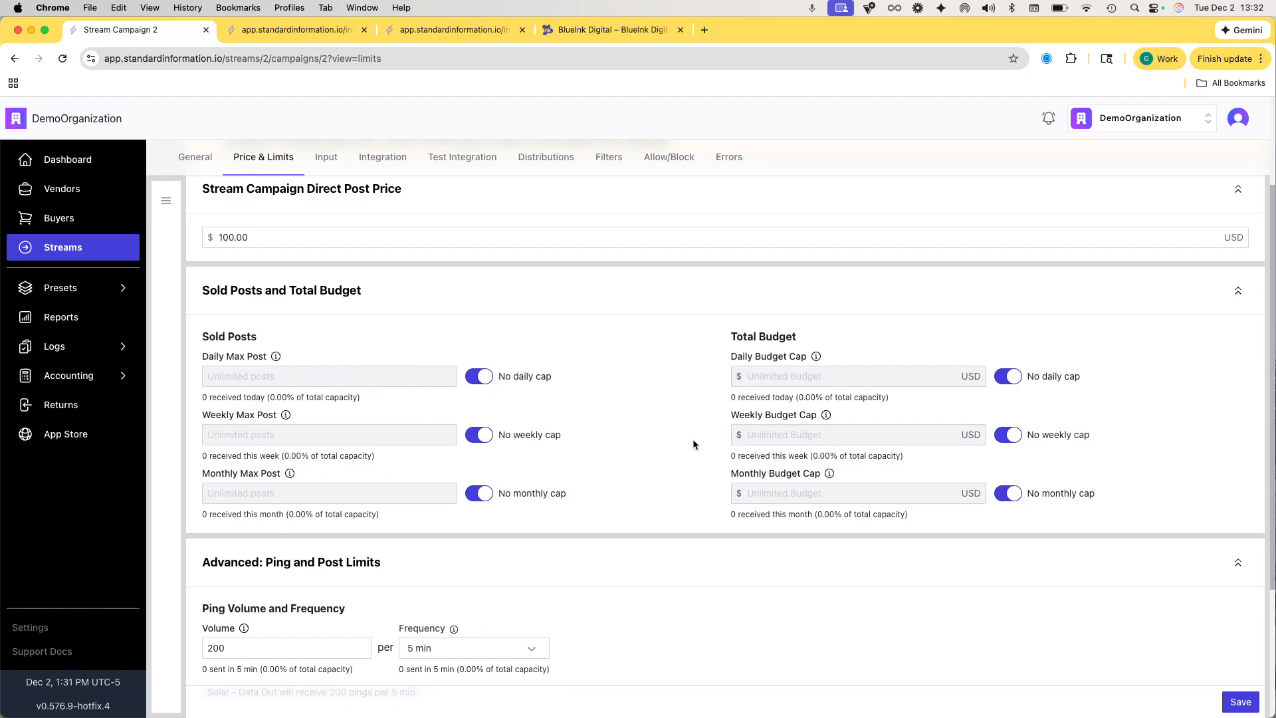
scroll(605, 413, "down", 5)
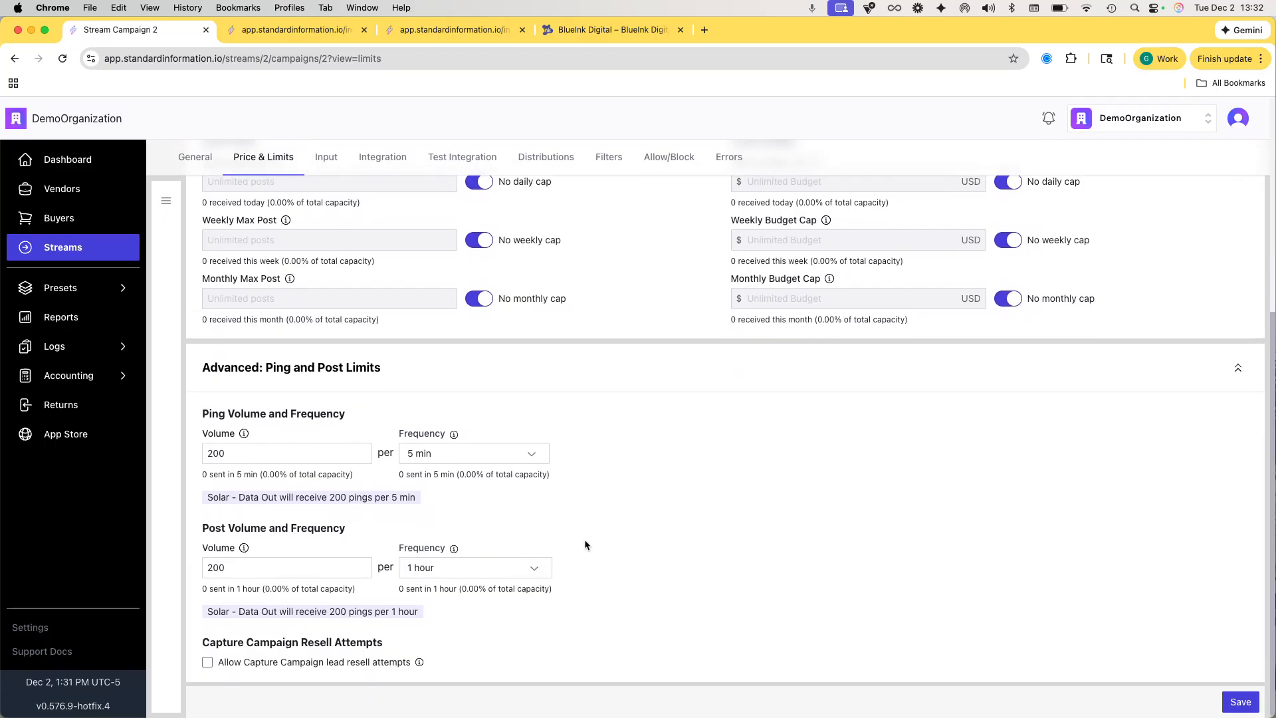
scroll(584, 540, "up", 8)
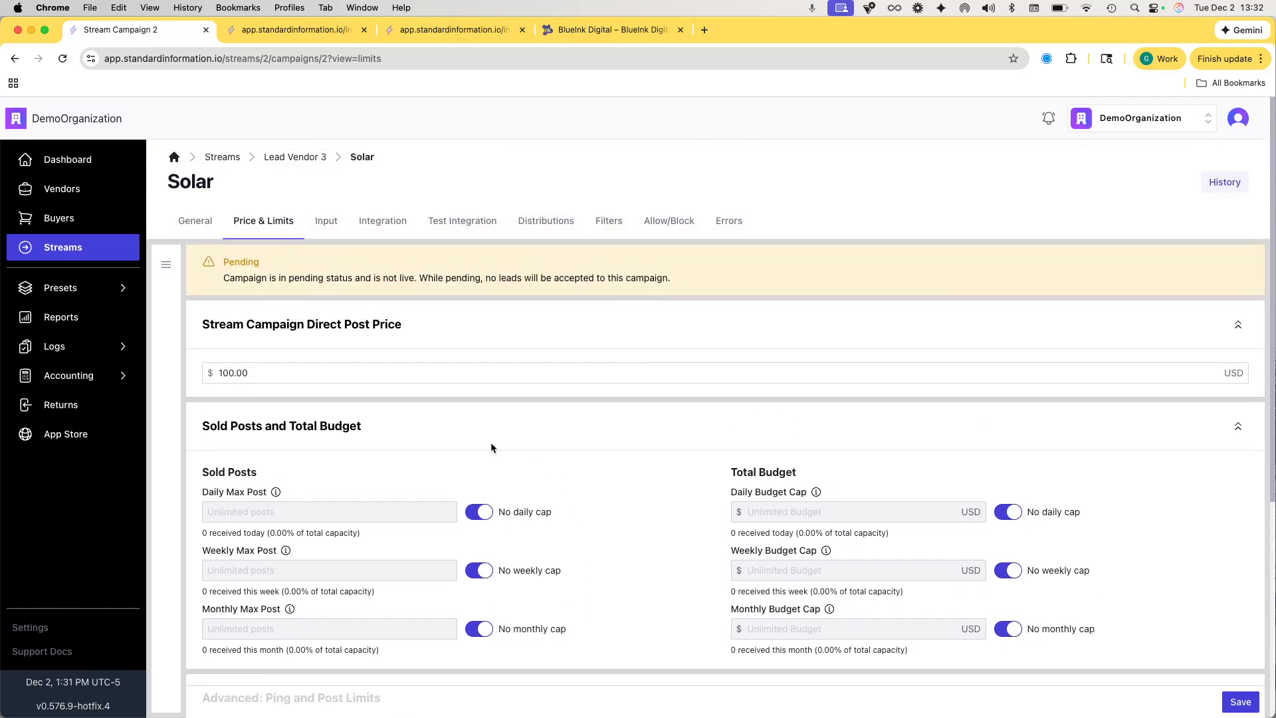
scroll(504, 445, "down", 1)
scroll(536, 452, "up", 1)
left_click(1230, 703)
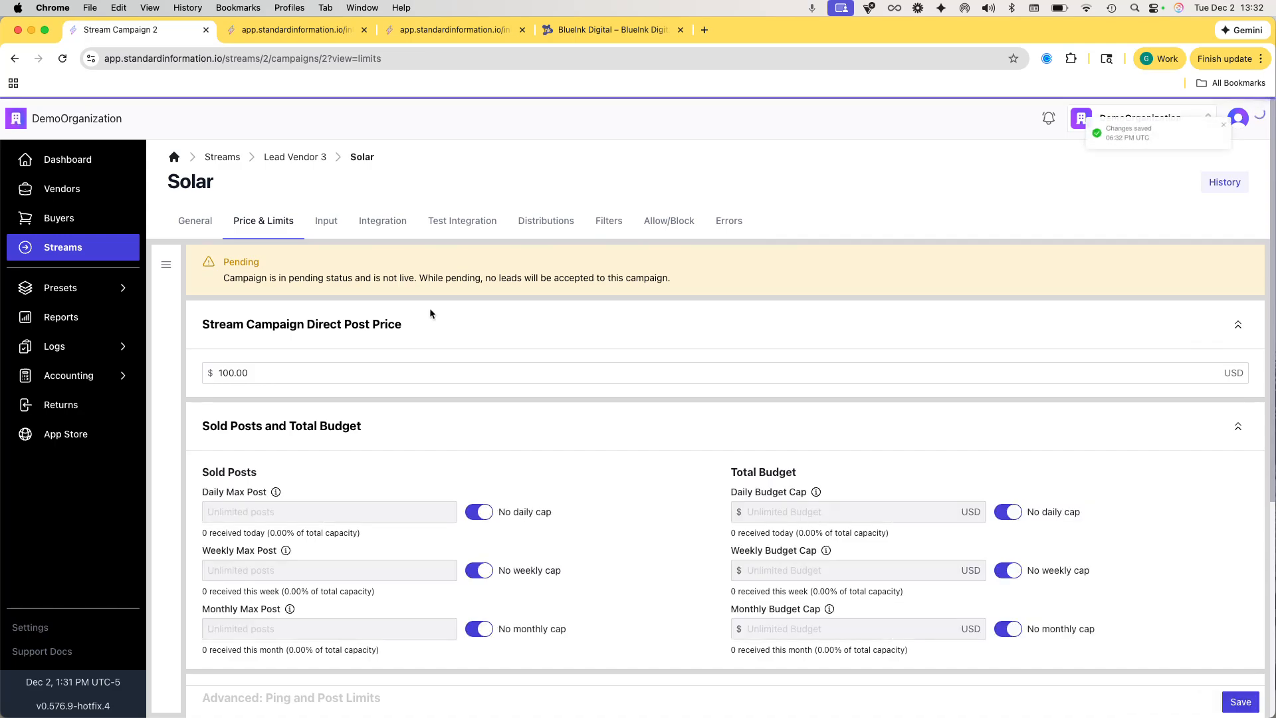
- Examine the Solar campaign's source required fields, including their ping and post requirements, default values and autocorrect option
left_click(326, 221)
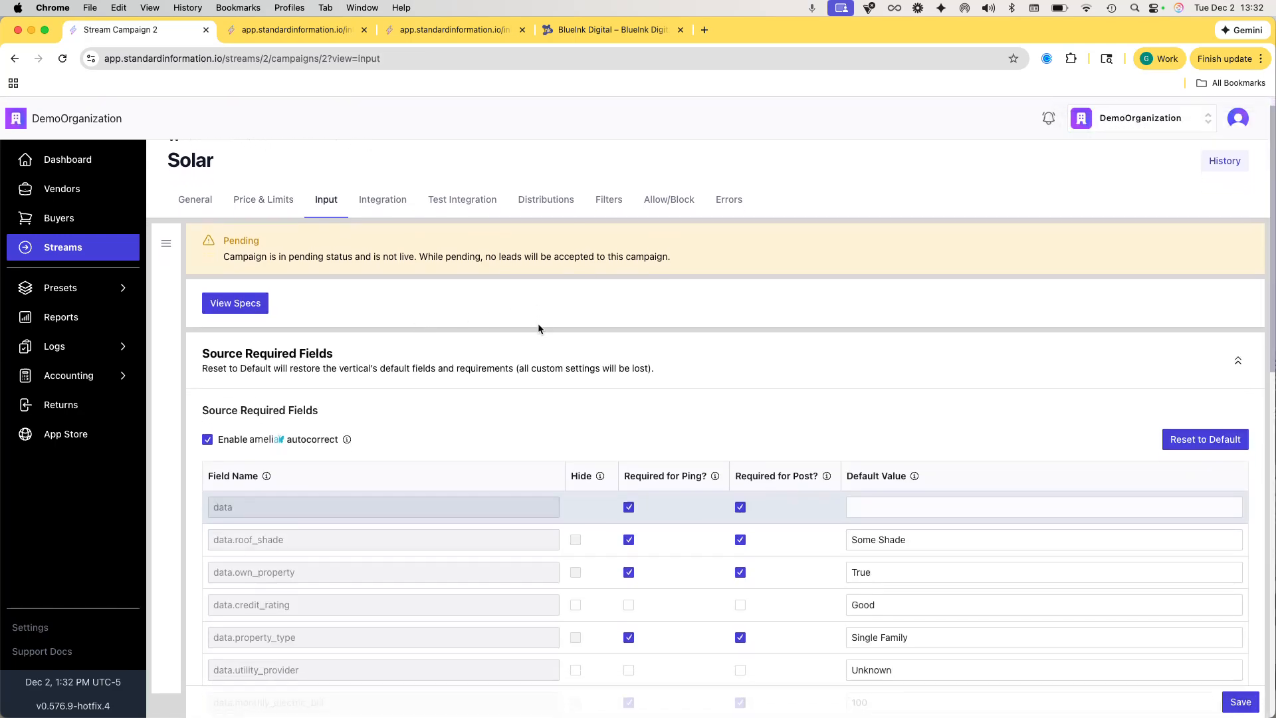
scroll(538, 328, "down", 2)
scroll(539, 328, "down", 1)
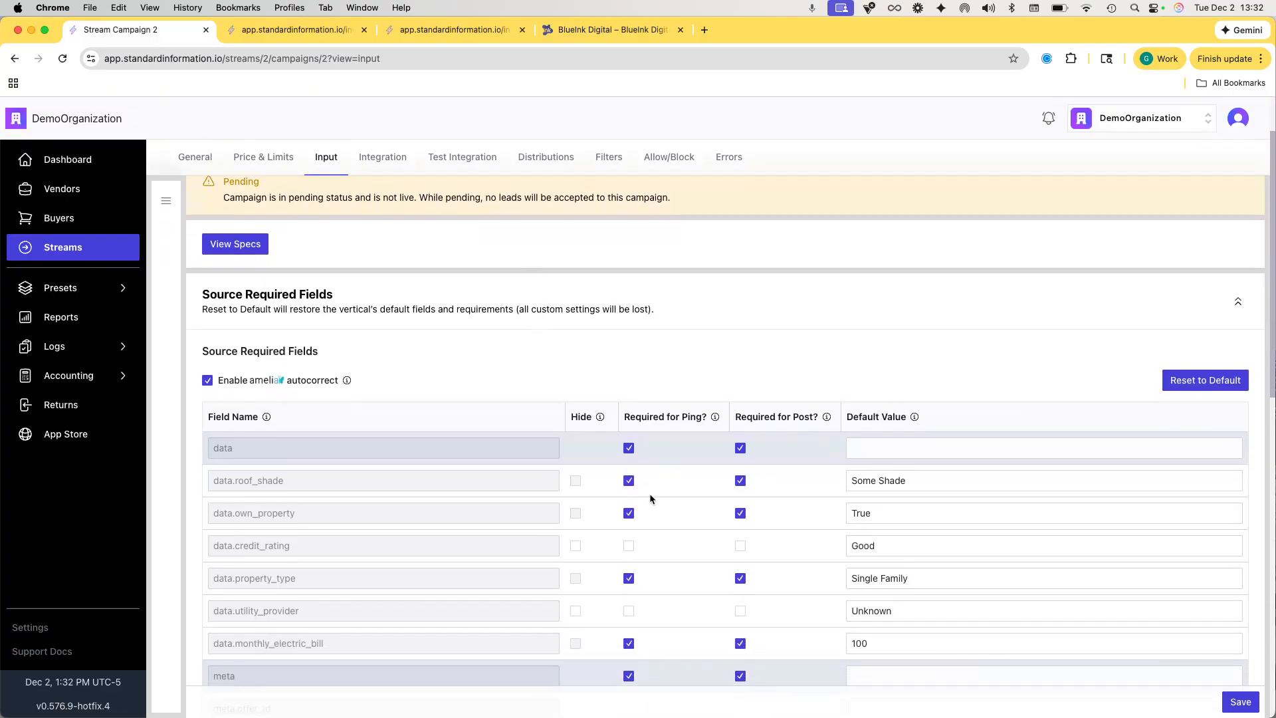
scroll(690, 527, "down", 2)
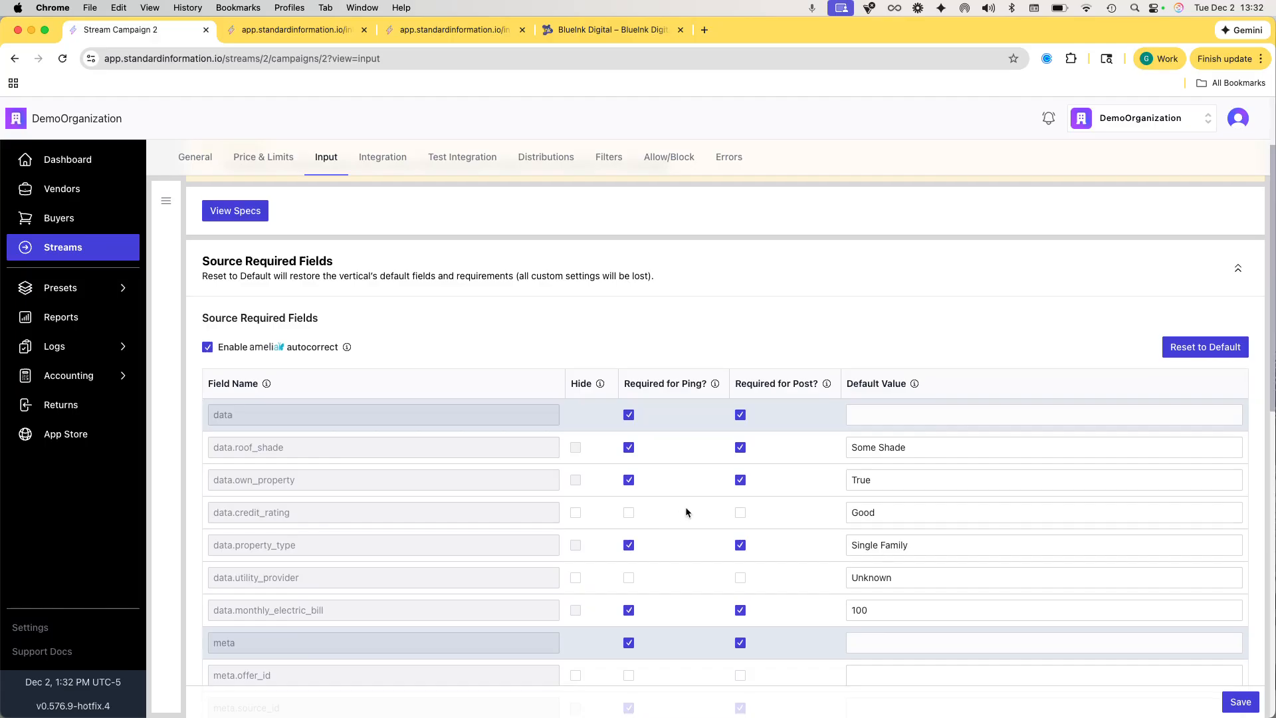
scroll(686, 510, "down", 1)
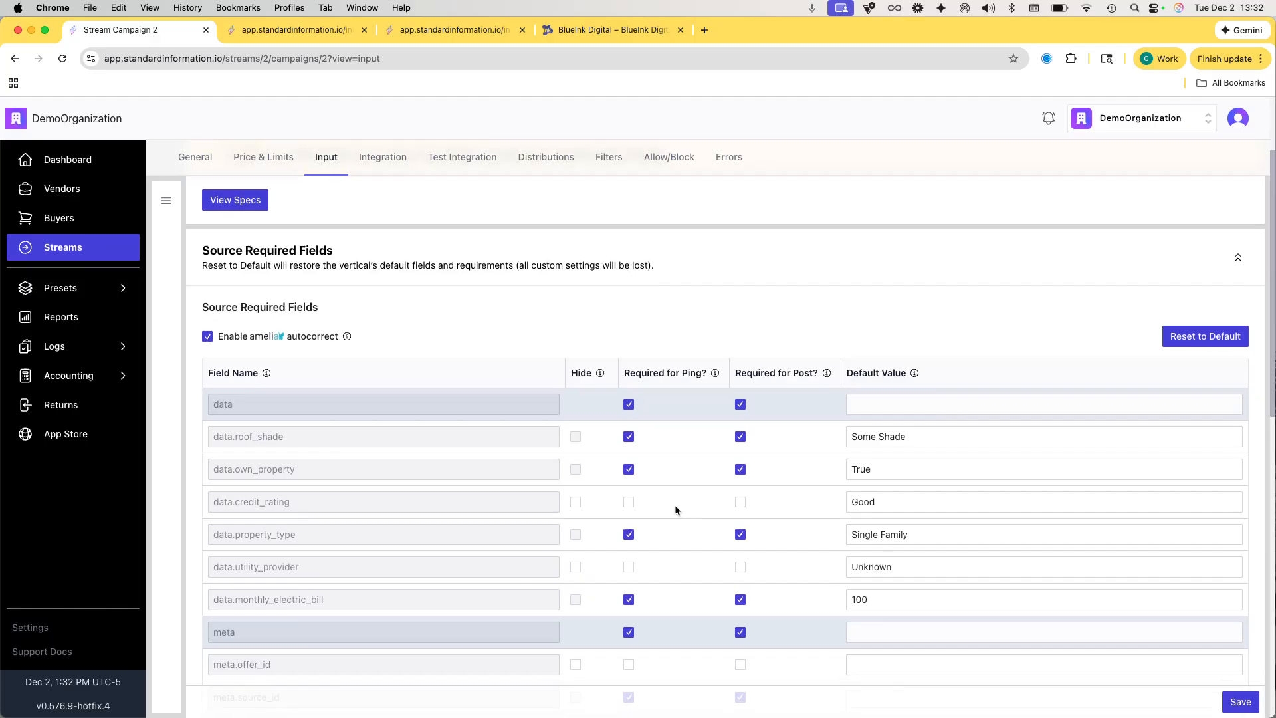
scroll(677, 510, "down", 1)
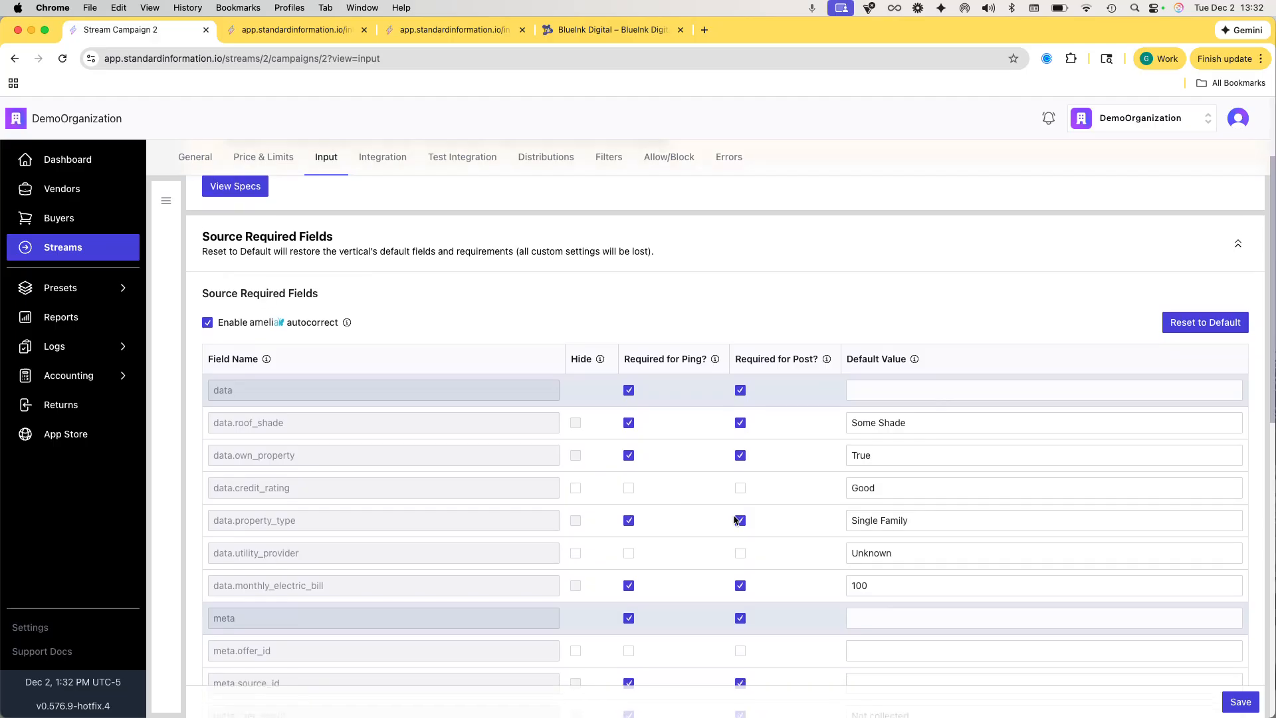
scroll(748, 524, "down", 10)
scroll(791, 536, "down", 7)
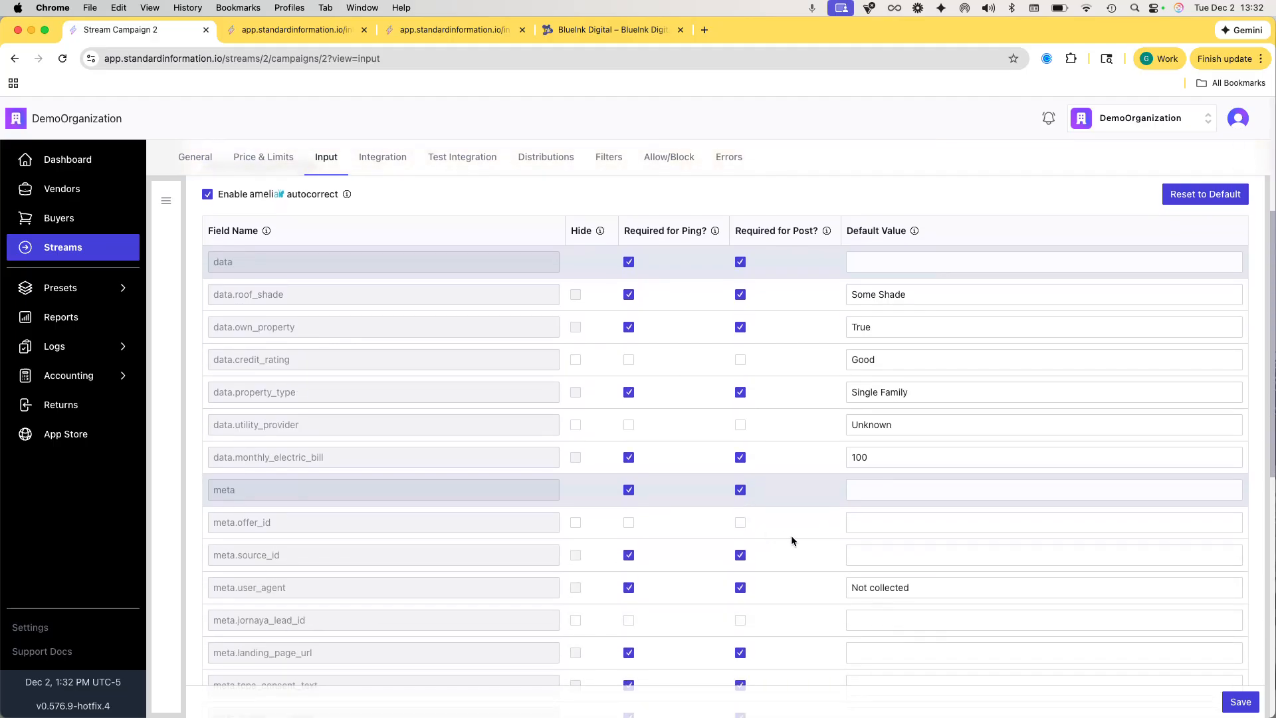
scroll(791, 536, "up", 15)
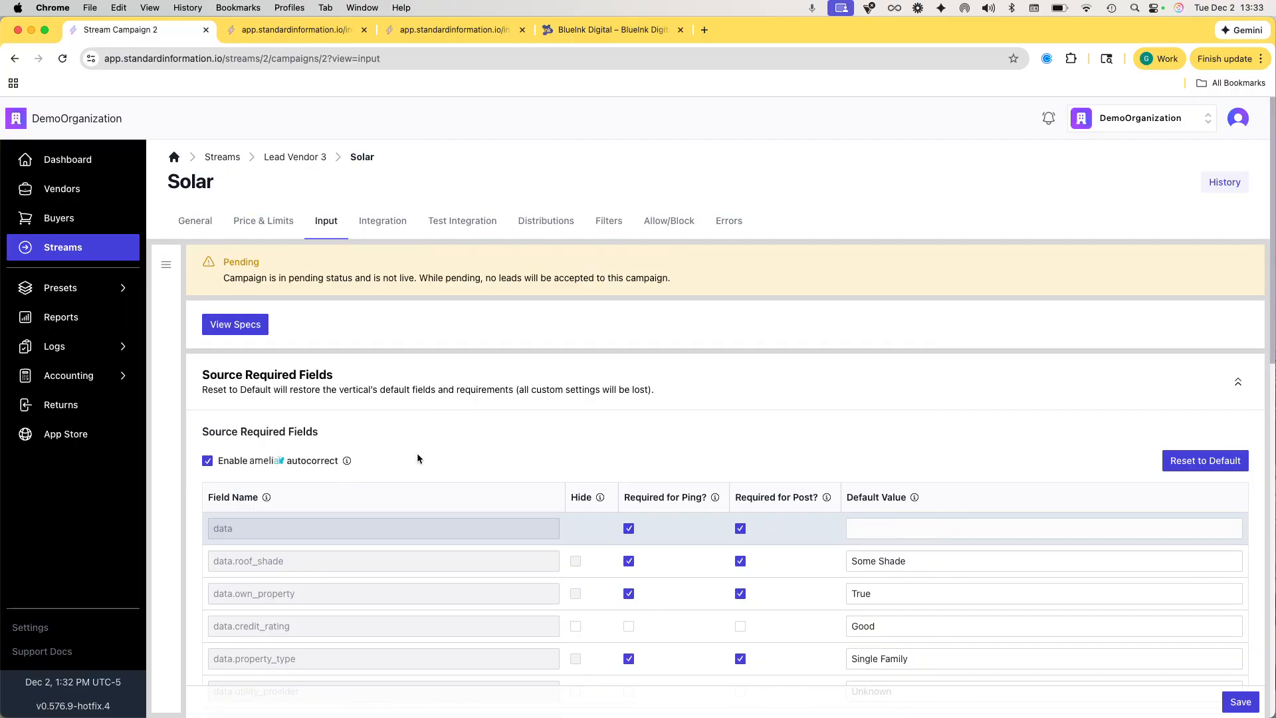
scroll(451, 440, "down", 1)
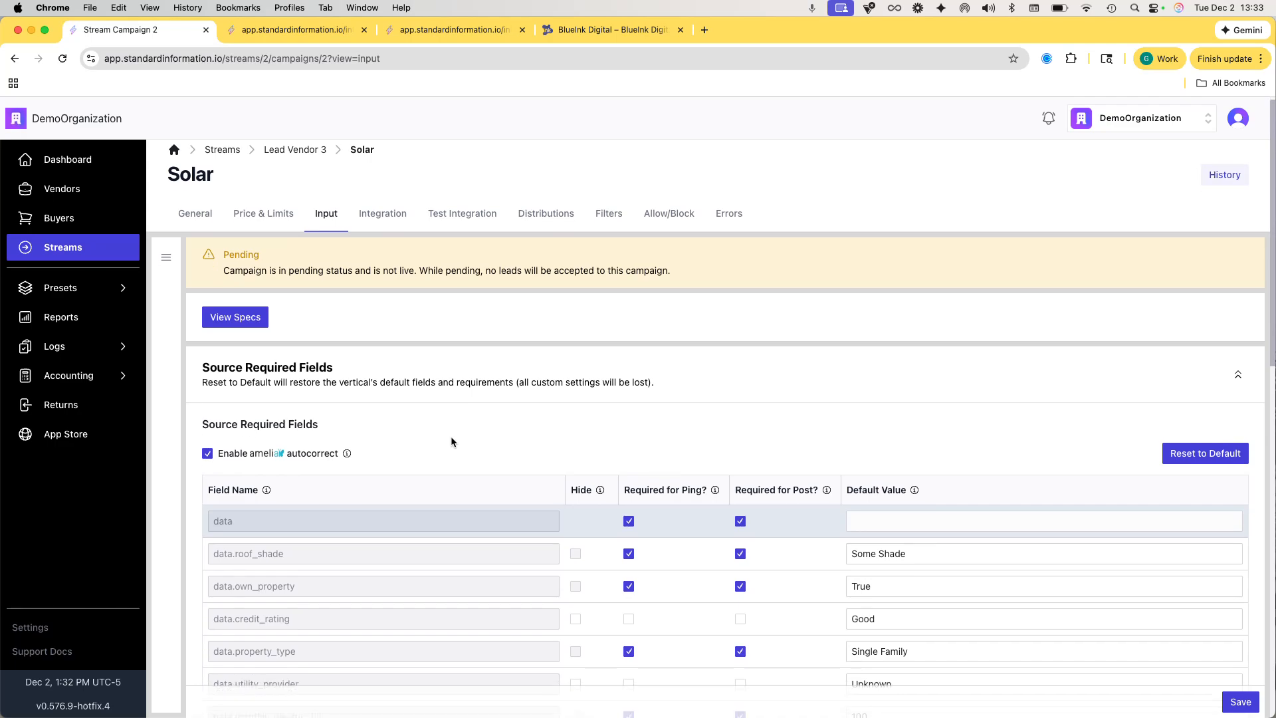
scroll(467, 453, "up", 1)
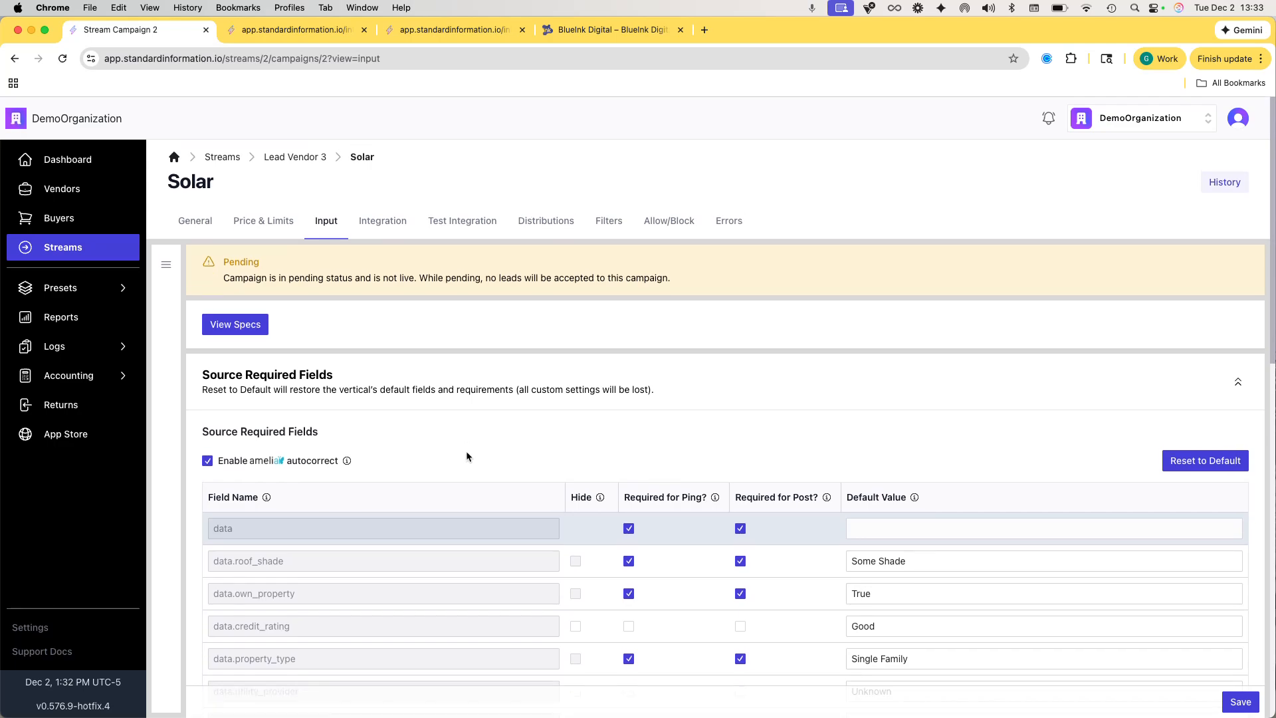
- Review the Solar campaign's input fields, buyer integration settings, test integration settings and distribution channels
scroll(485, 448, "down", 7)
scroll(485, 448, "up", 7)
left_click(383, 225)
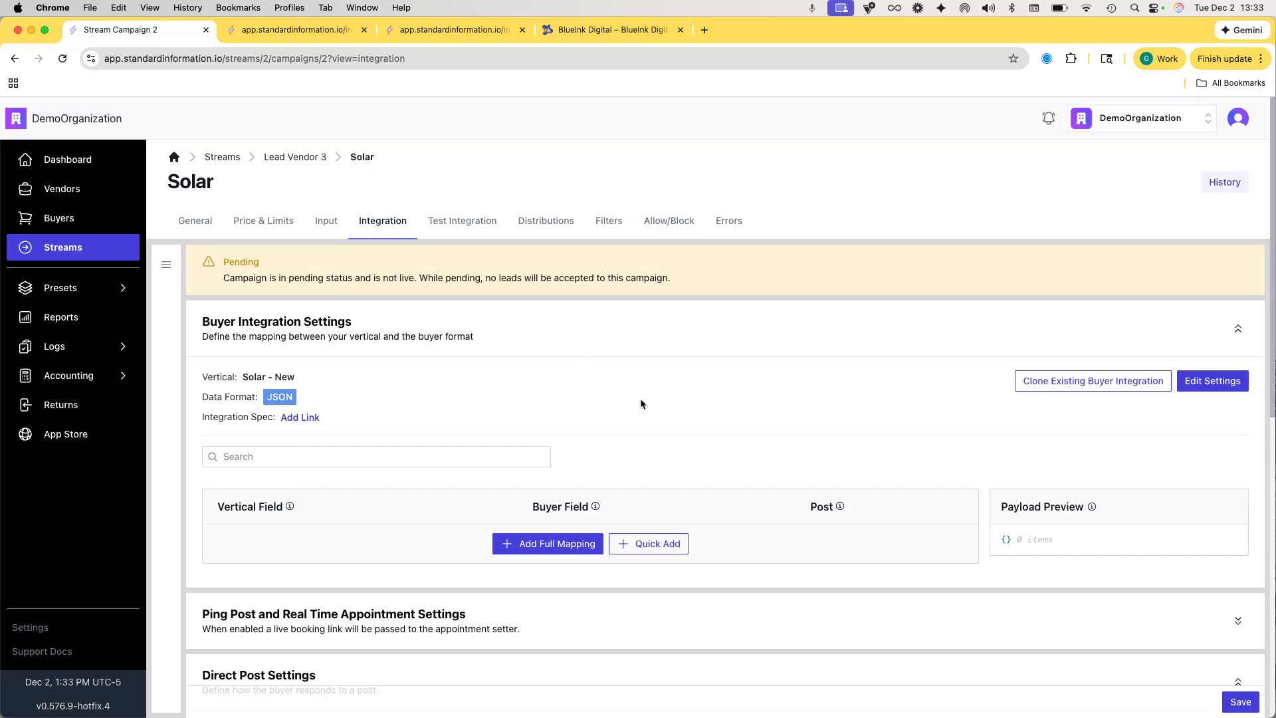
scroll(640, 399, "down", 1)
scroll(640, 403, "up", 1)
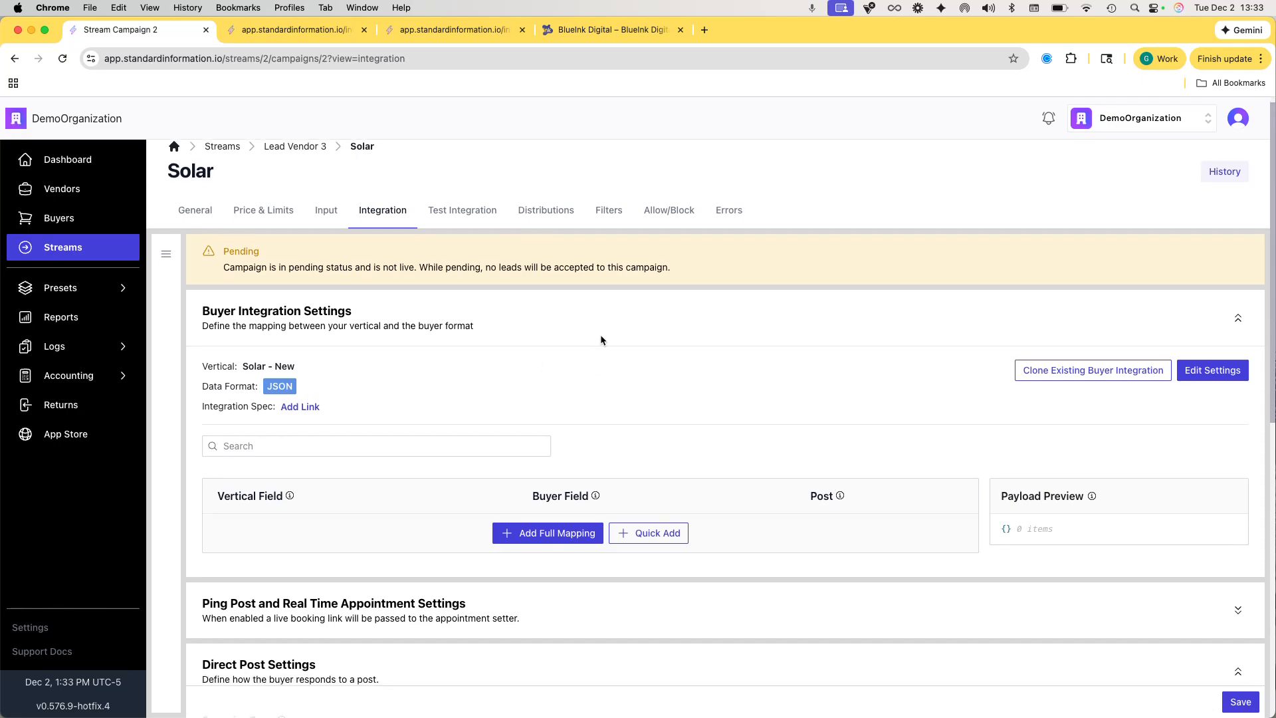
scroll(601, 334, "down", 2)
scroll(537, 300, "up", 2)
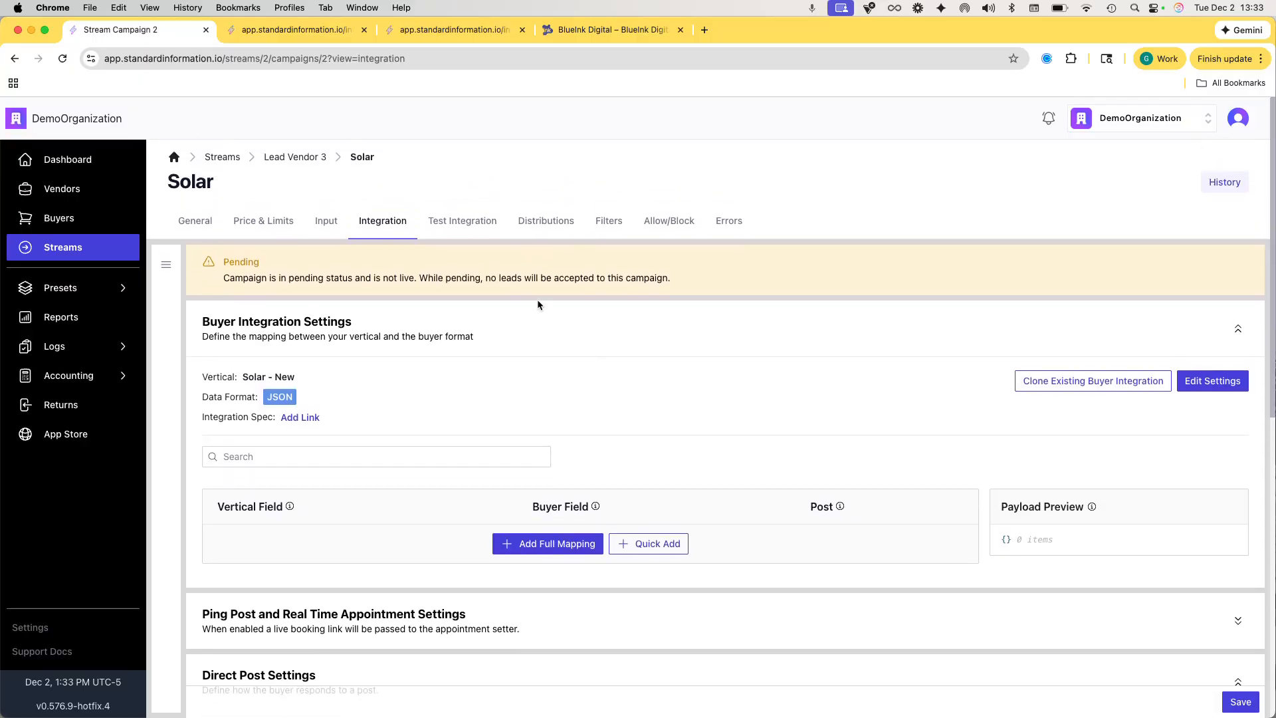
left_click(458, 228)
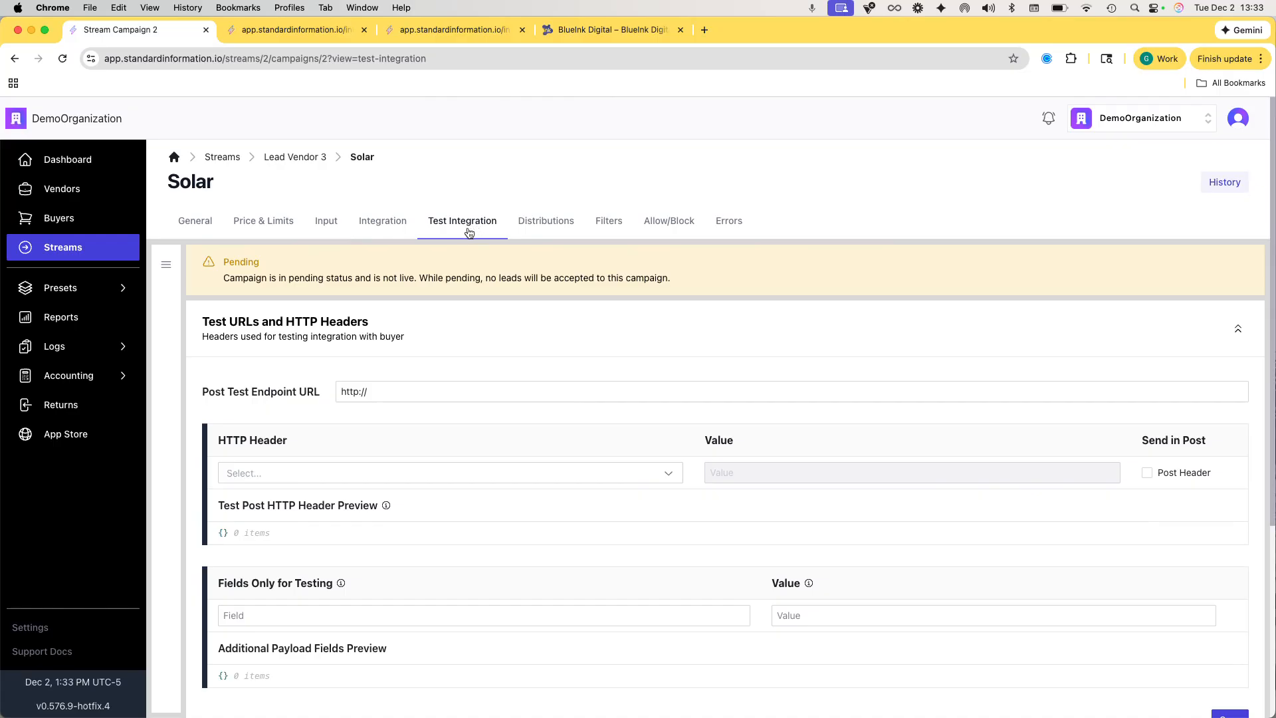
left_click(545, 226)
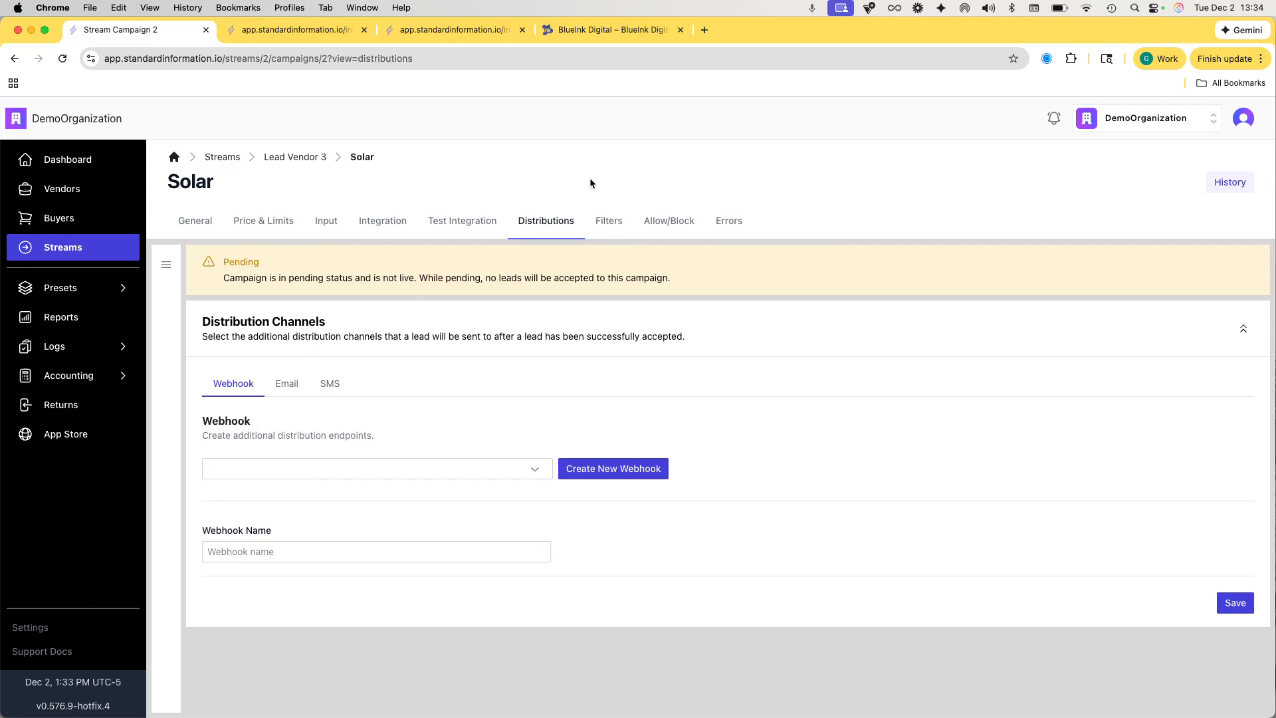
- Add a custom field filter rule to the Solar campaign matching data.roof_shade to any of No Shade and Some Shade
left_click(606, 227)
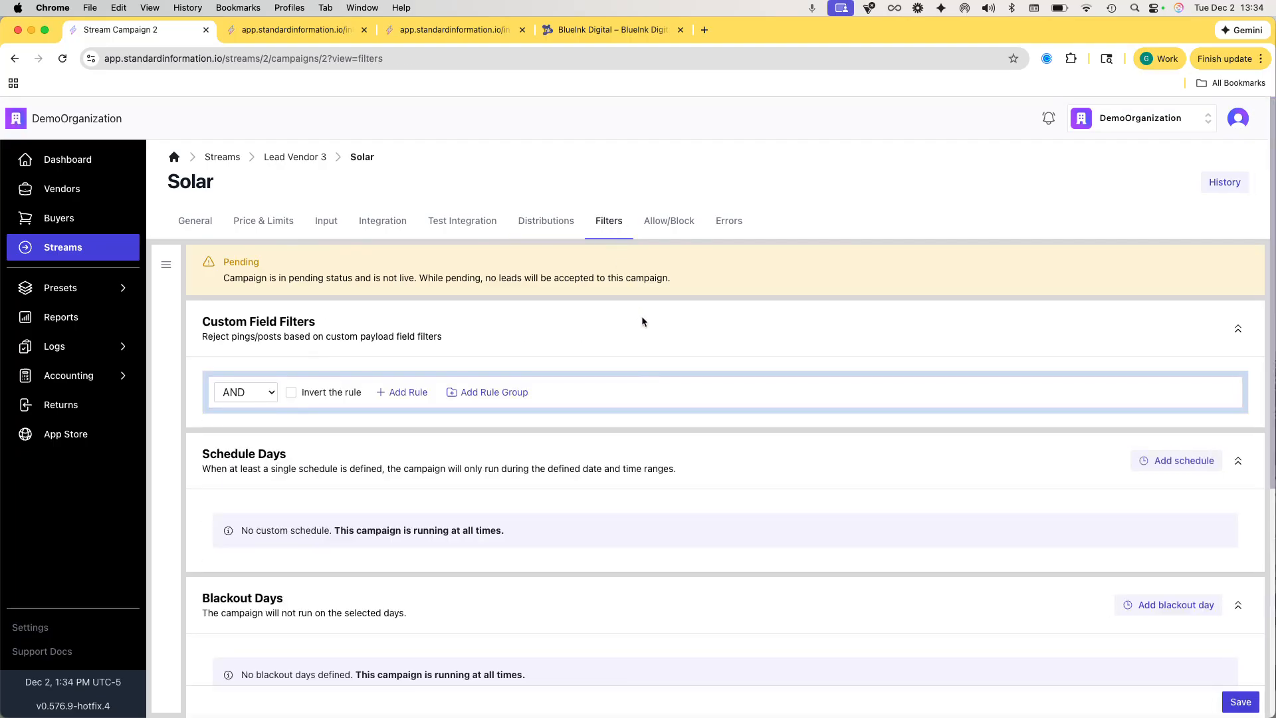
scroll(641, 317, "down", 1)
scroll(642, 321, "up", 1)
left_click(407, 397)
left_click(347, 429)
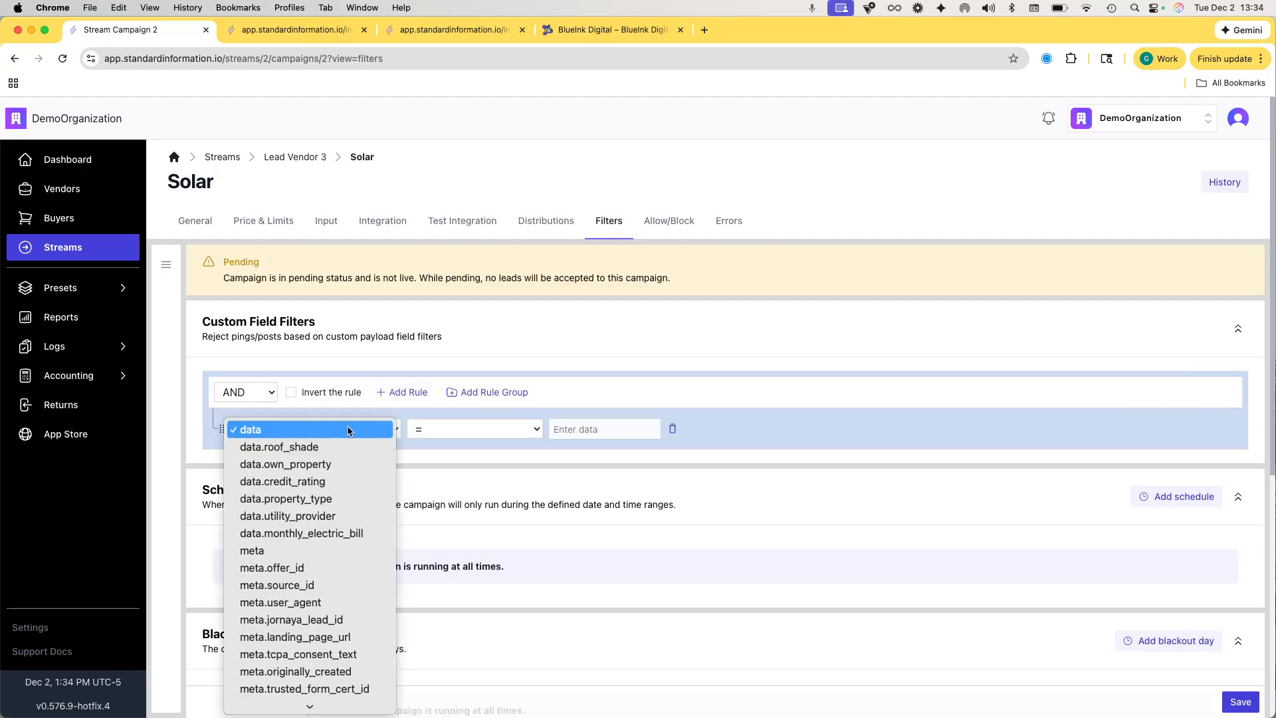
left_click(342, 447)
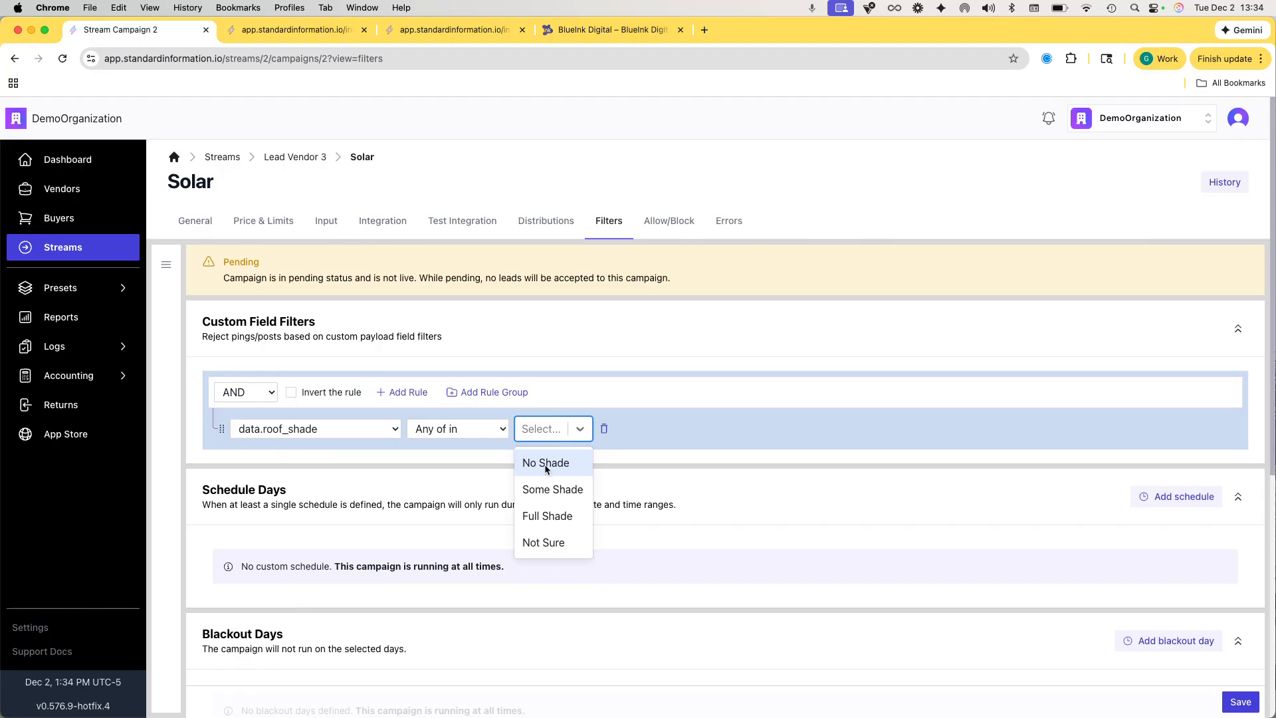
left_click(532, 468)
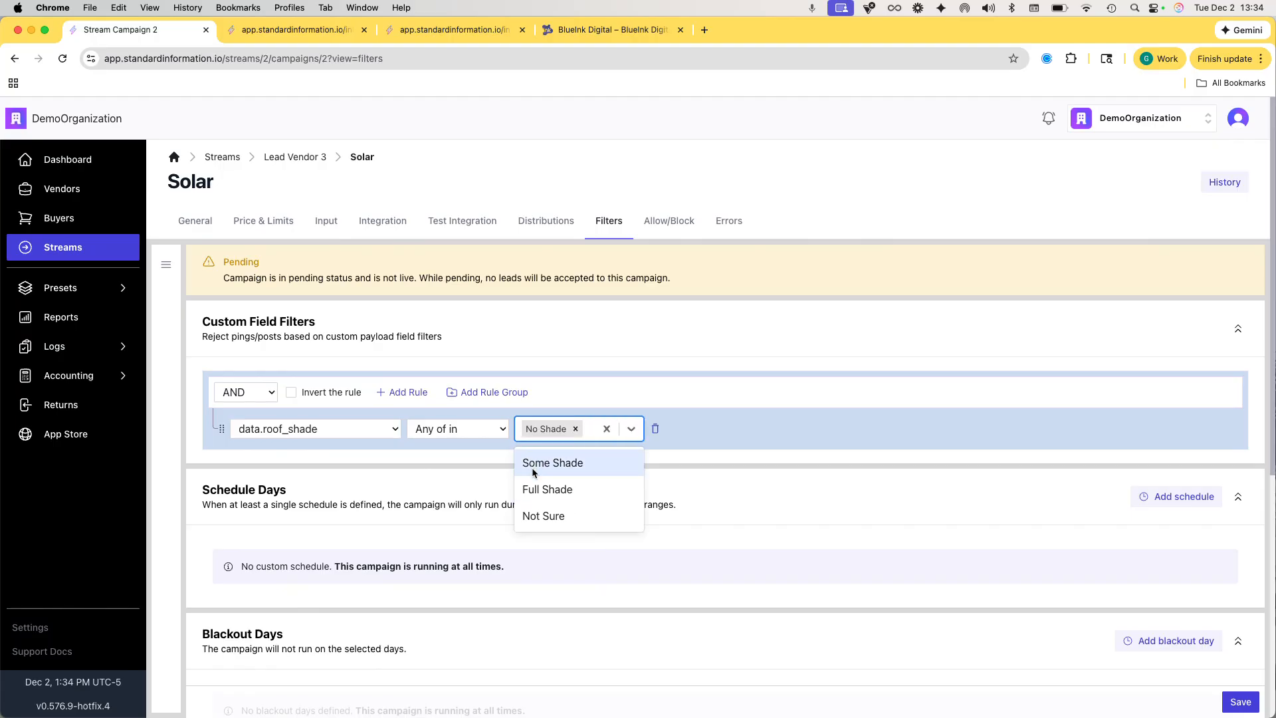
left_click(531, 468)
- Add a second custom field filter rule requiring data.own_property to be is_true
left_click(405, 393)
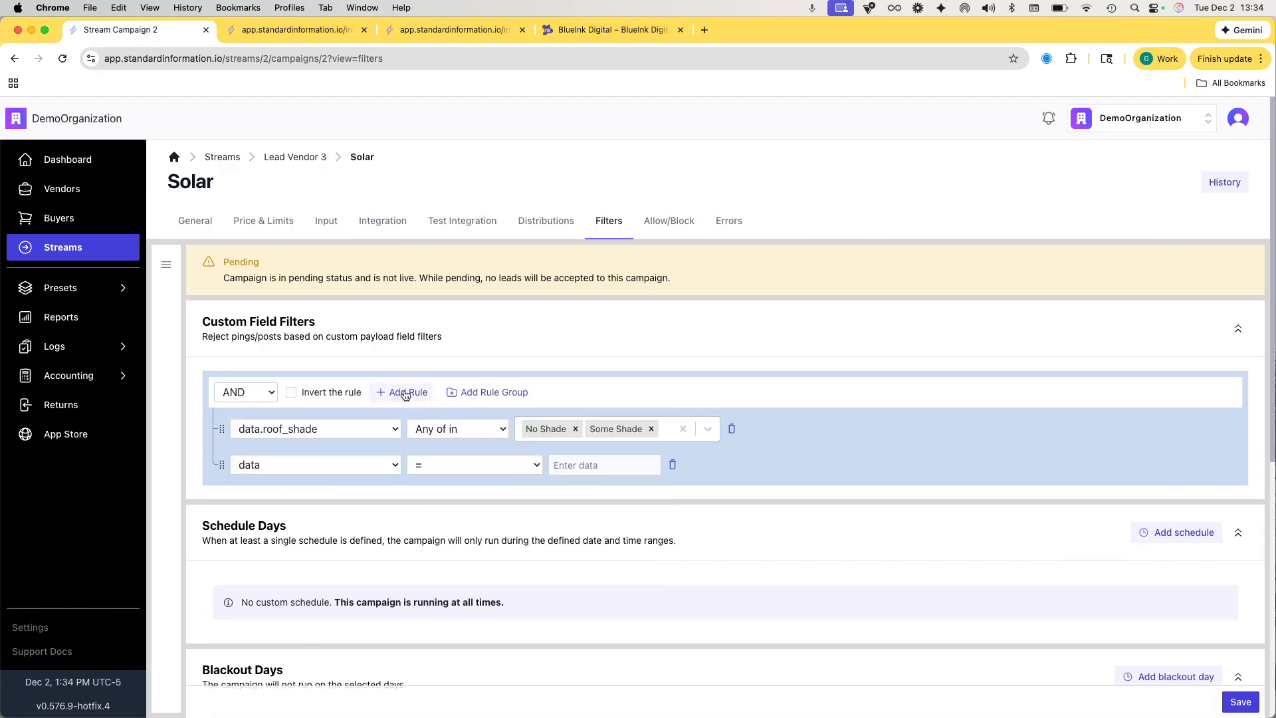
left_click(334, 467)
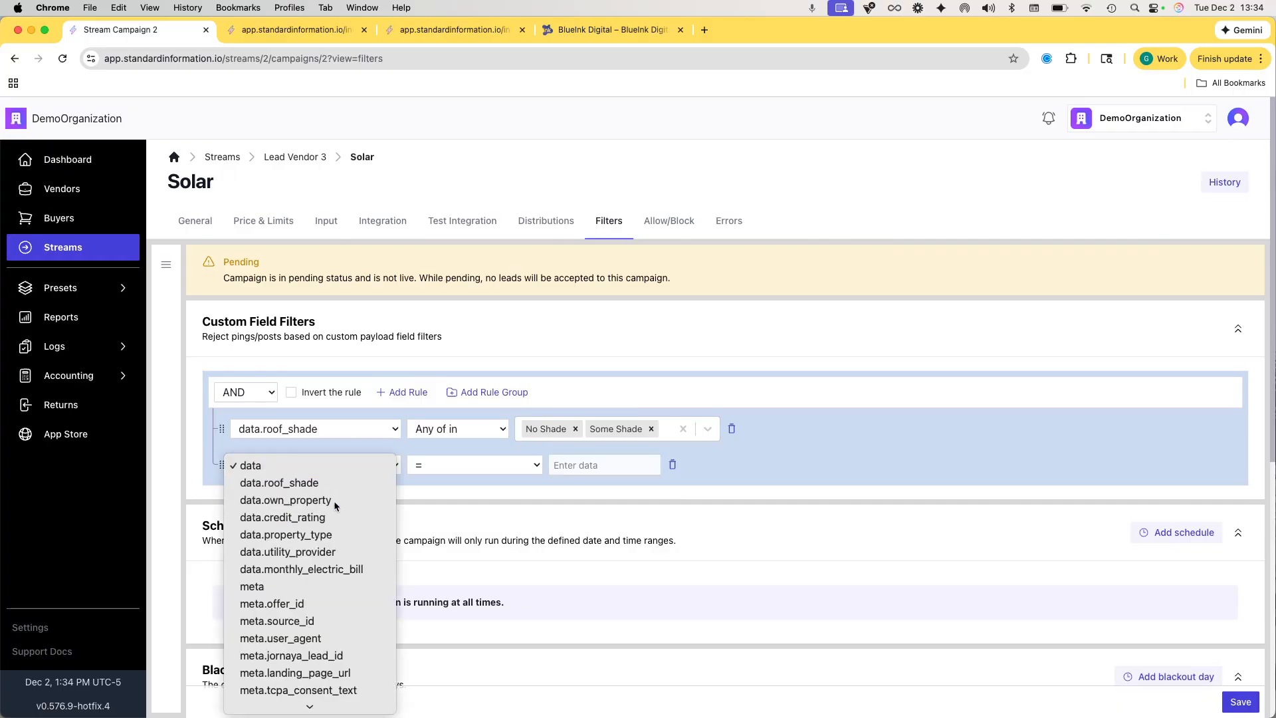
left_click(332, 500)
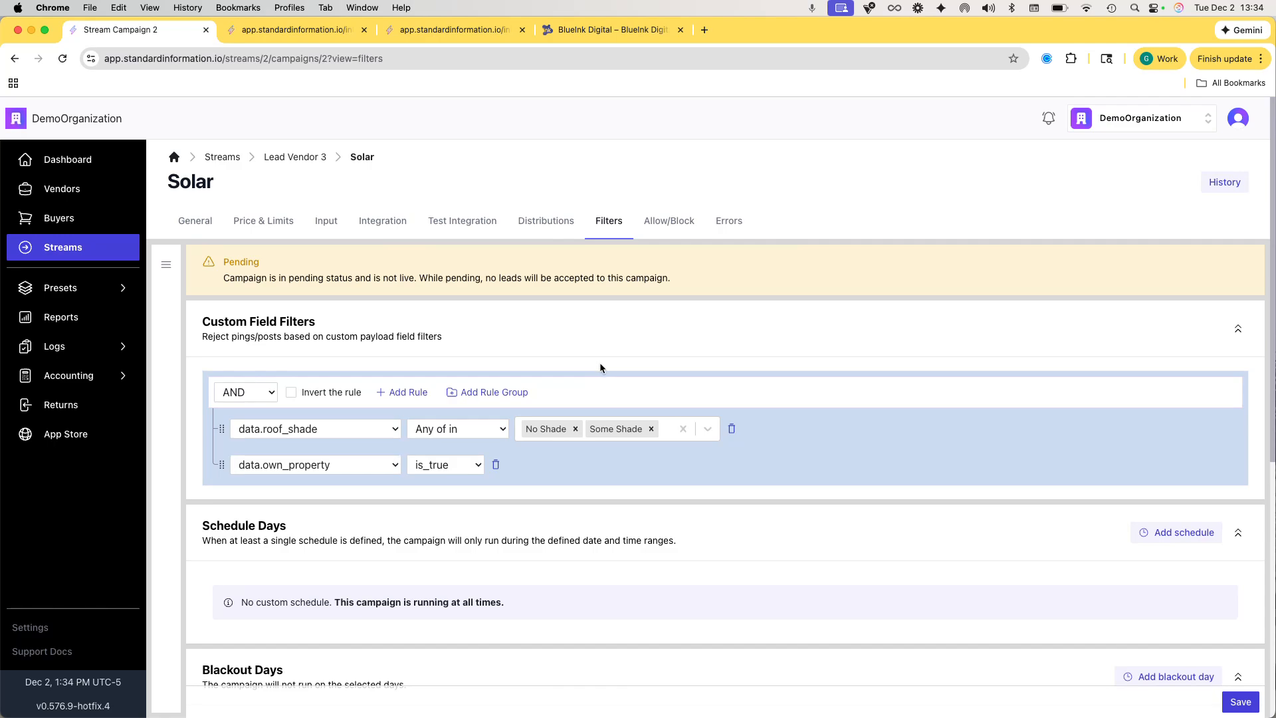
- Add a campaign schedule that starts on Monday at 08:00
scroll(687, 441, "down", 3)
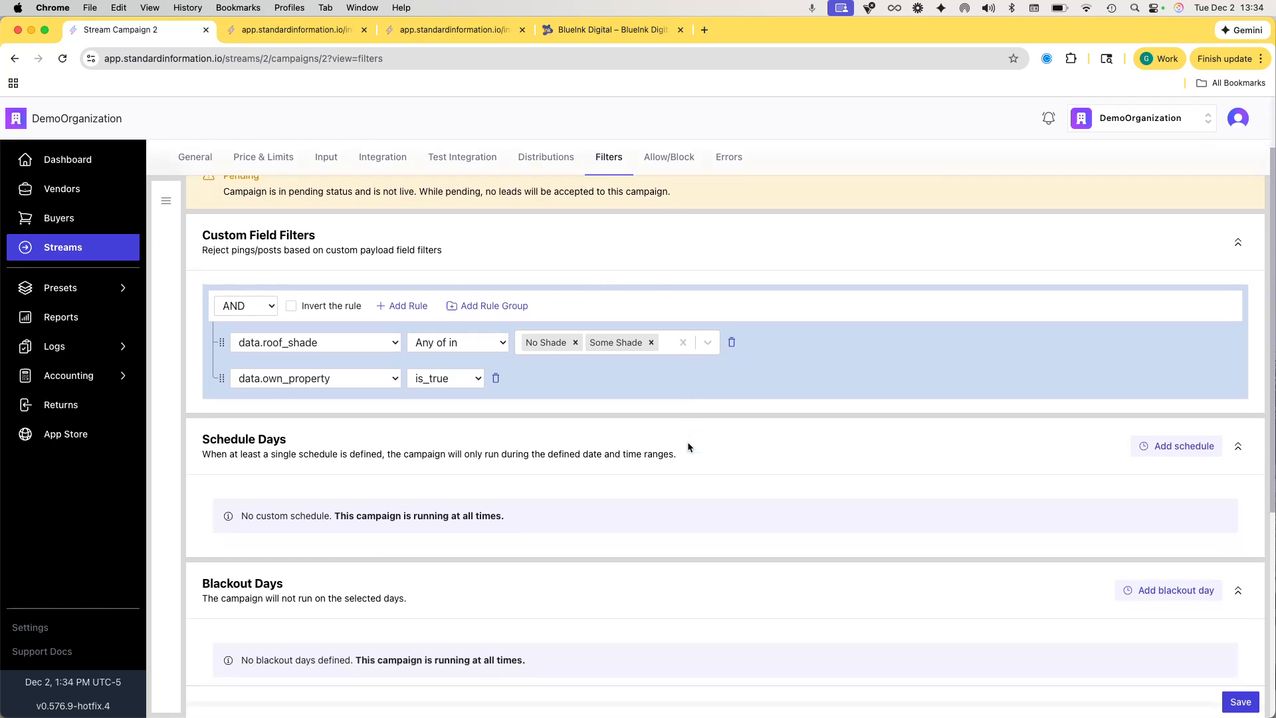
scroll(721, 438, "down", 1)
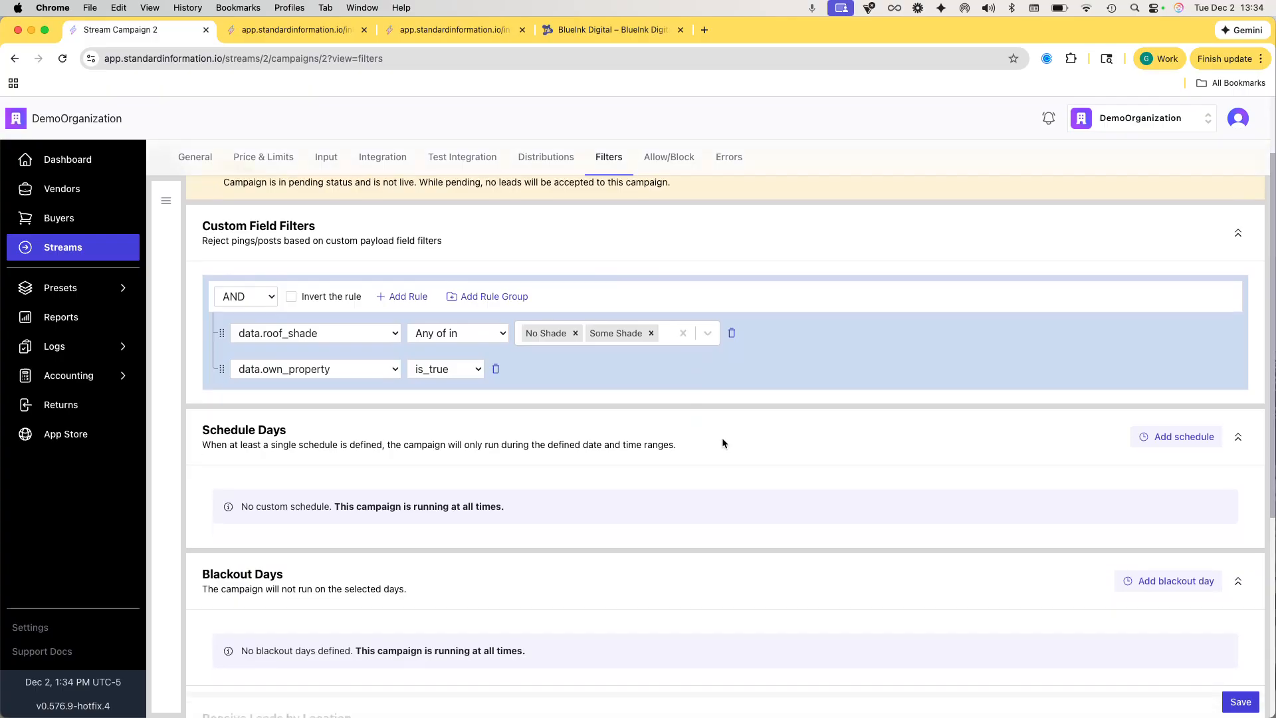
scroll(763, 429, "down", 1)
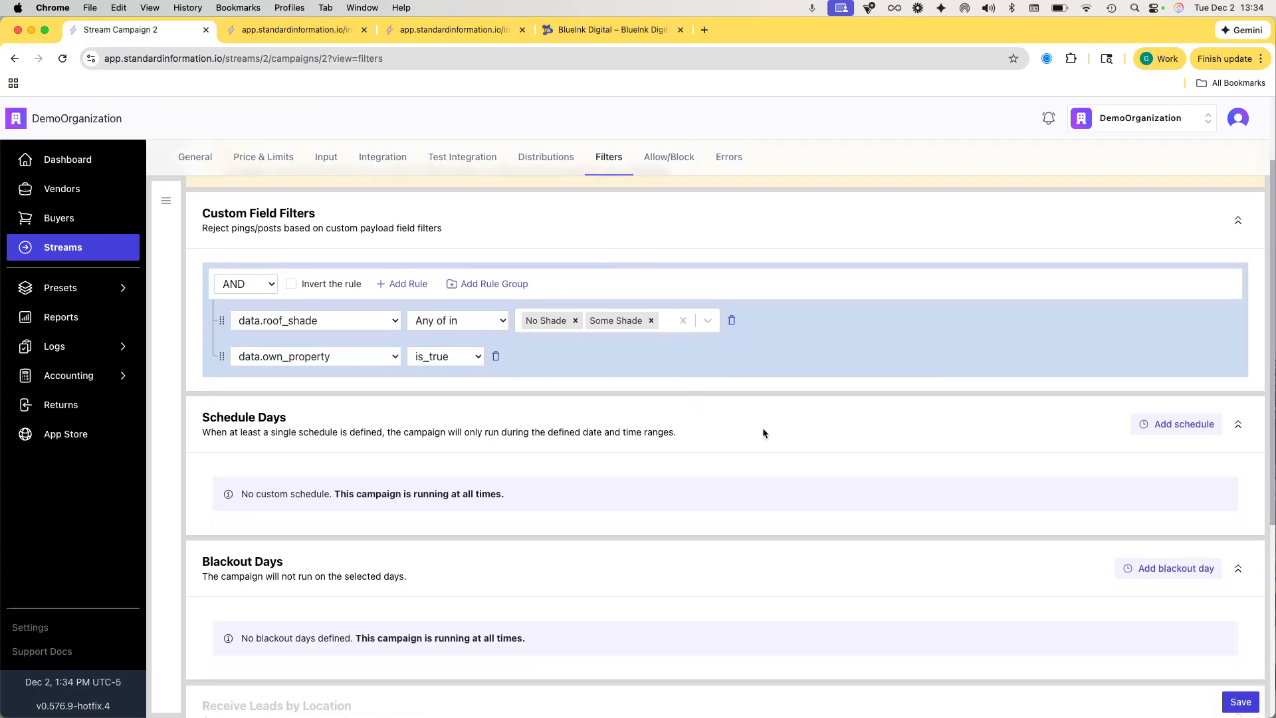
scroll(790, 418, "down", 4)
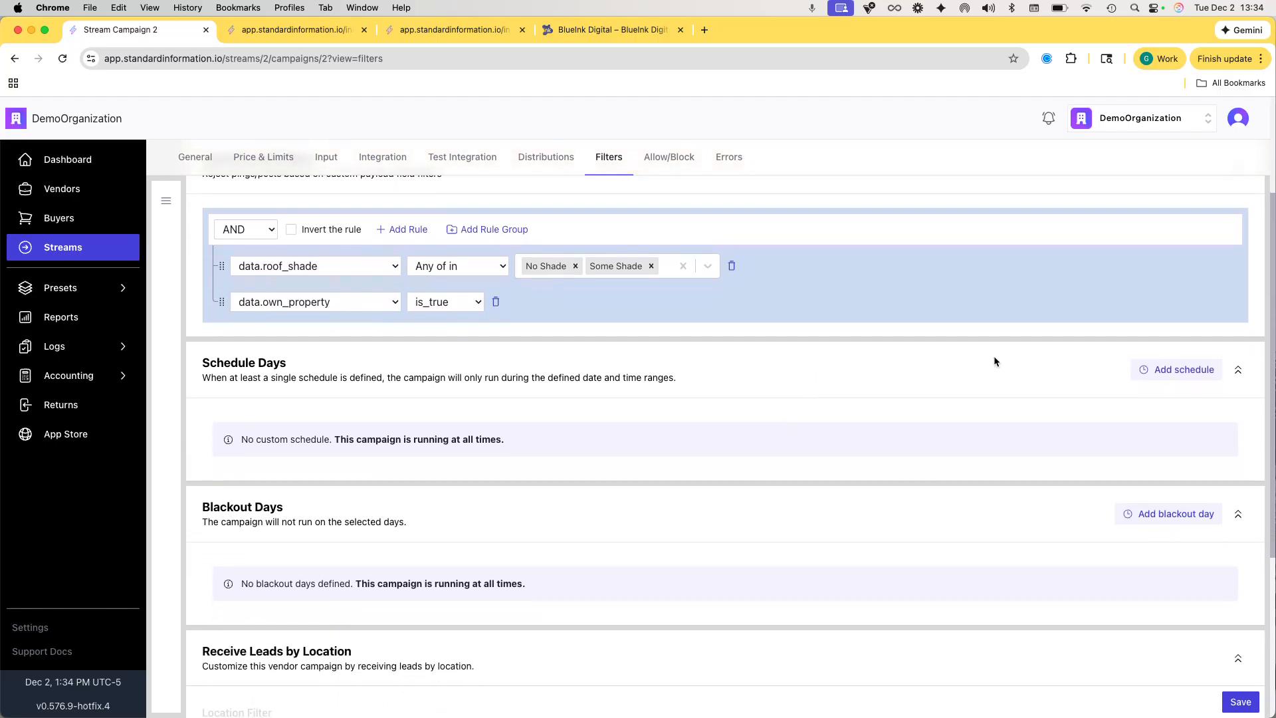
scroll(995, 357, "down", 1)
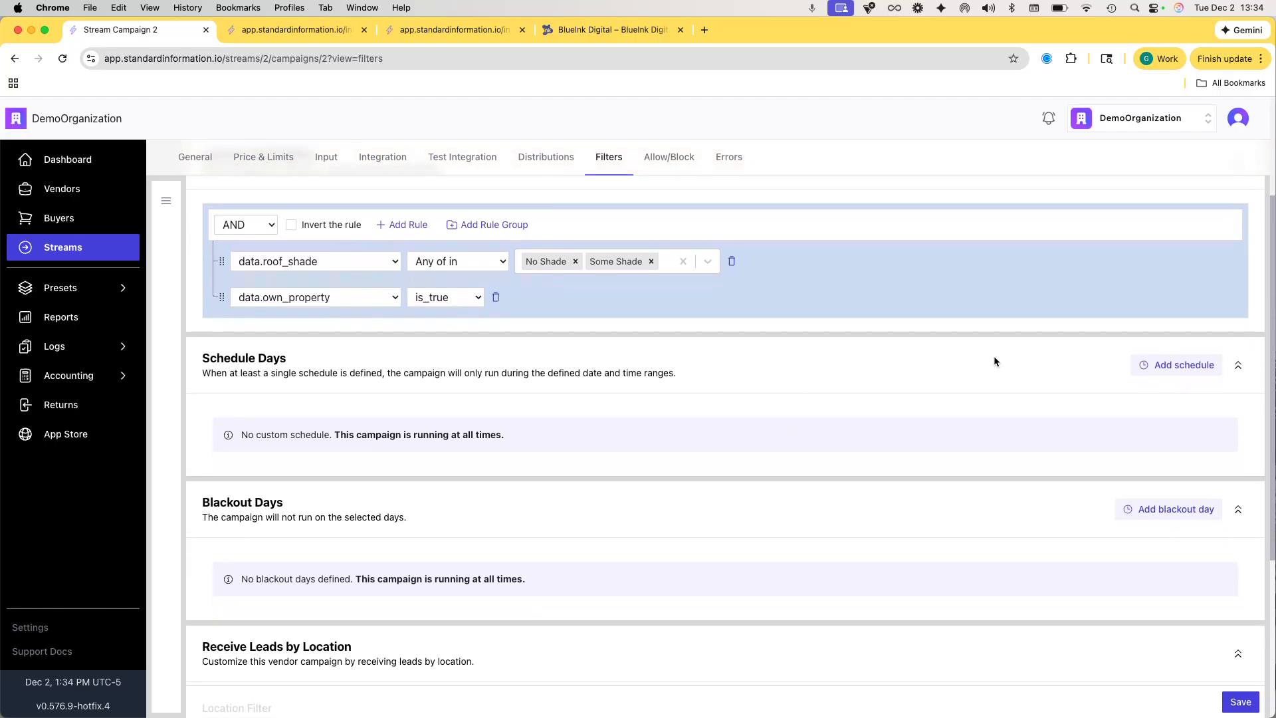
left_click(1178, 370)
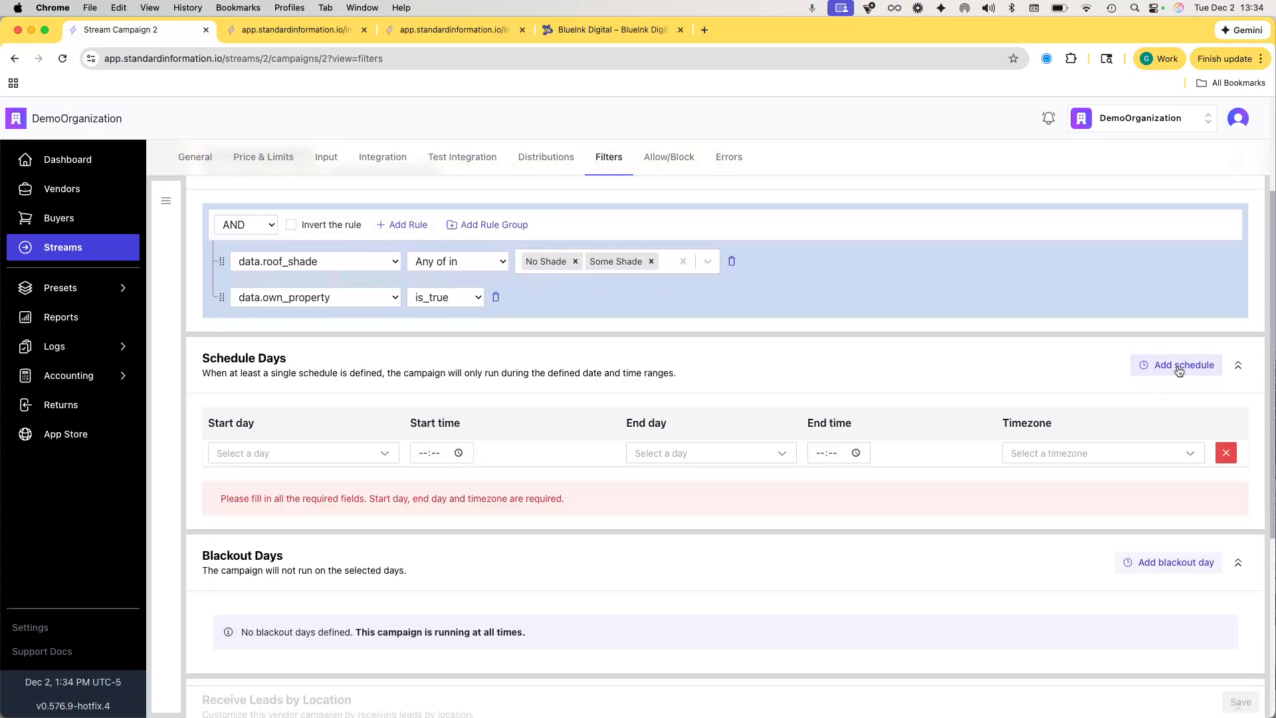
left_click(343, 454)
type("mond")
left_click(330, 494)
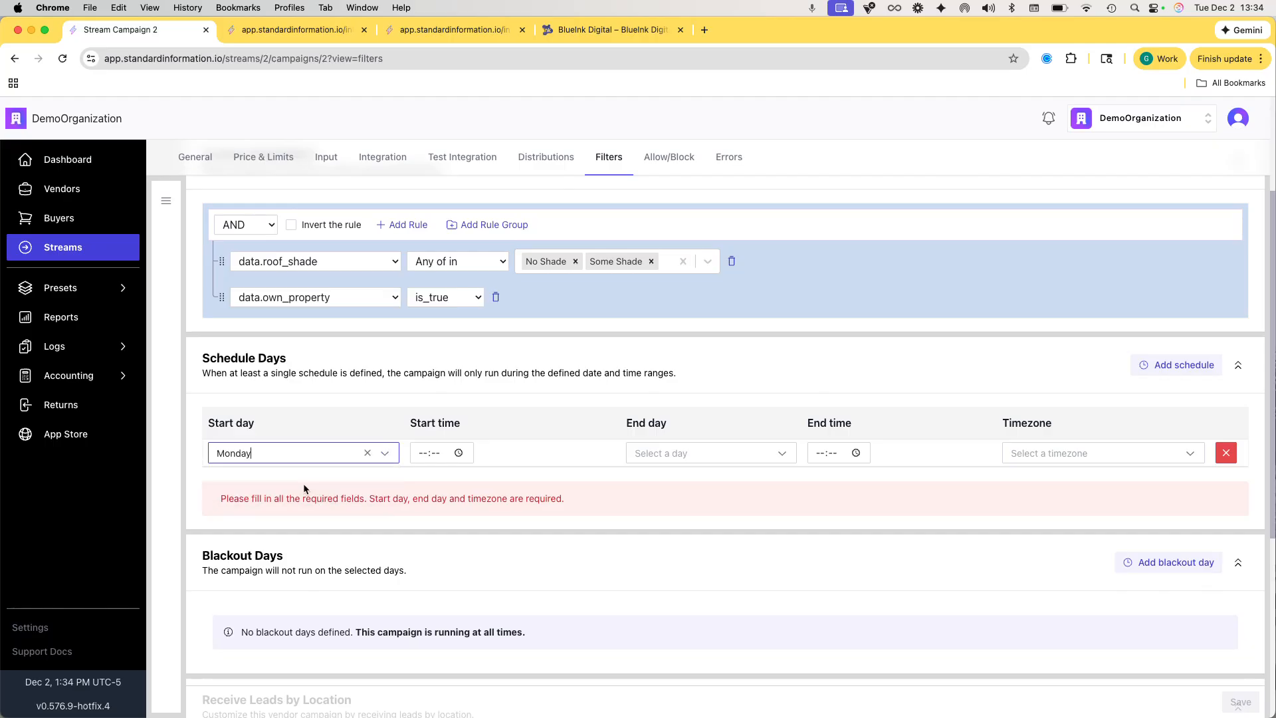
left_click(423, 455)
type("0800")
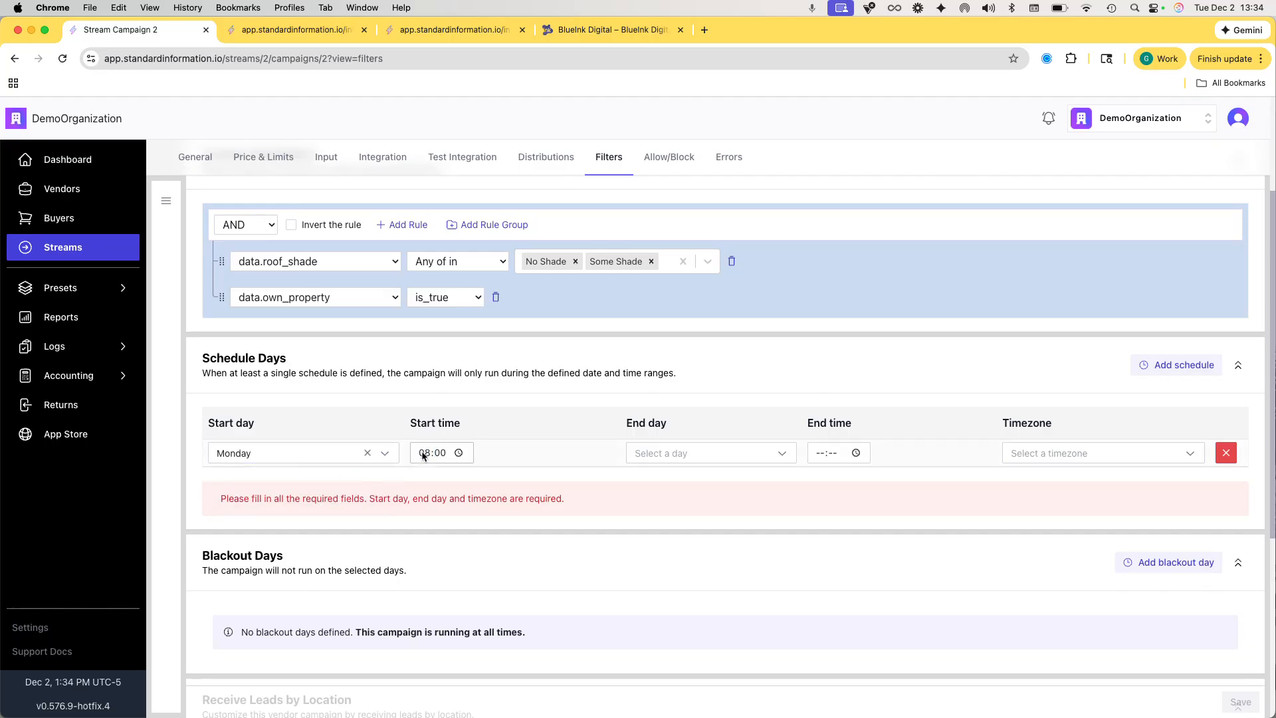
key("Tab")
- End the Monday schedule on Friday at 16:00 and set its timezone to America/New_York
left_click(662, 454)
type("fri")
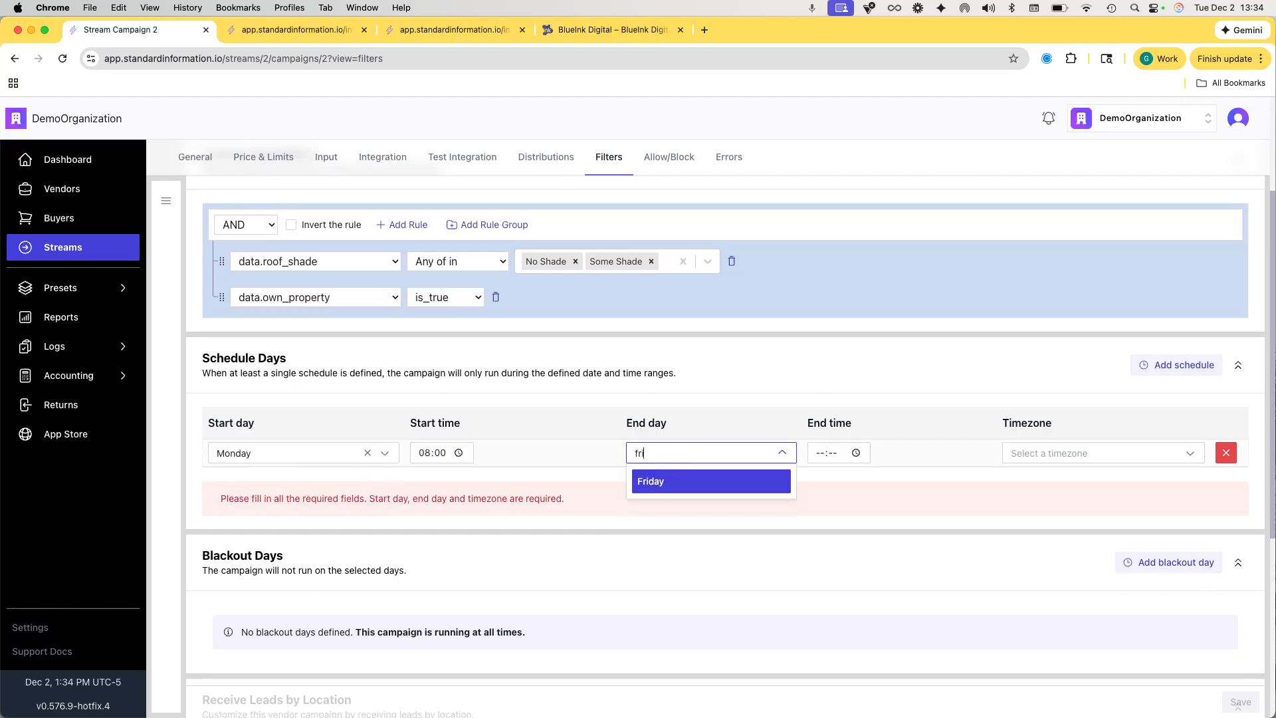
left_click(679, 480)
left_click(818, 455)
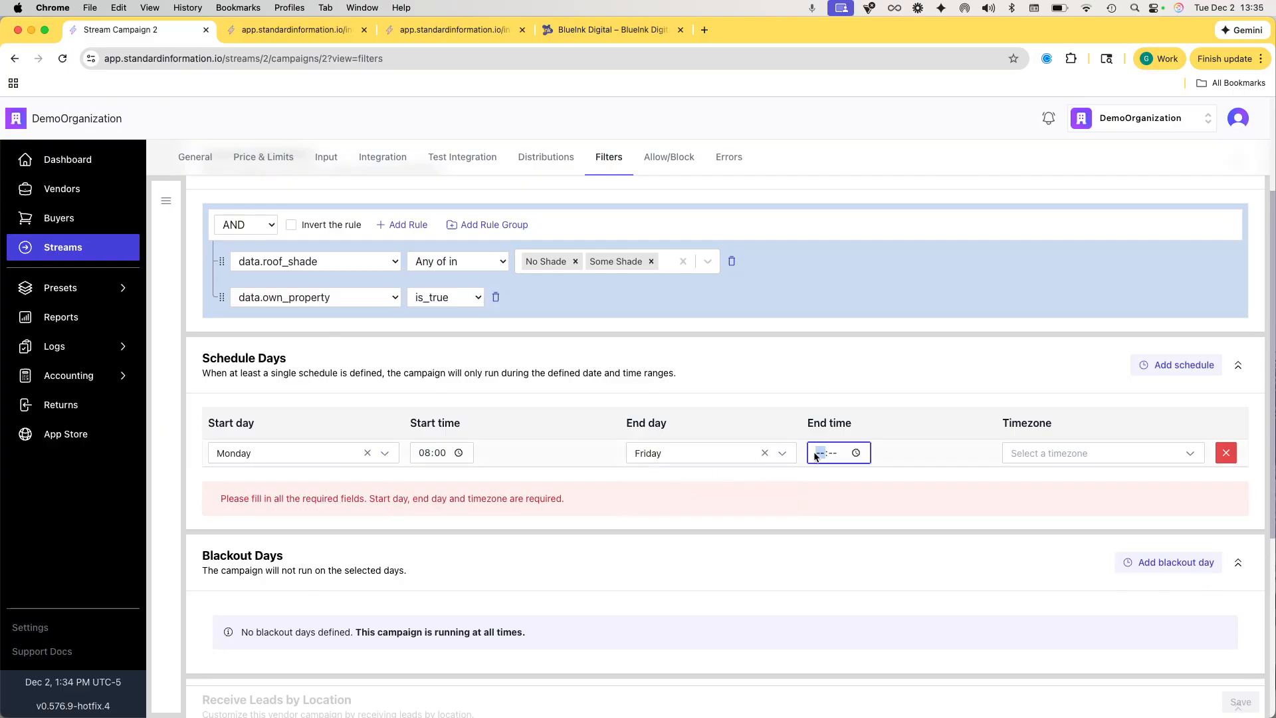
type("1600")
left_click(1034, 452)
type("new")
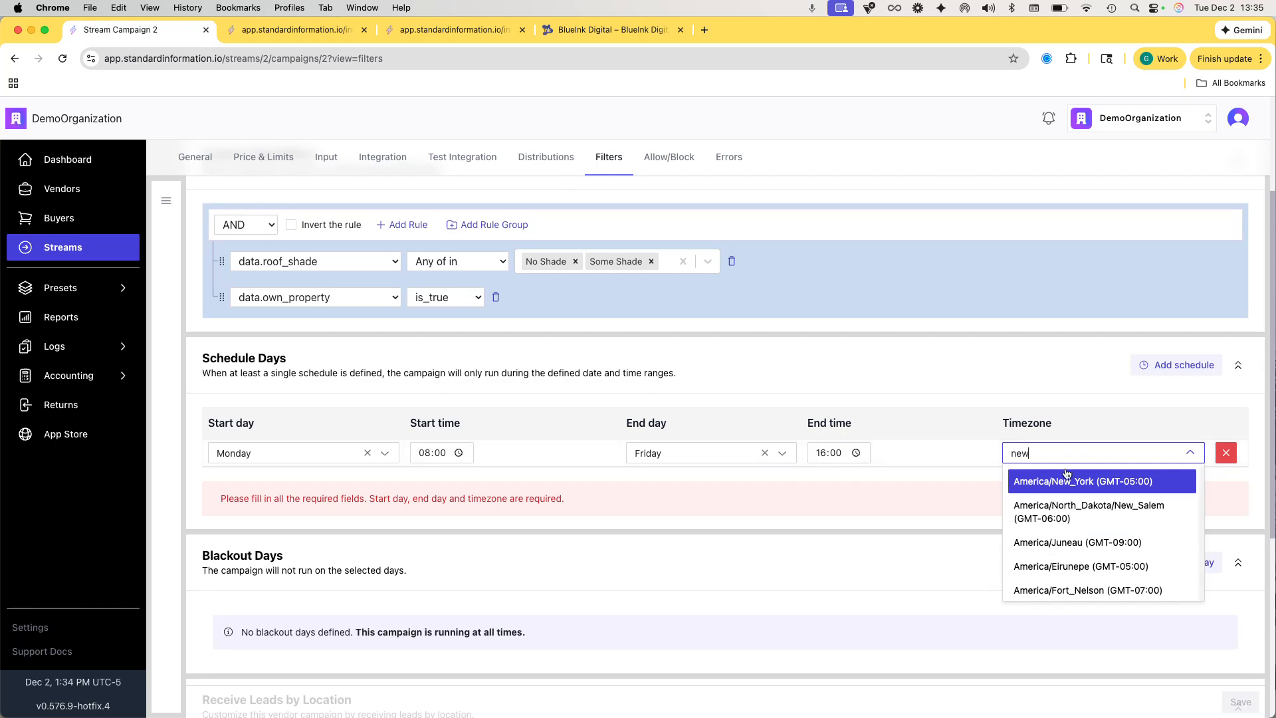
left_click(1062, 477)
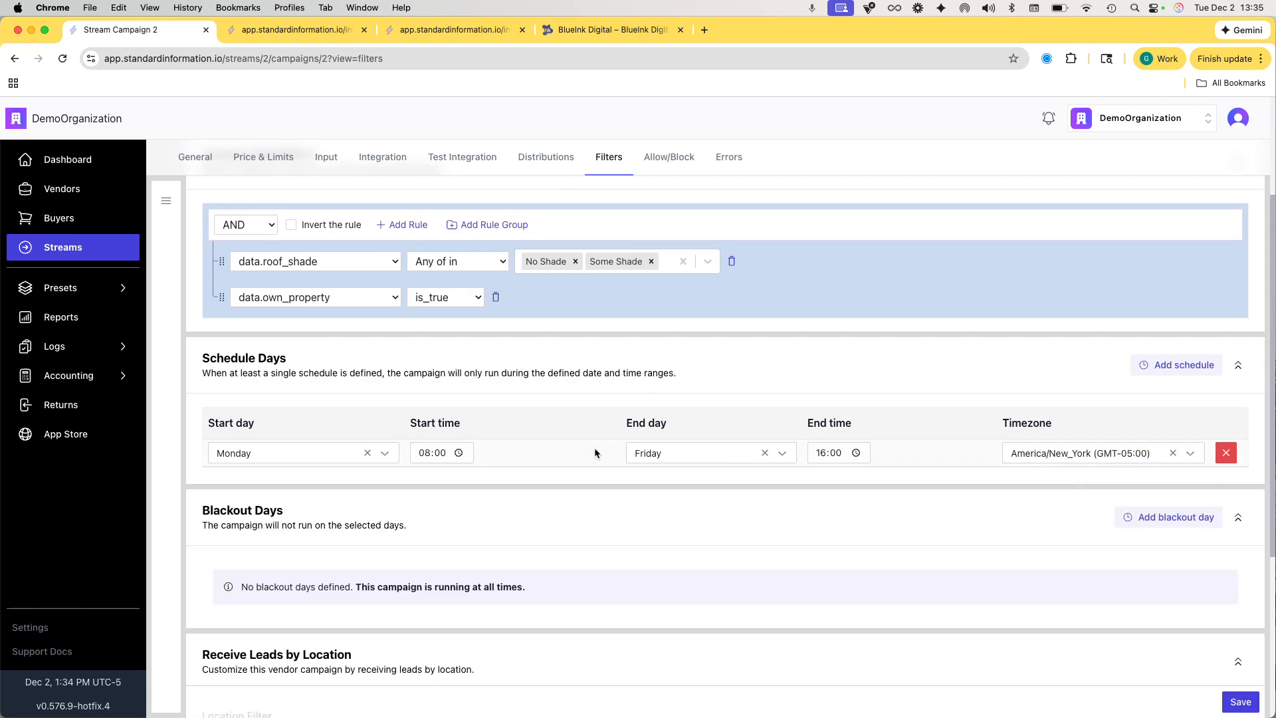
- Add a second campaign schedule that starts on Saturday at 08:00
scroll(545, 449, "down", 1)
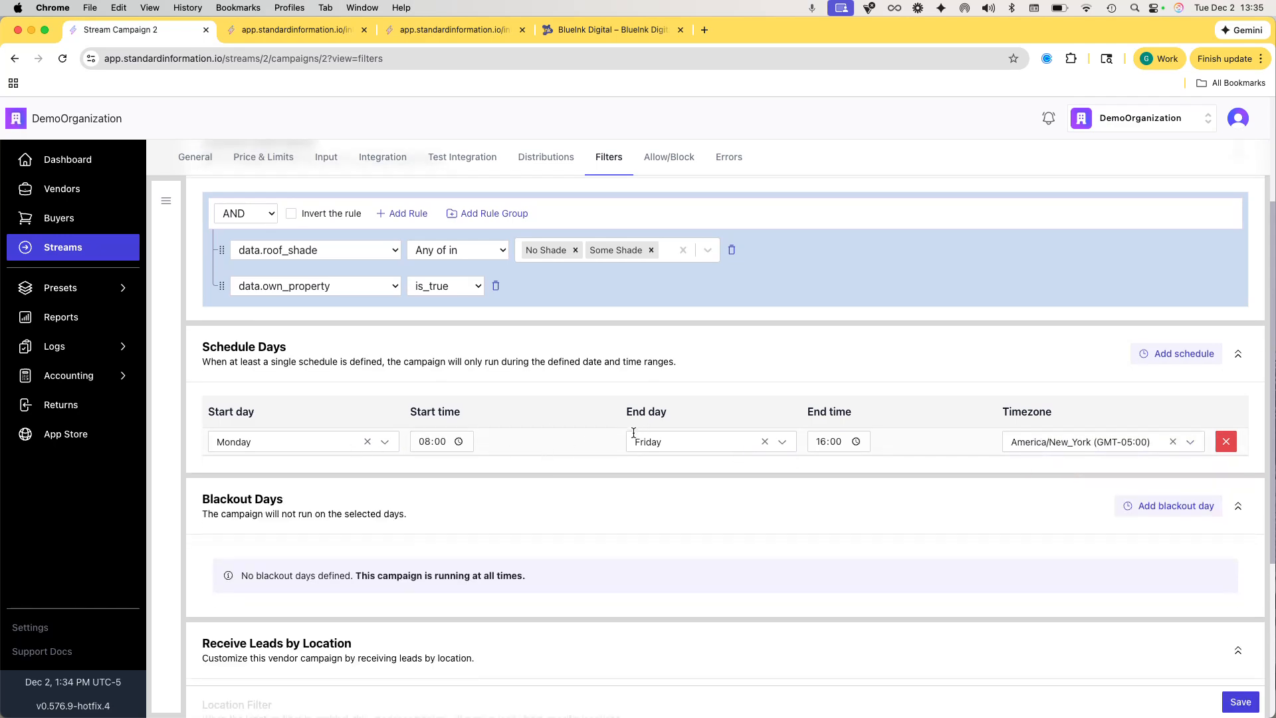
scroll(525, 436, "down", 1)
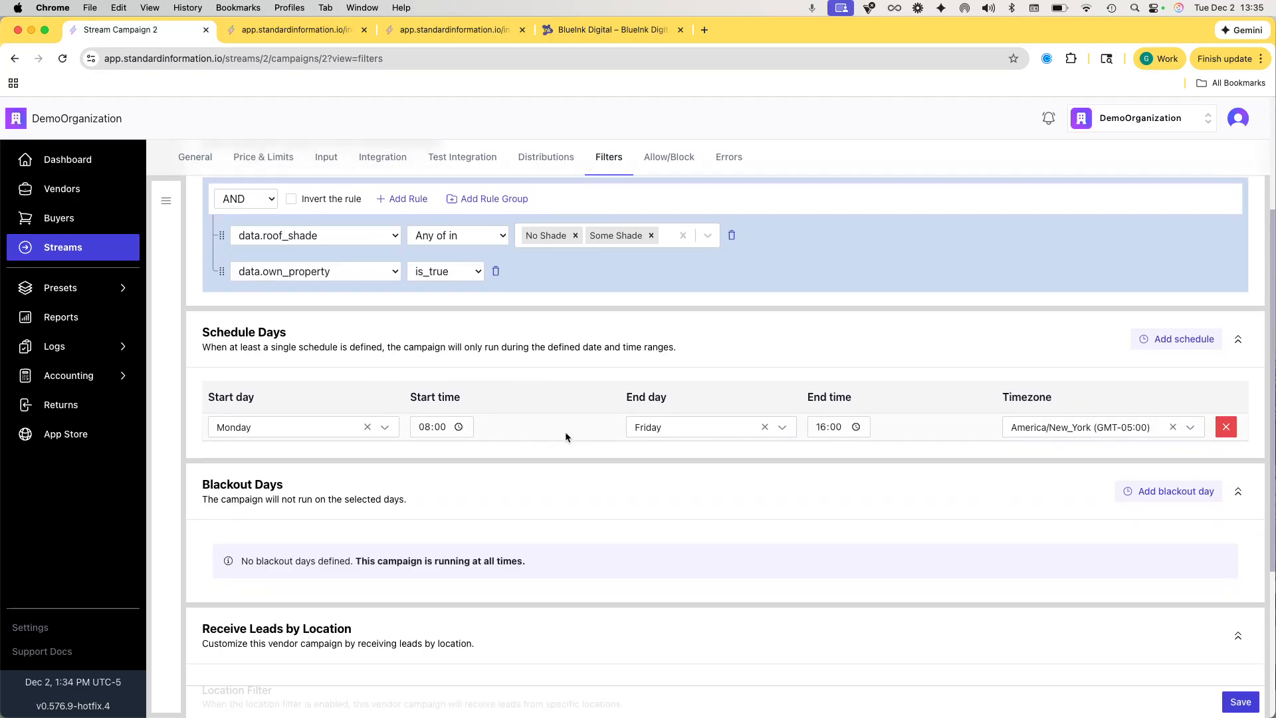
scroll(601, 429, "down", 1)
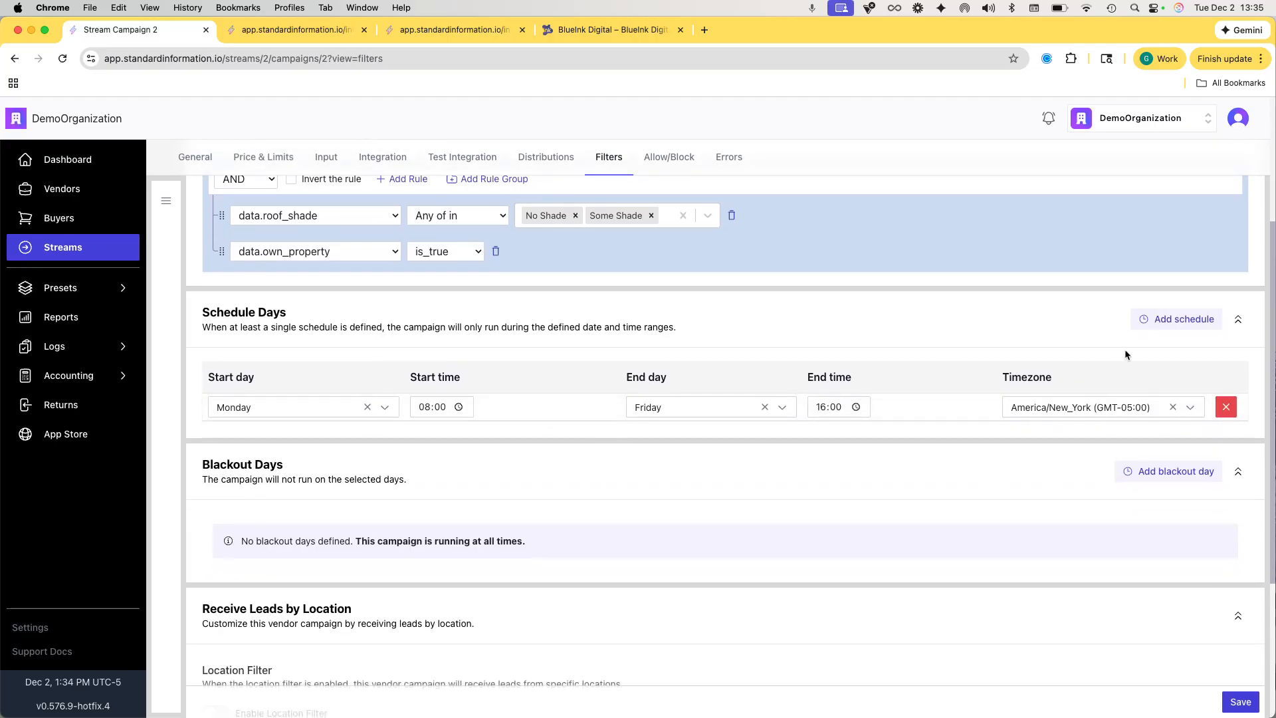
left_click(1172, 321)
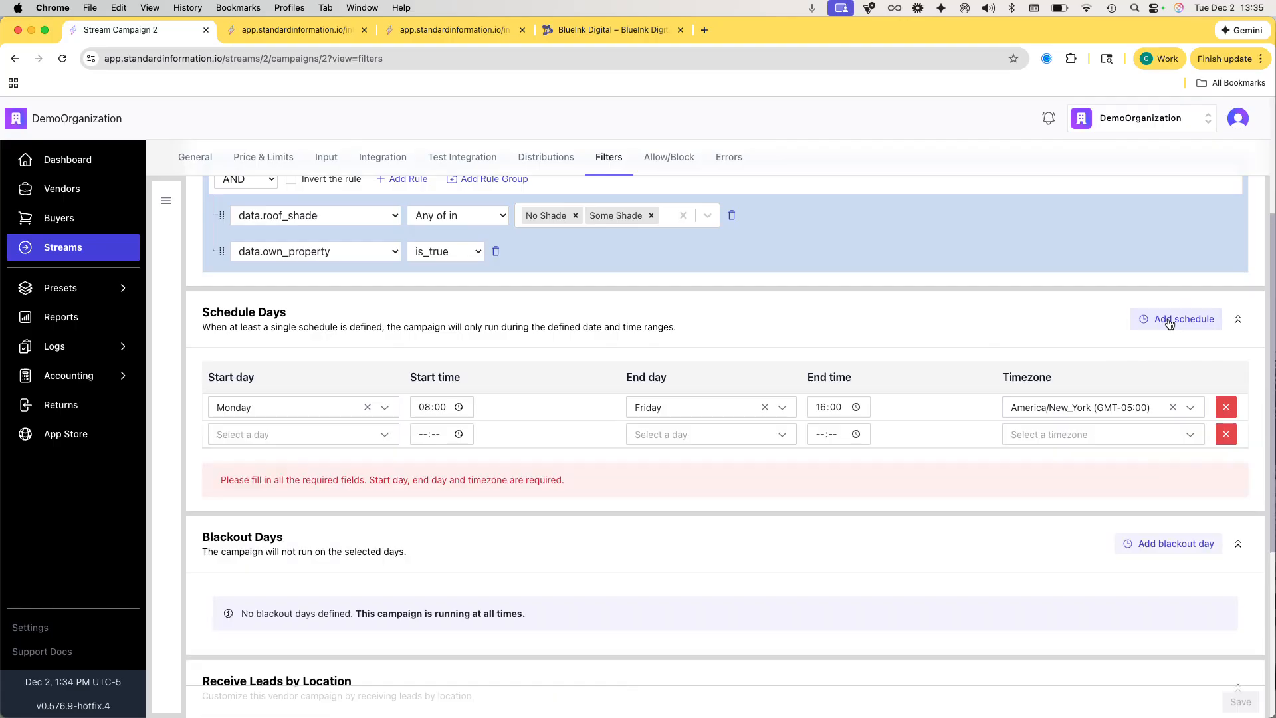
left_click(312, 436)
type("sa")
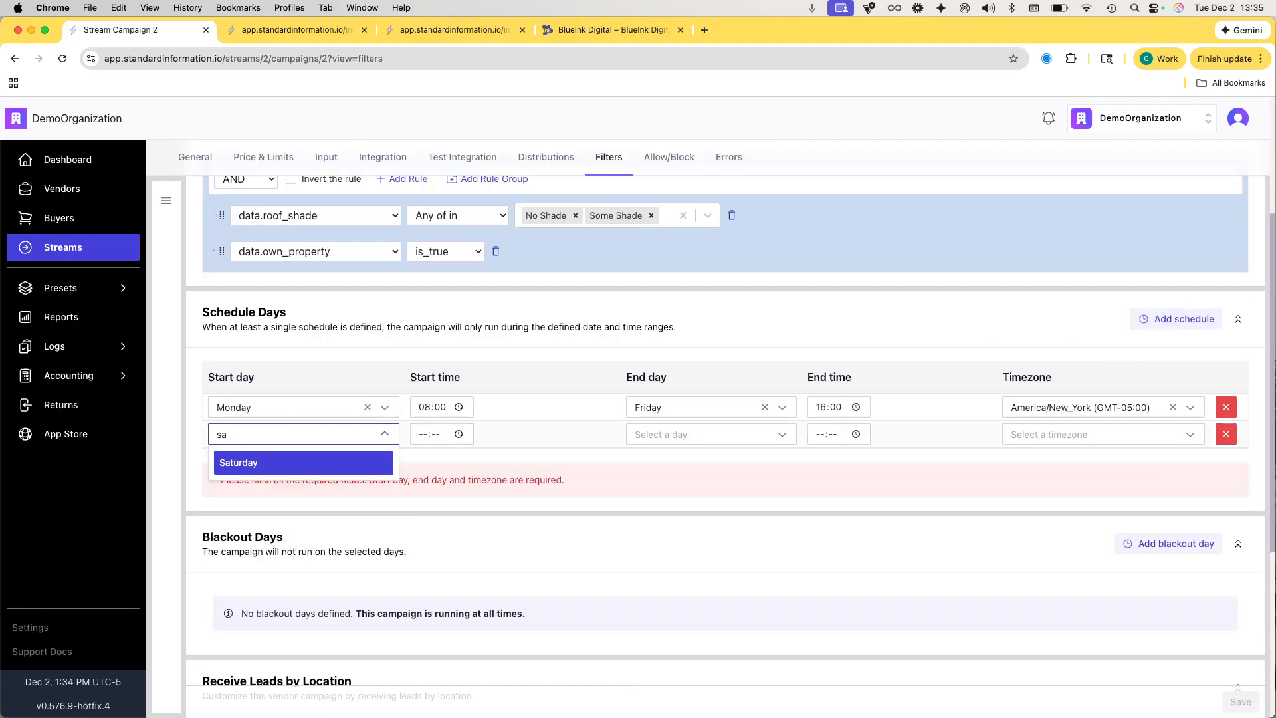
left_click(284, 466)
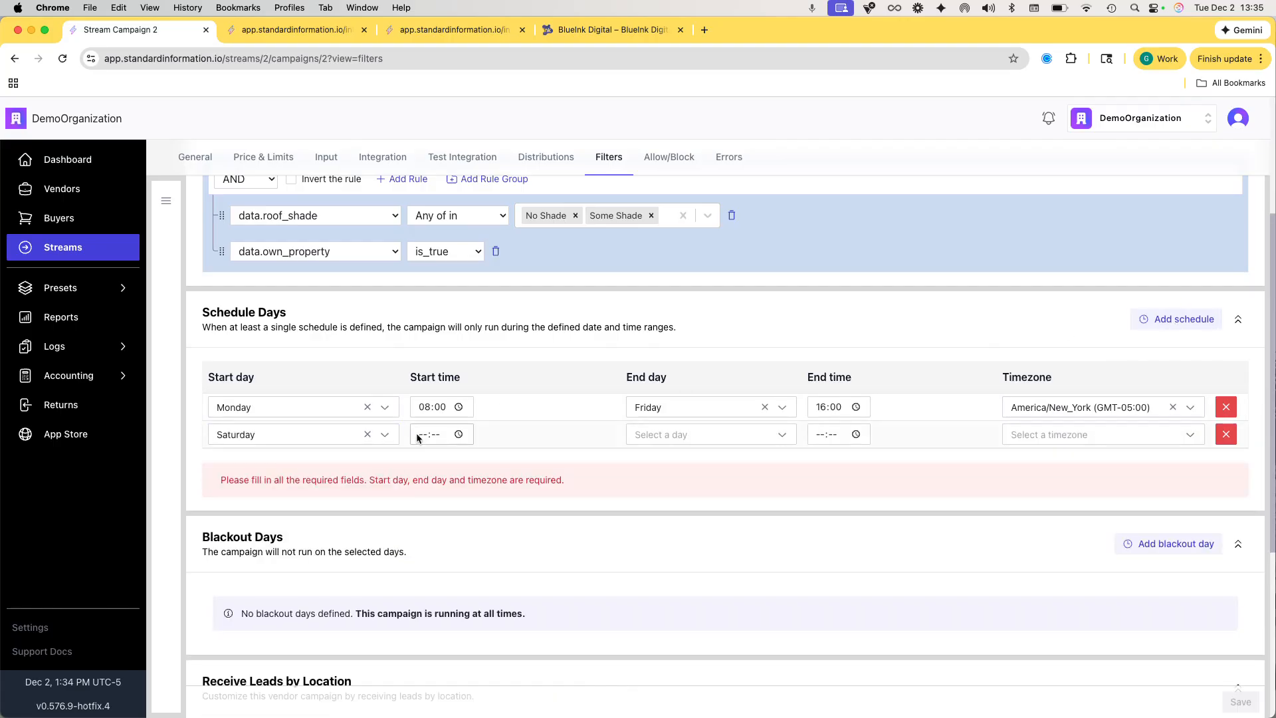
left_click(420, 435)
type("0800")
- End the Saturday schedule on Saturday at 13:00 and set its timezone to America/New_York
left_click(668, 434)
type("sat")
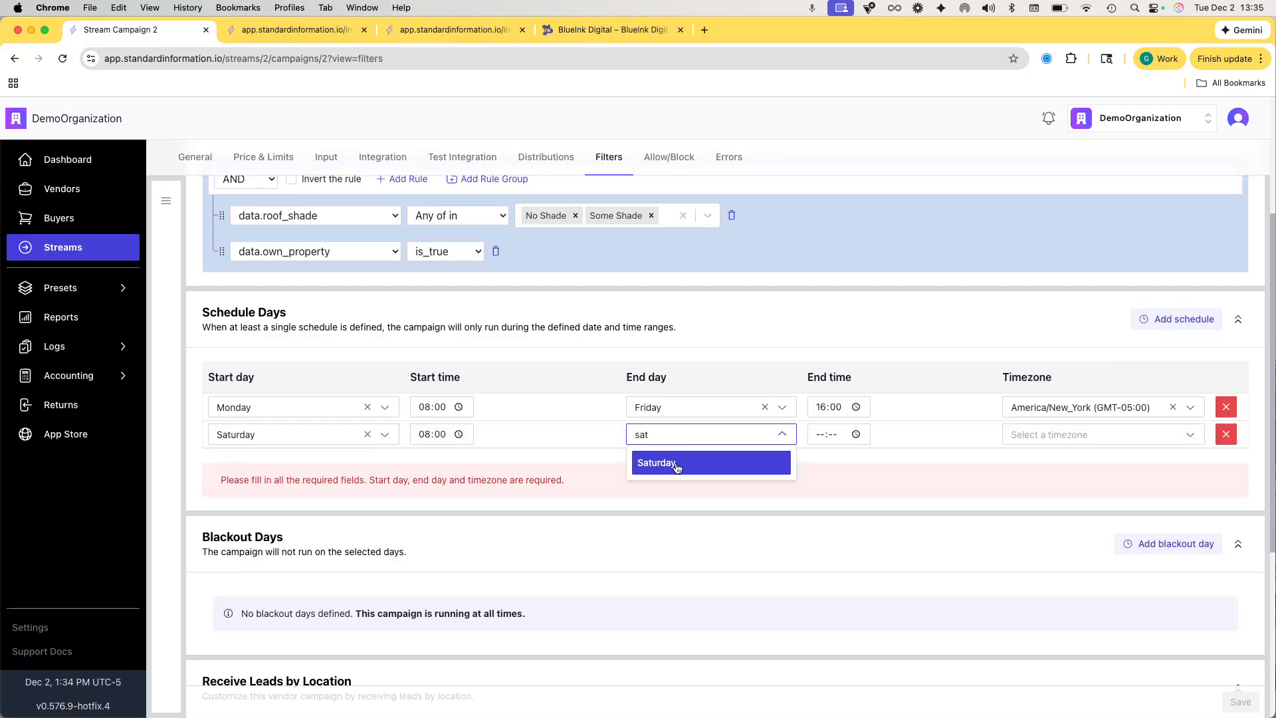
key("Return")
left_click(818, 434)
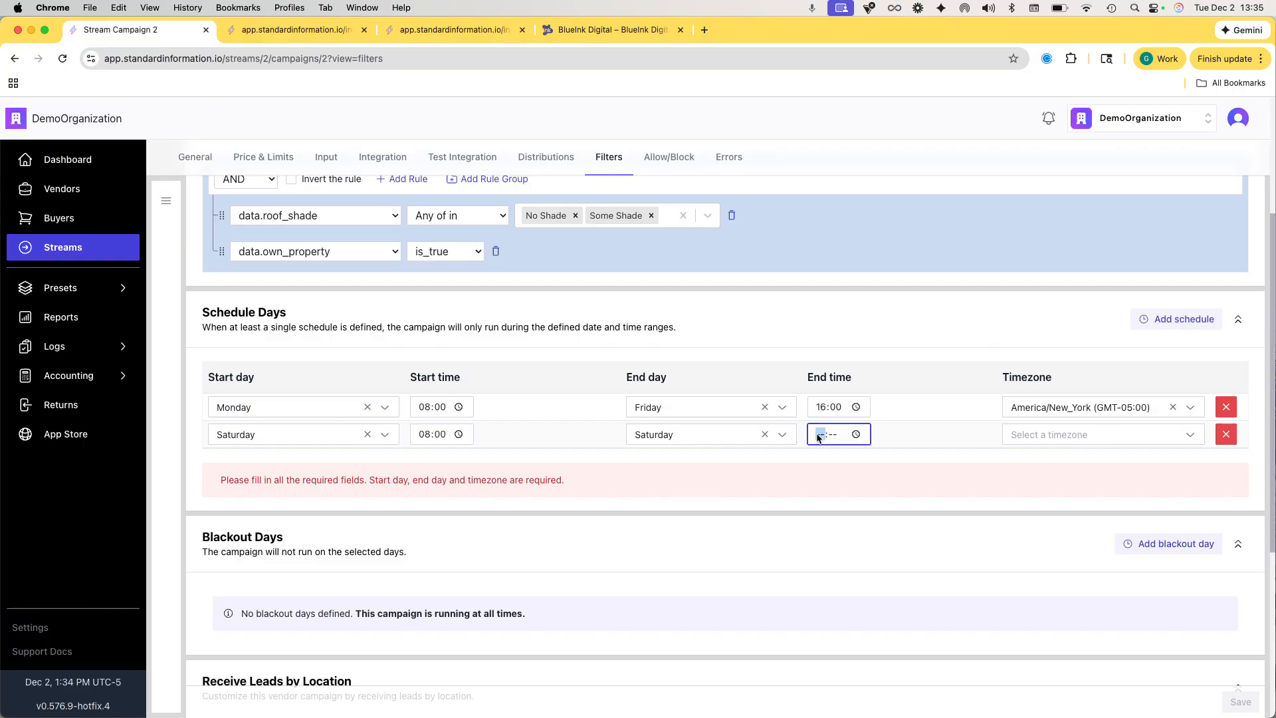
type("1300")
left_click(1050, 434)
type("new")
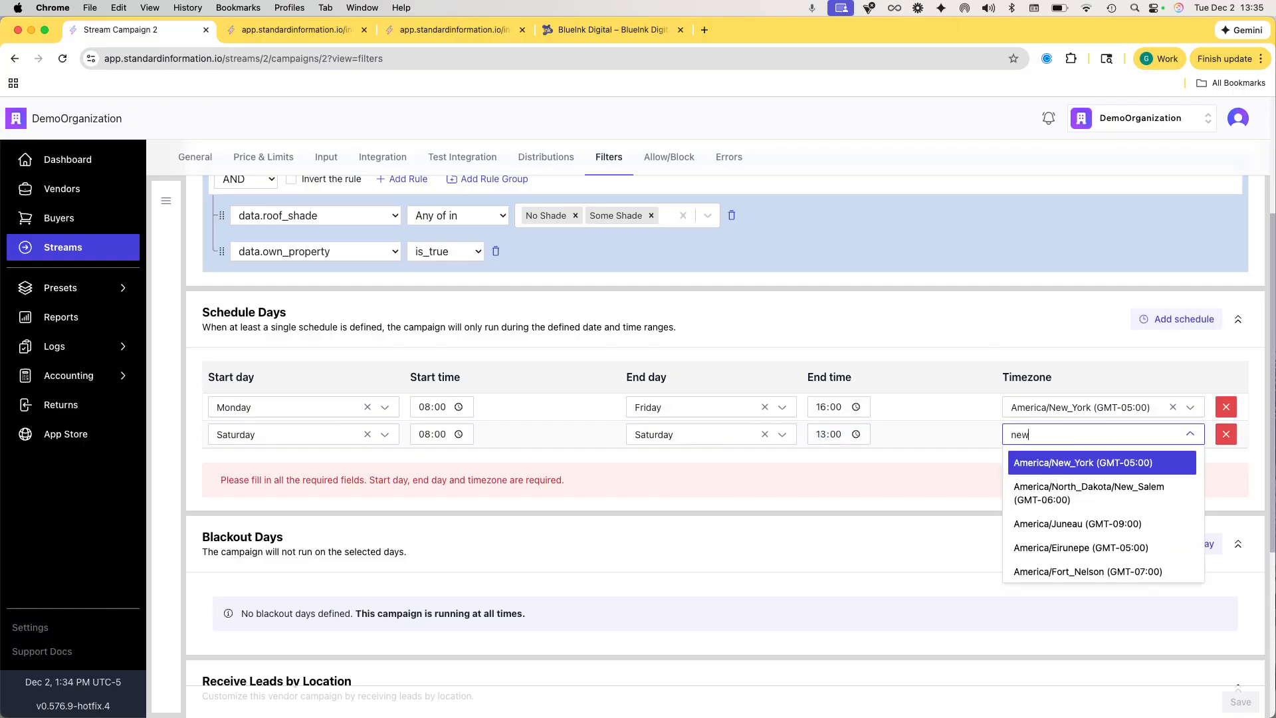
left_click(1053, 466)
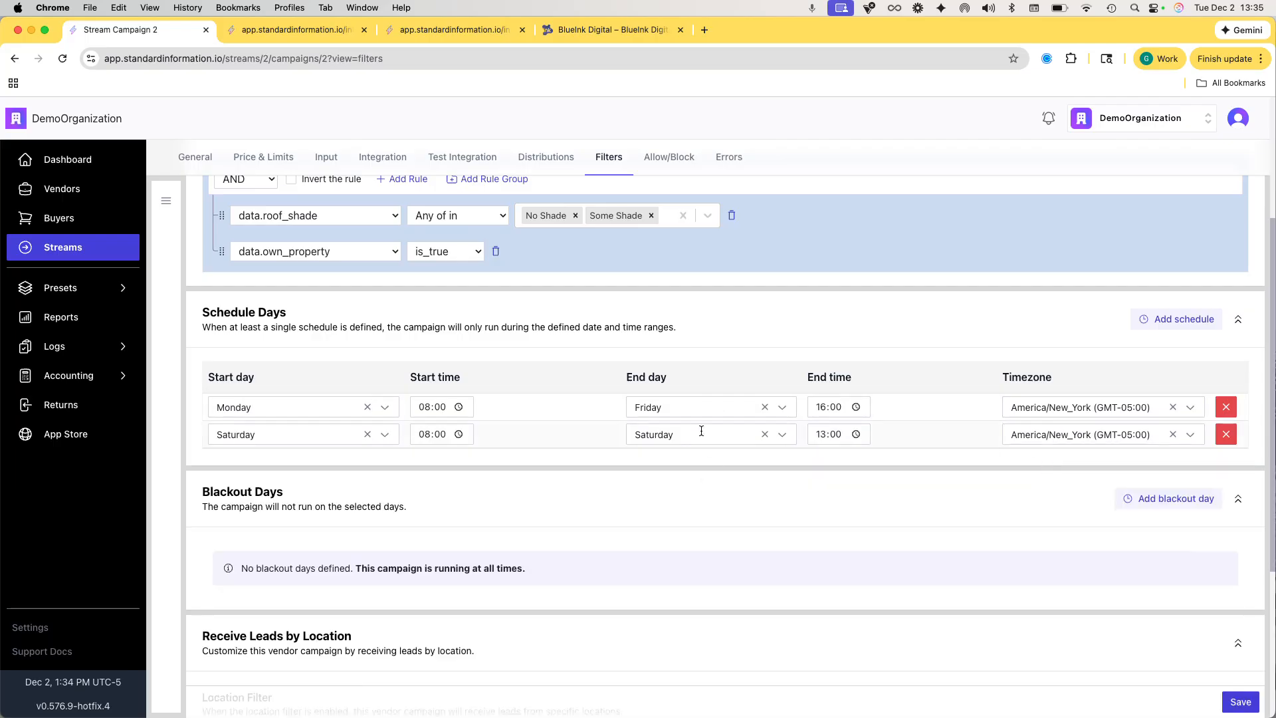
scroll(647, 497, "down", 4)
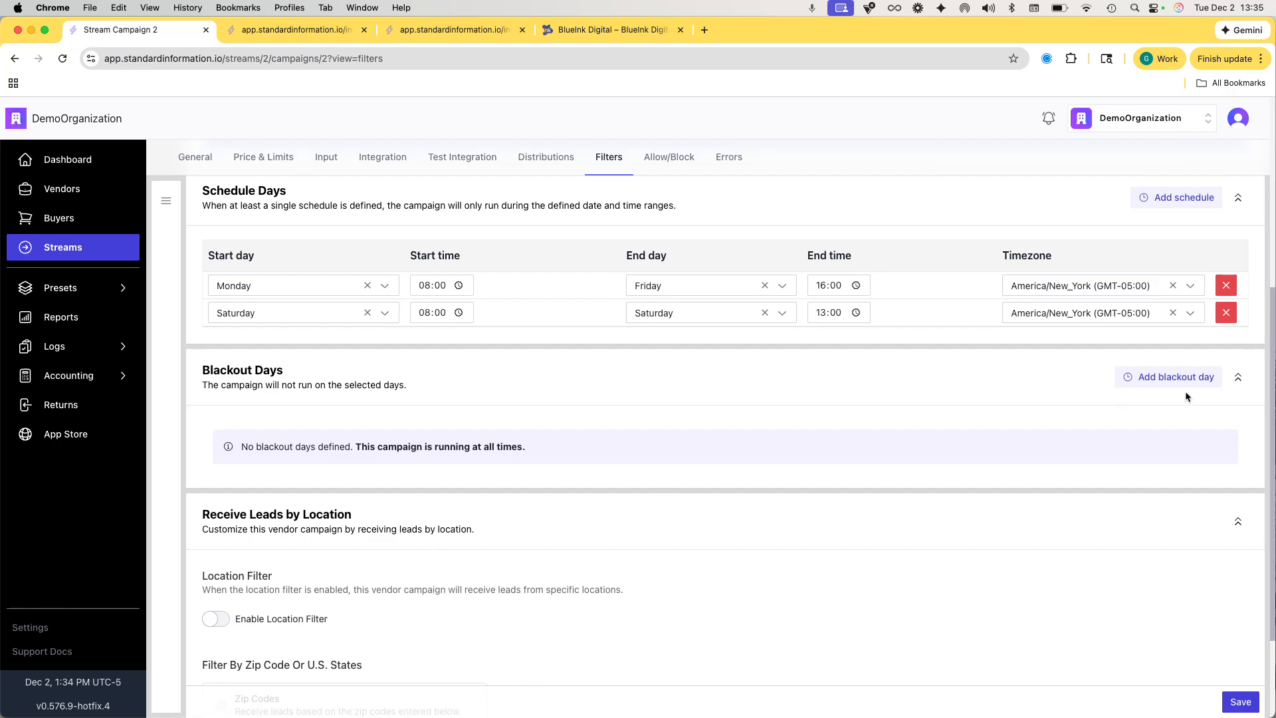
- Add a blackout day on December 25 with the timezone America/New_York to the campaign
left_click(1164, 383)
left_click(473, 466)
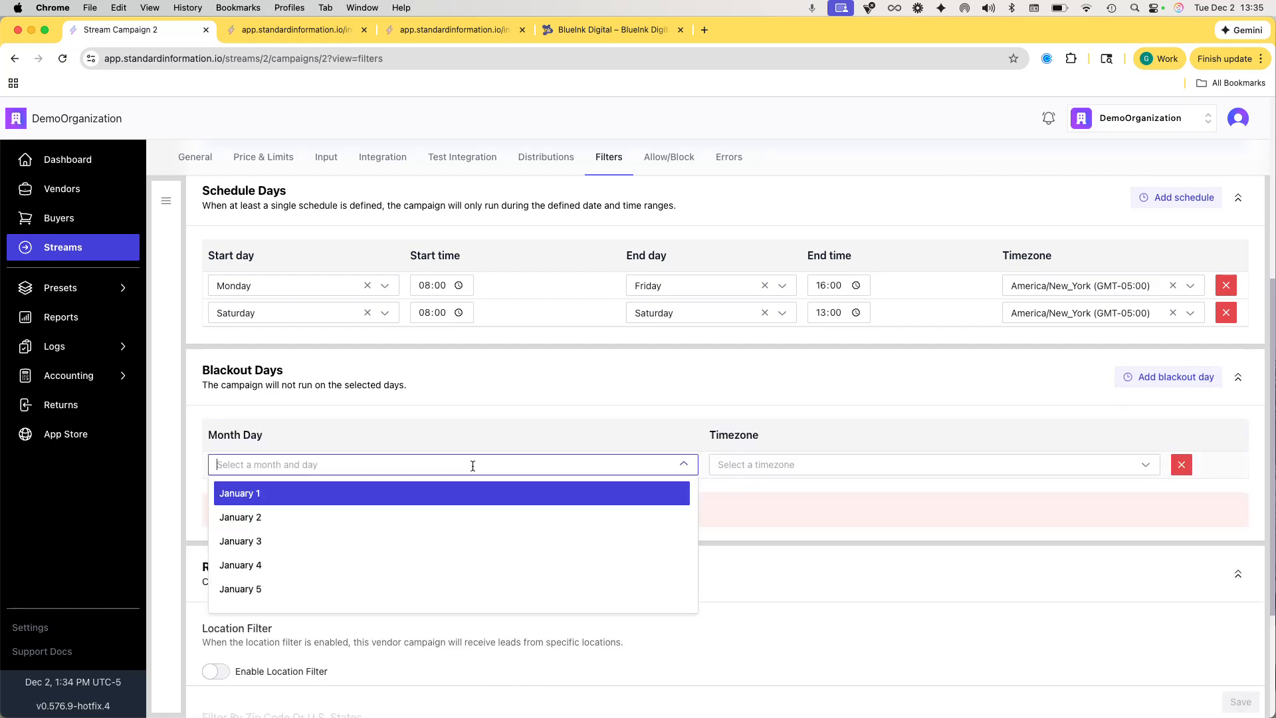
type("de")
scroll(340, 532, "down", 8)
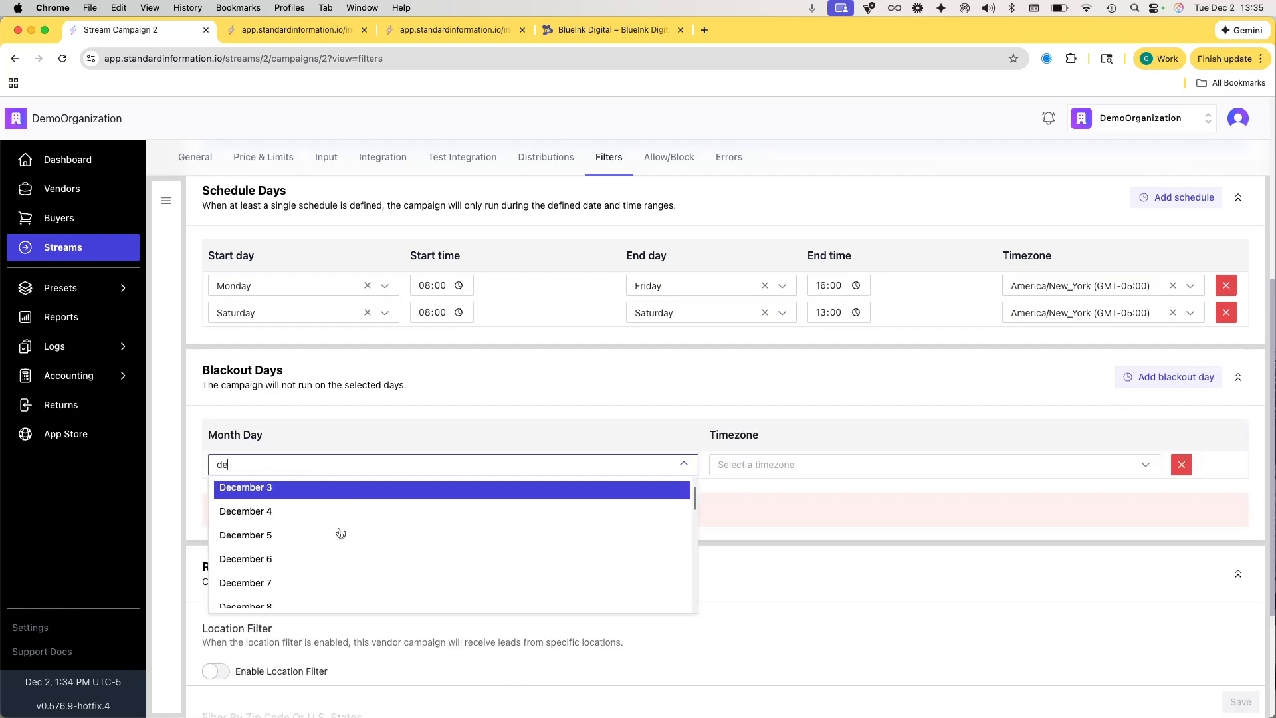
scroll(340, 532, "down", 2)
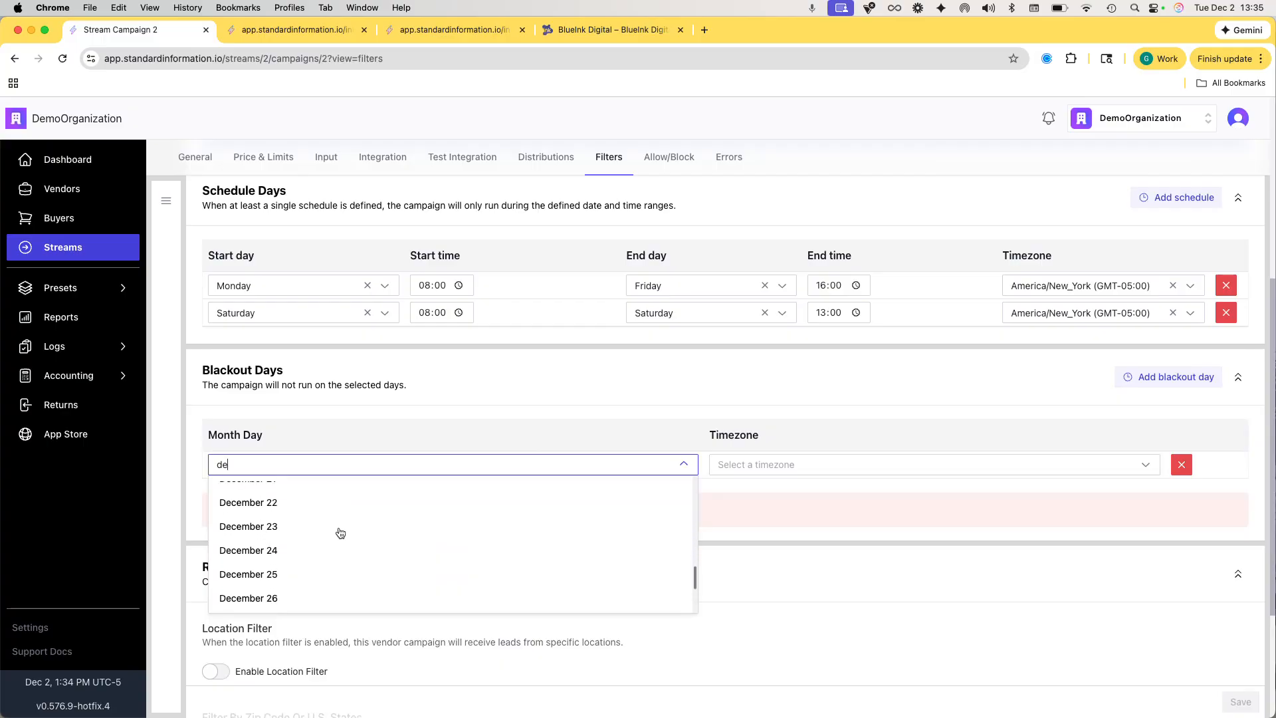
left_click(308, 576)
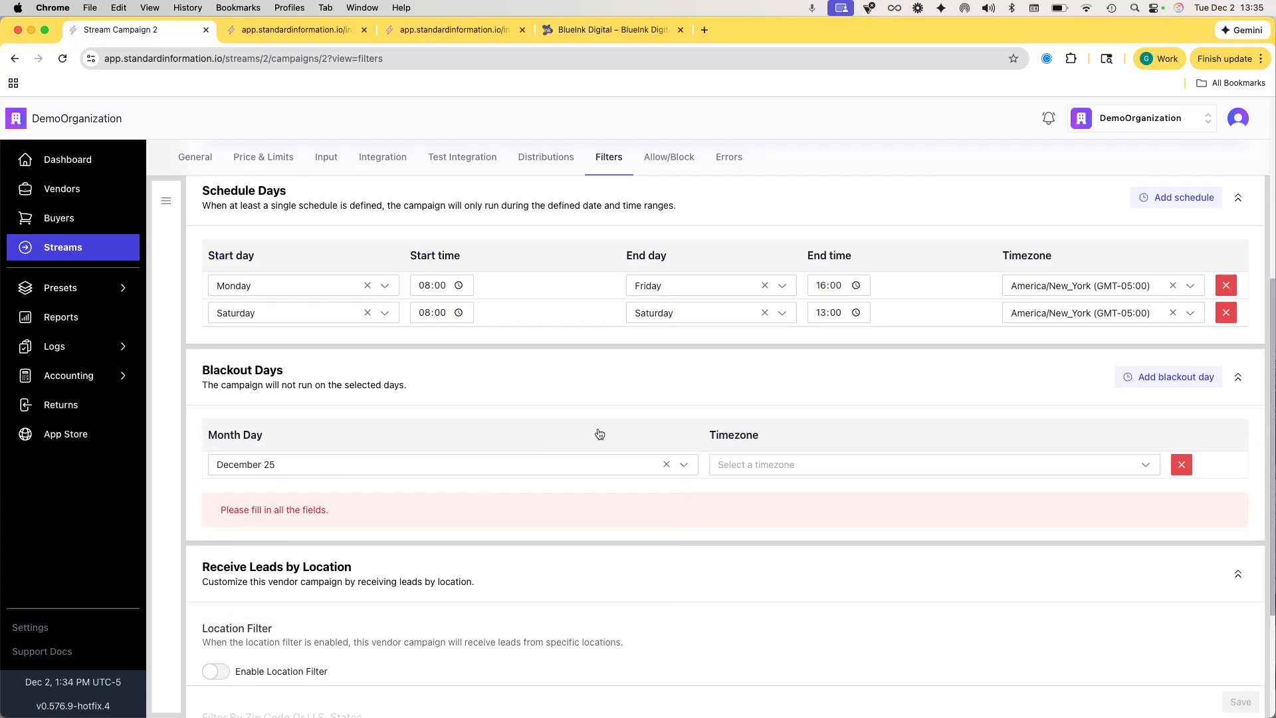
left_click(780, 467)
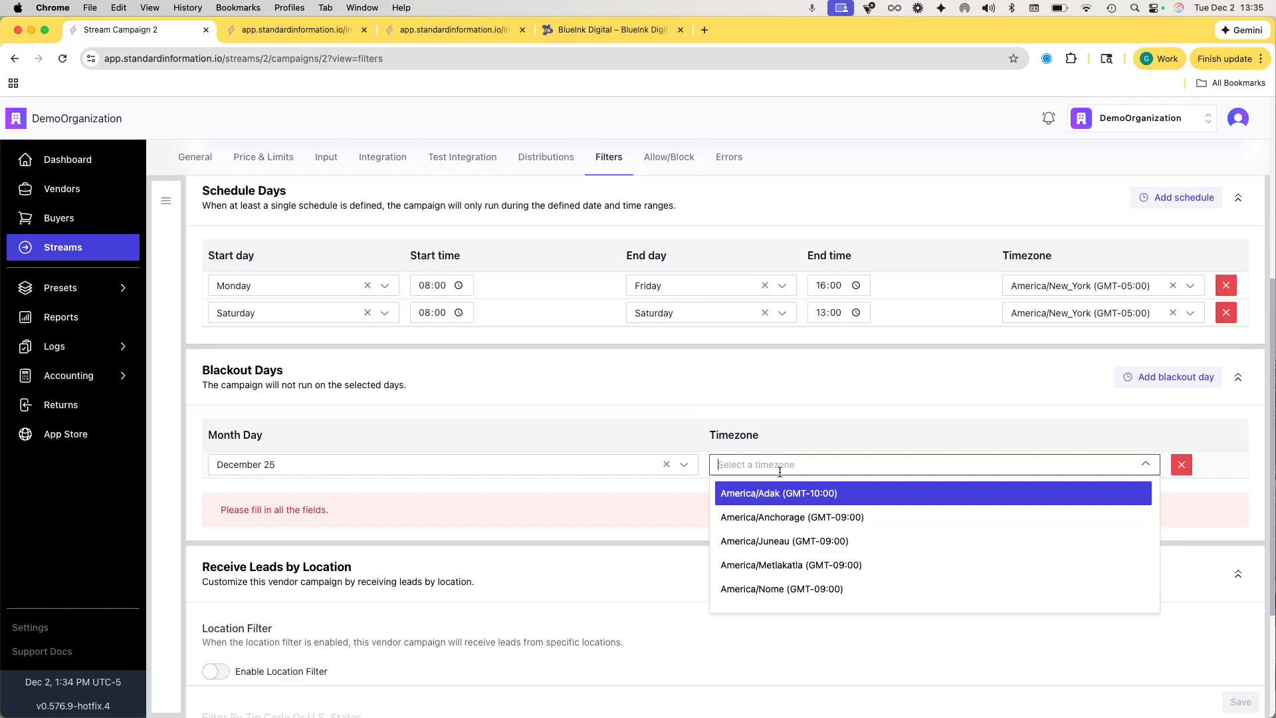
type("new")
left_click(788, 492)
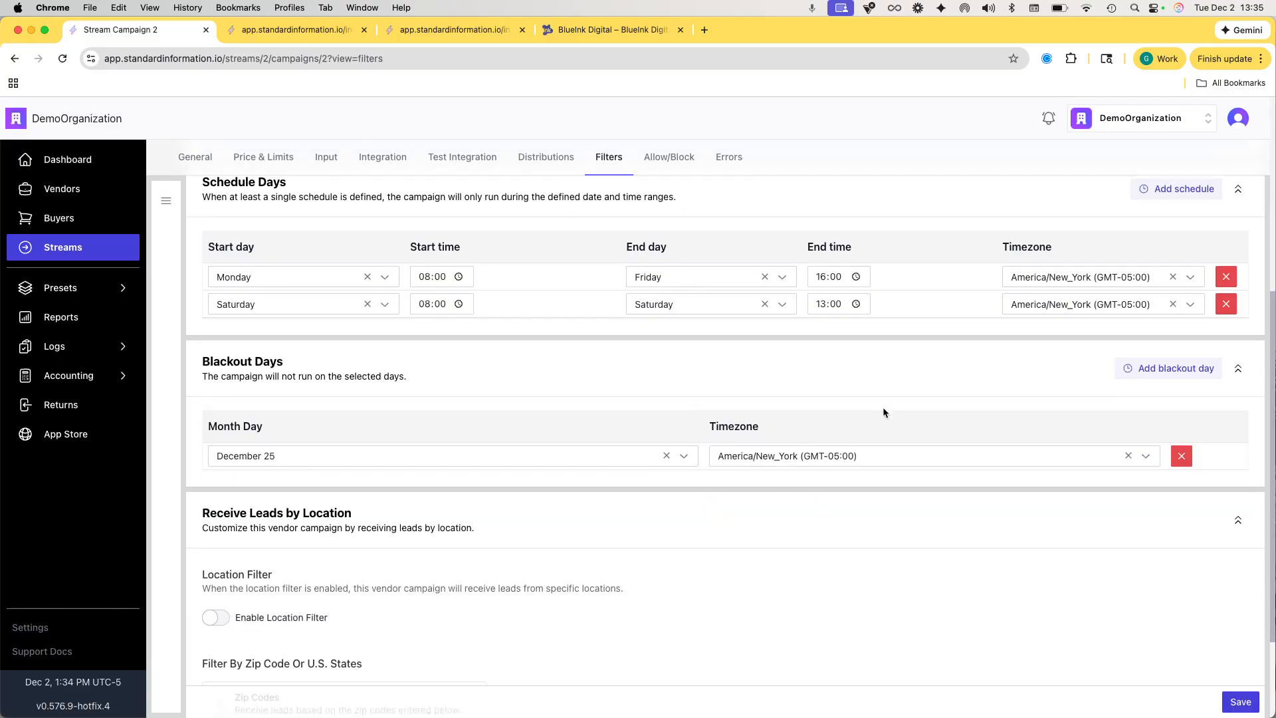
- Enable the location filter for receiving leads and set it to filter by U.S. States
scroll(883, 407, "down", 1)
scroll(883, 410, "down", 4)
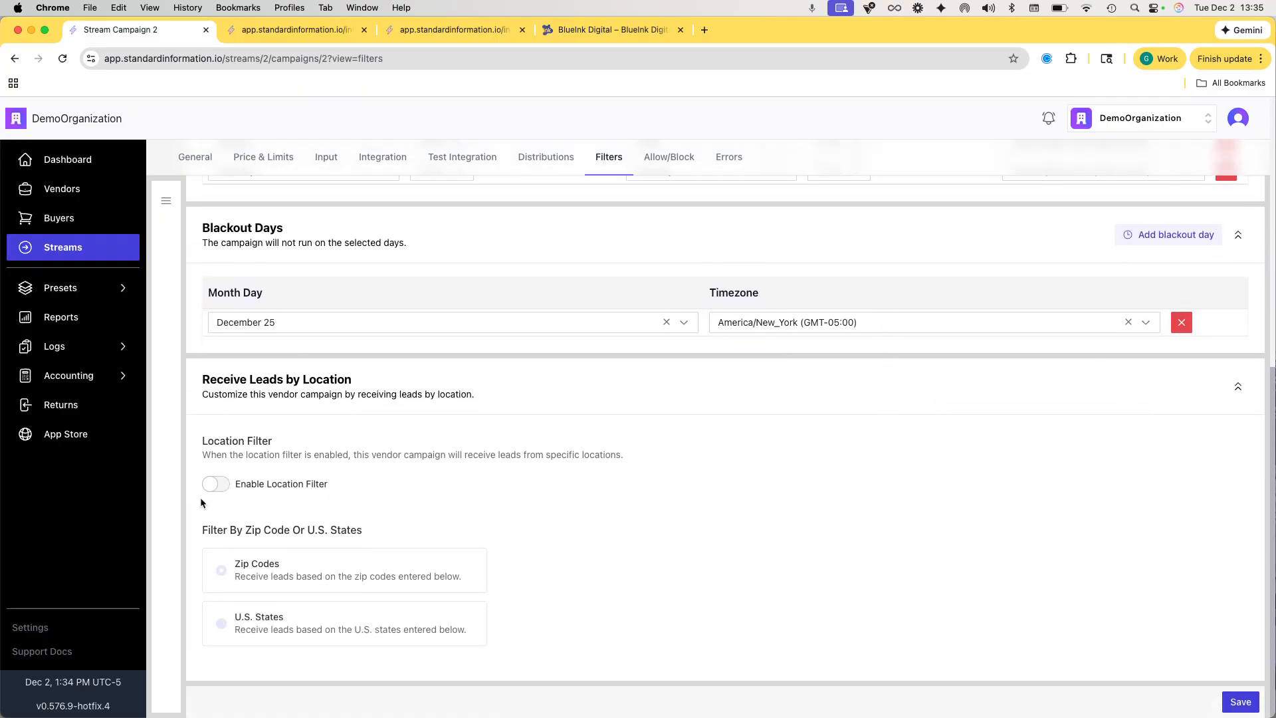
left_click(228, 490)
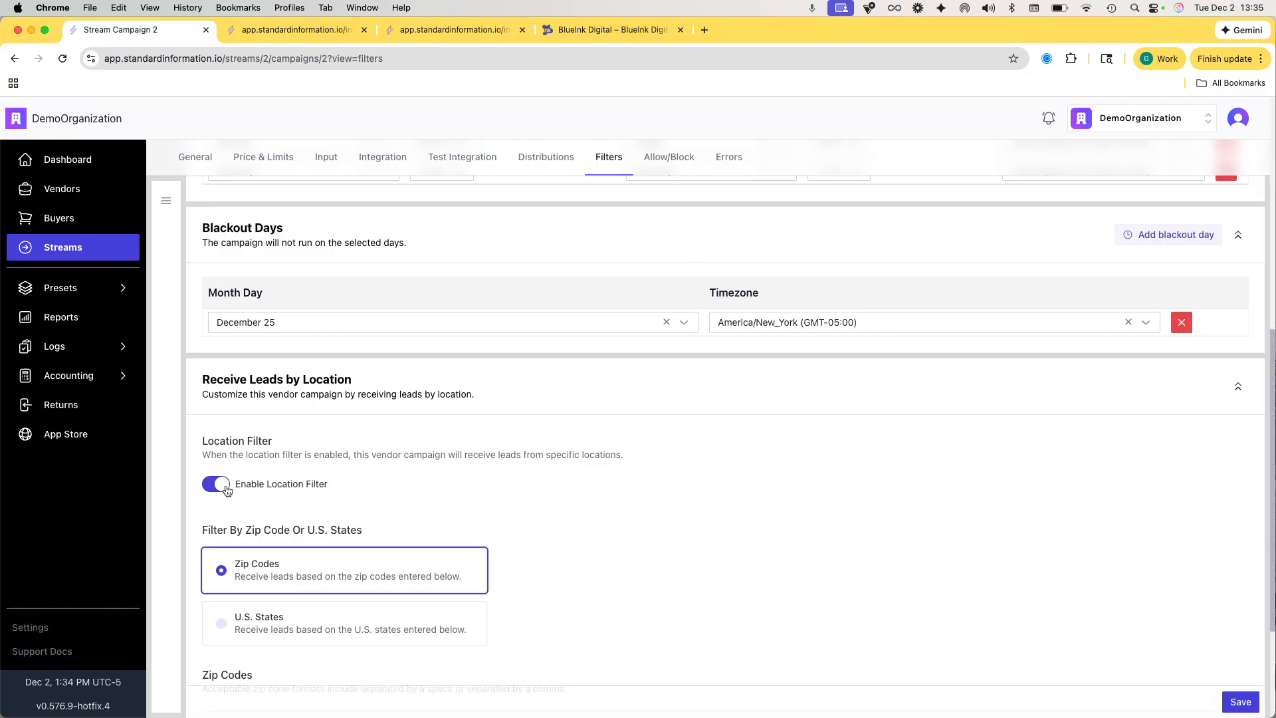
scroll(488, 508, "down", 6)
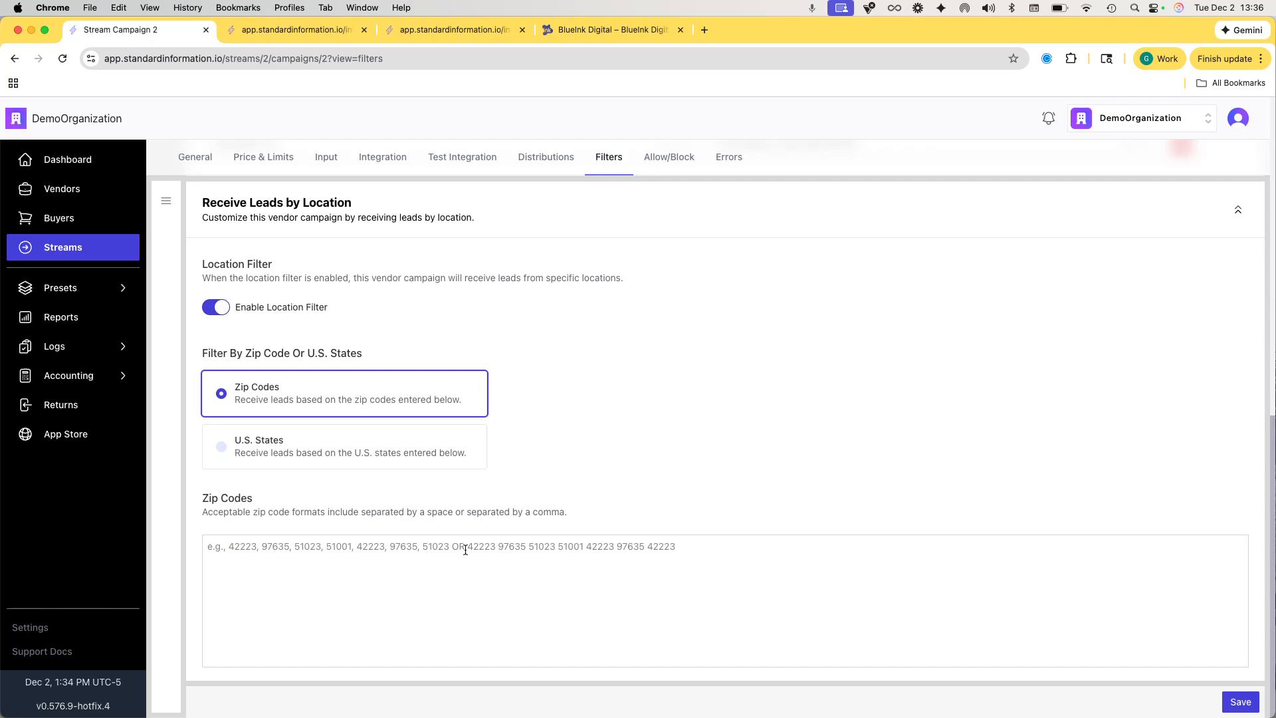
left_click(257, 553)
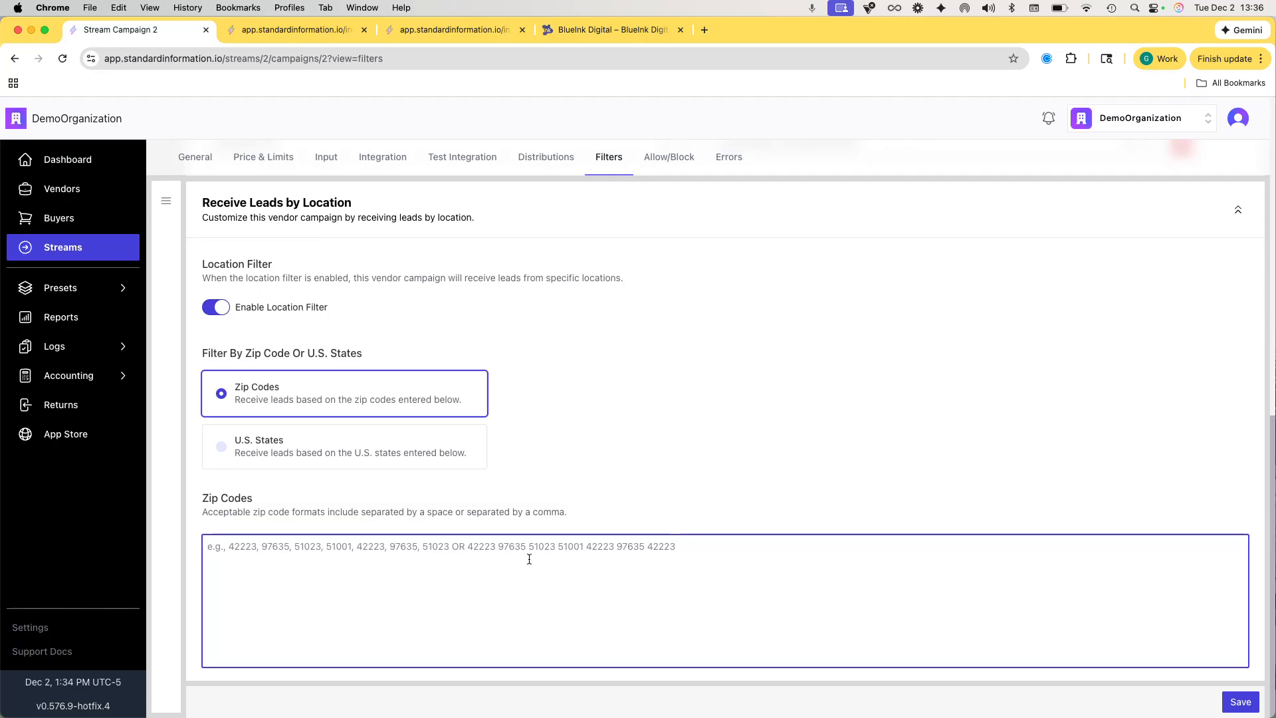
left_click(313, 454)
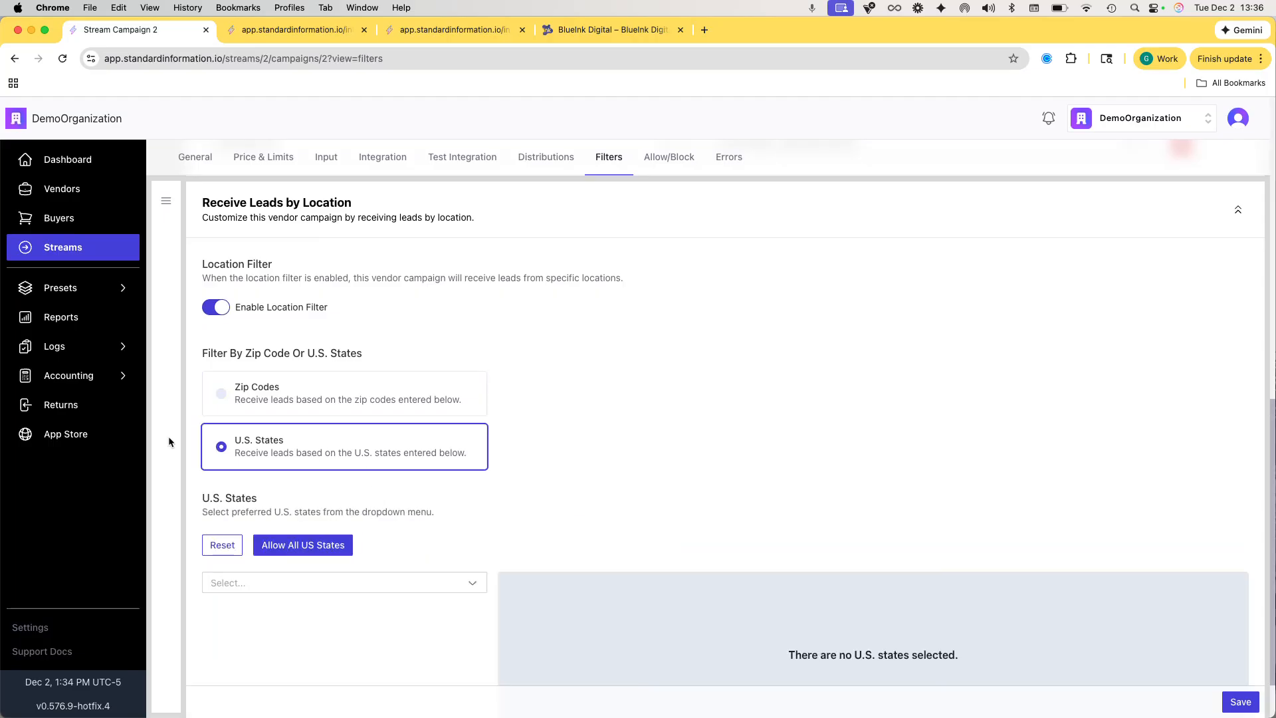
- Select Alaska and Alabama as the U.S. states the campaign accepts pings from
scroll(353, 482, "down", 2)
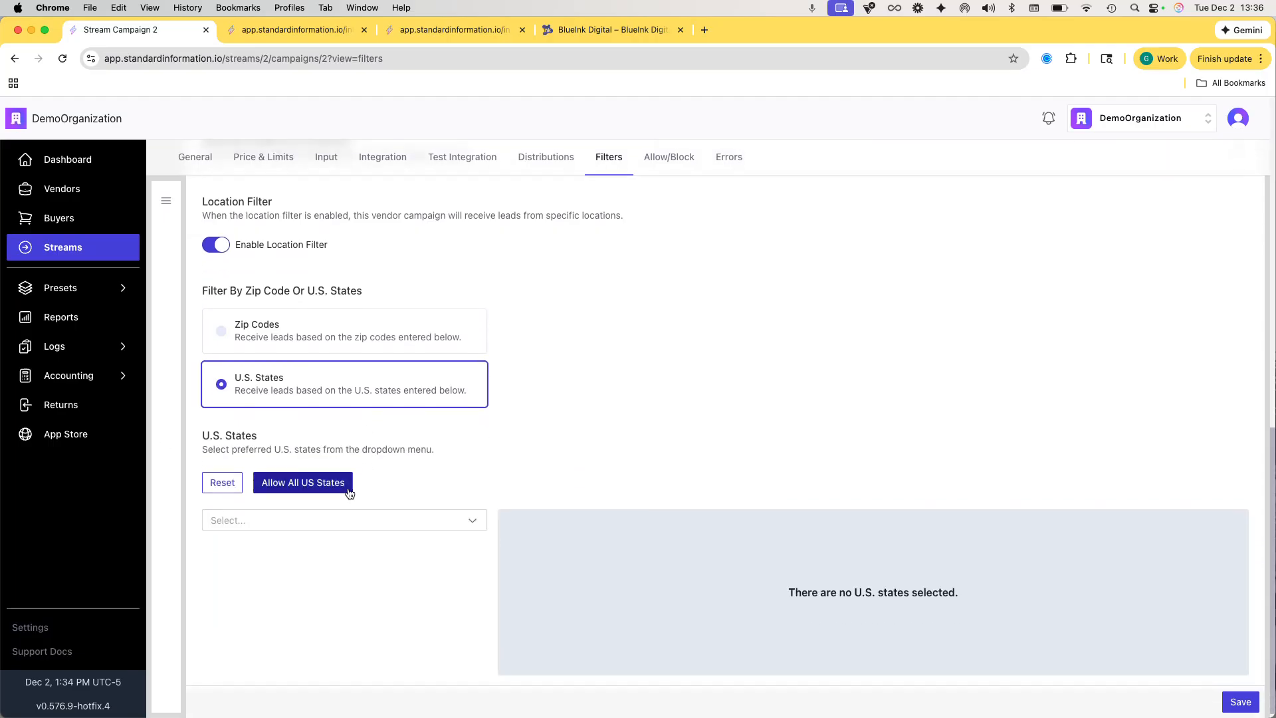
left_click(264, 513)
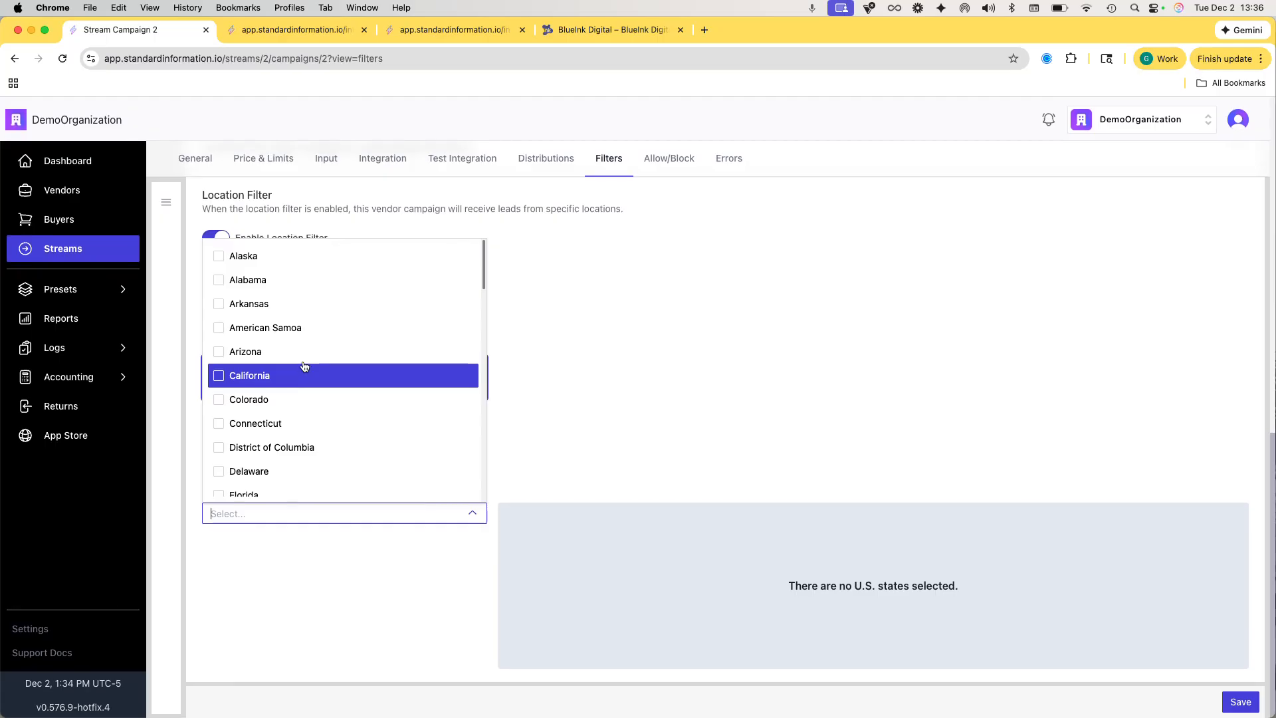
left_click(285, 259)
left_click(283, 295)
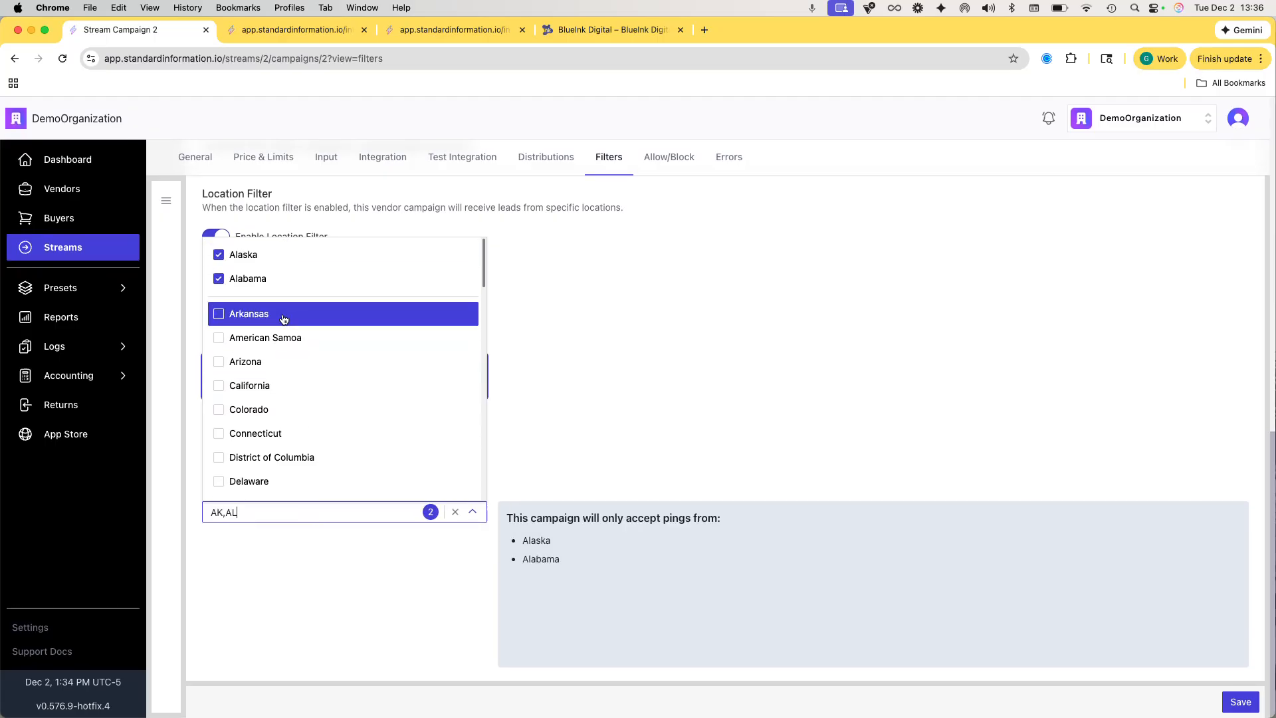
left_click(309, 555)
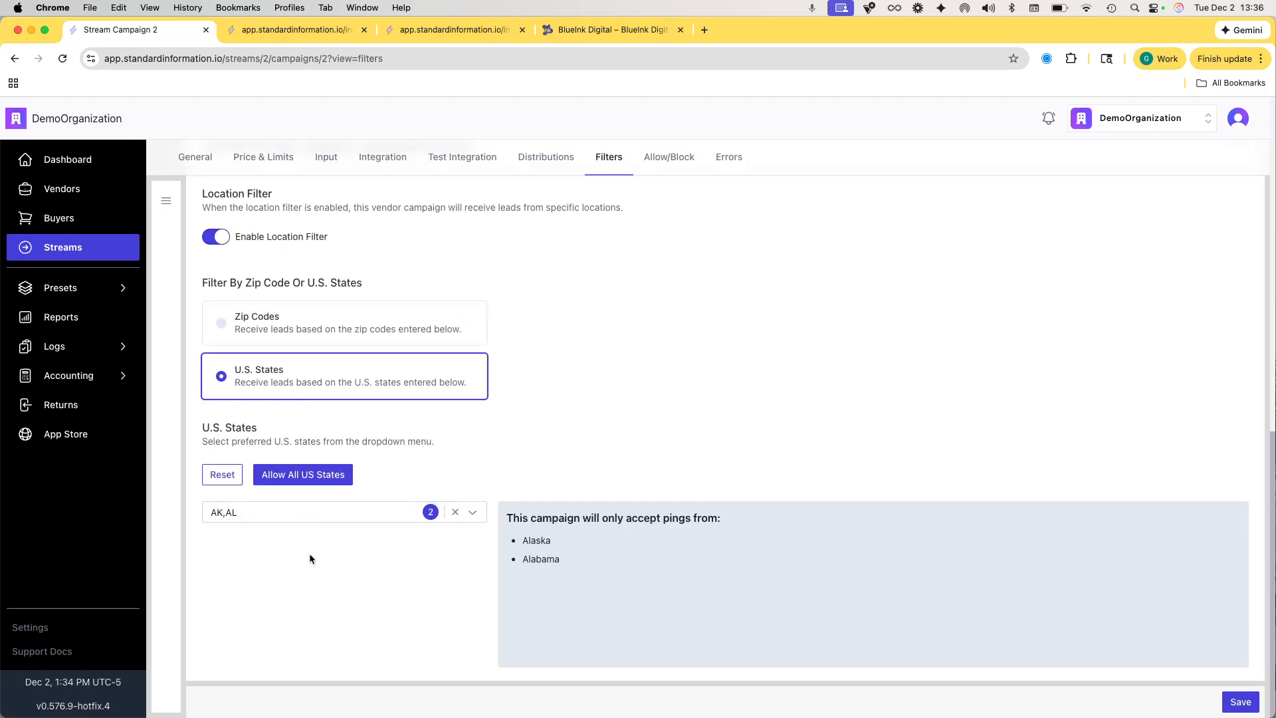
- Clear the selected U.S. states and disable the location filter
left_click(455, 512)
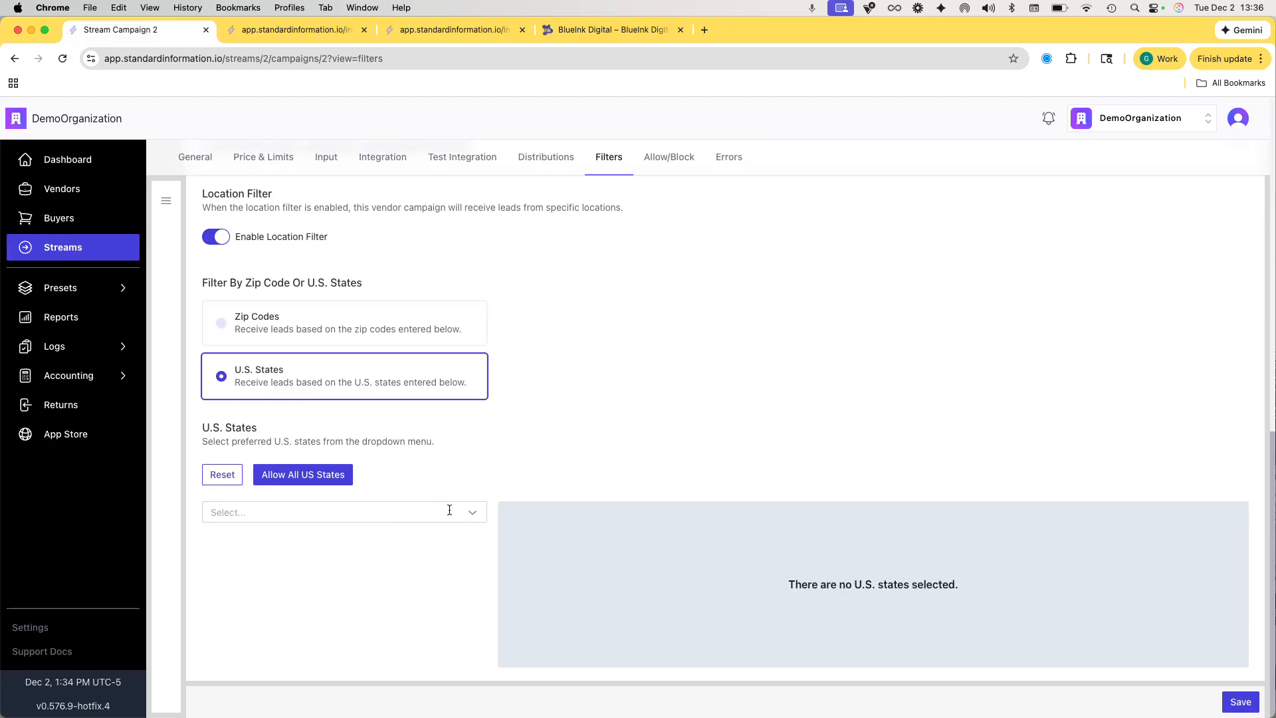
scroll(436, 508, "up", 3)
scroll(436, 511, "up", 1)
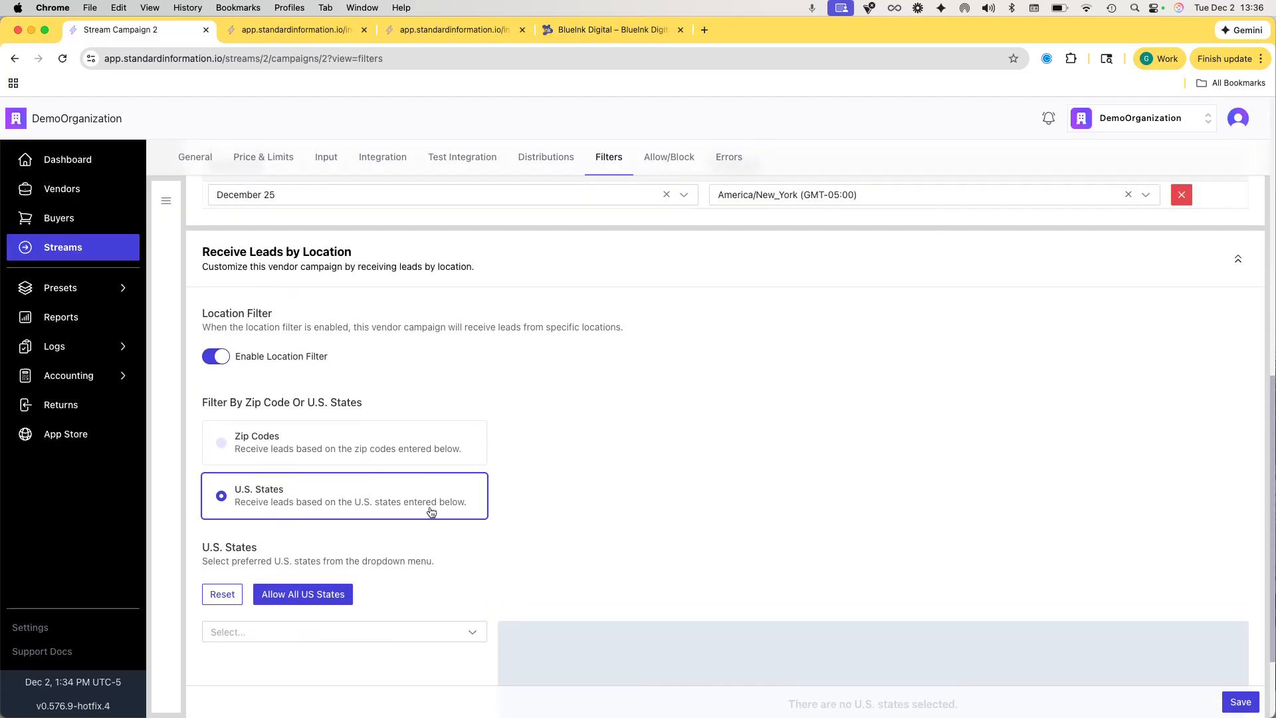
scroll(506, 483, "up", 1)
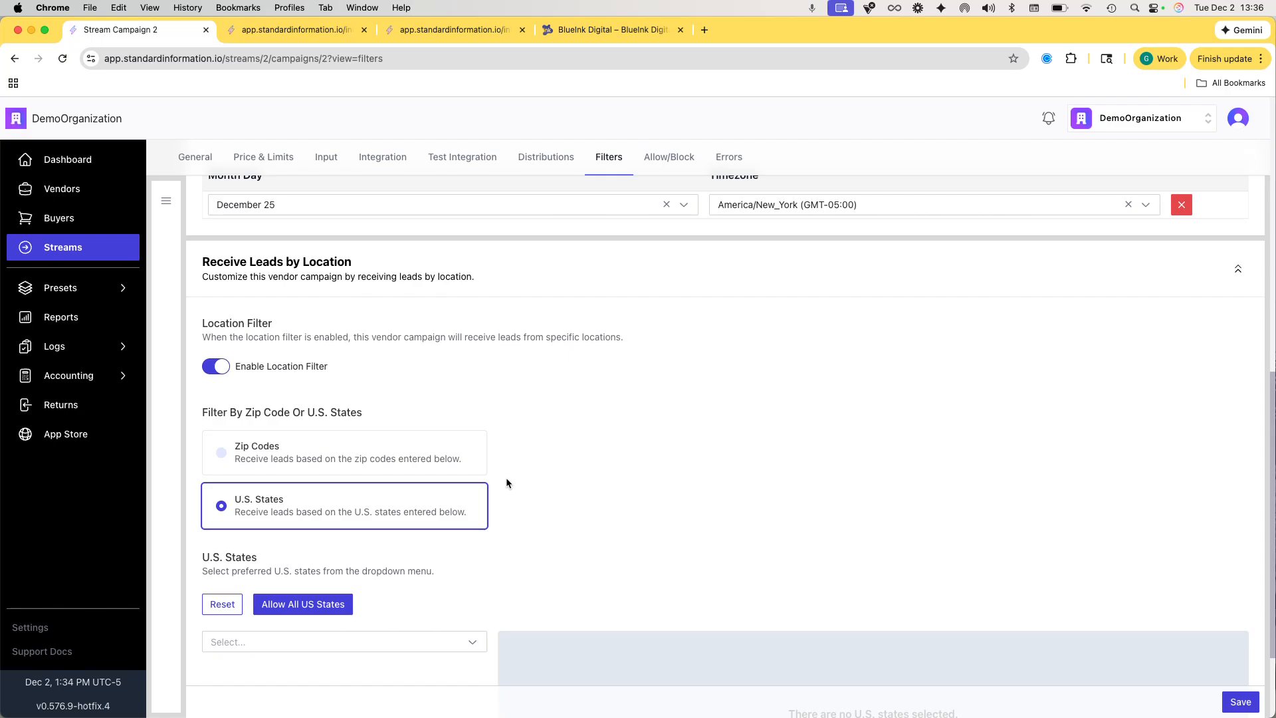
scroll(547, 477, "up", 1)
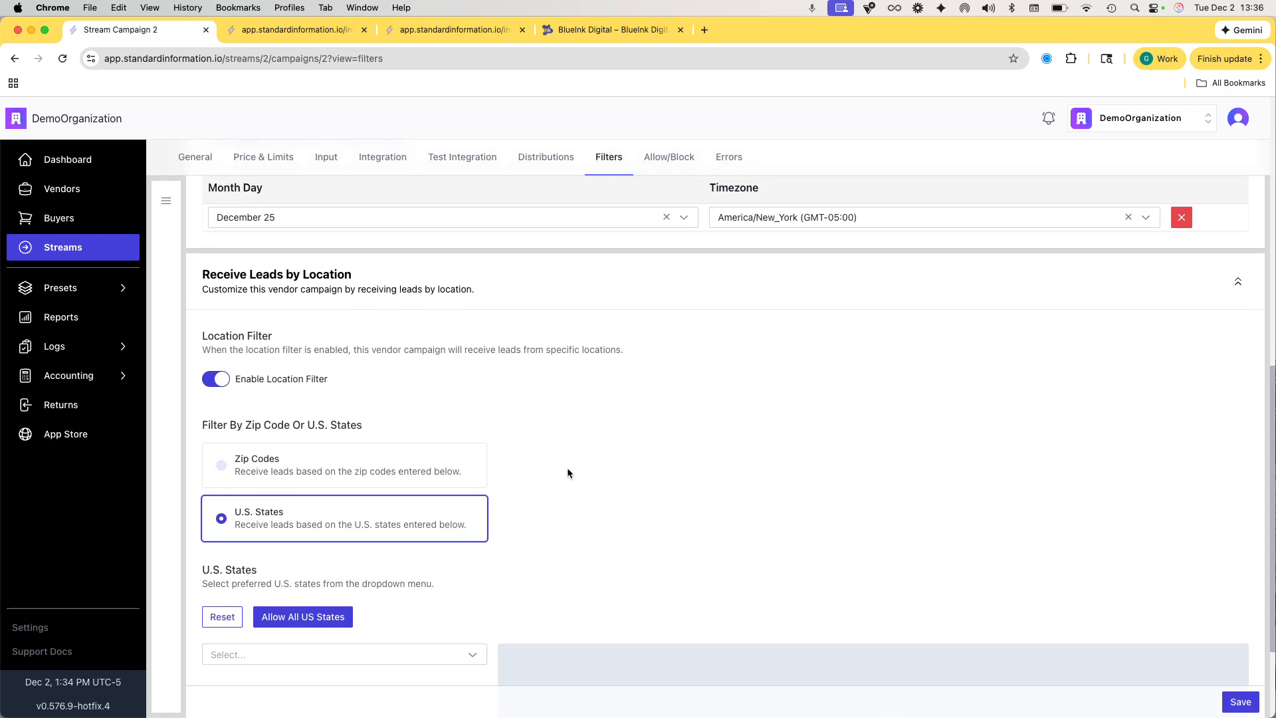
scroll(568, 472, "down", 1)
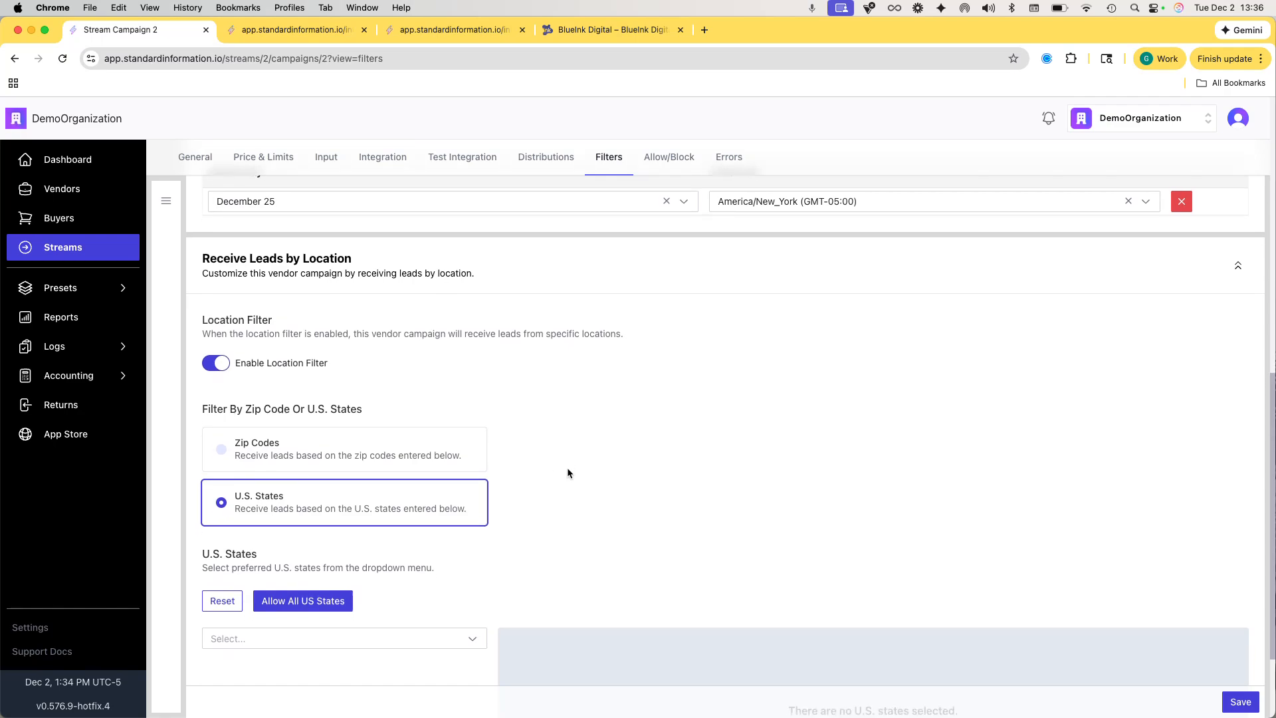
left_click(213, 360)
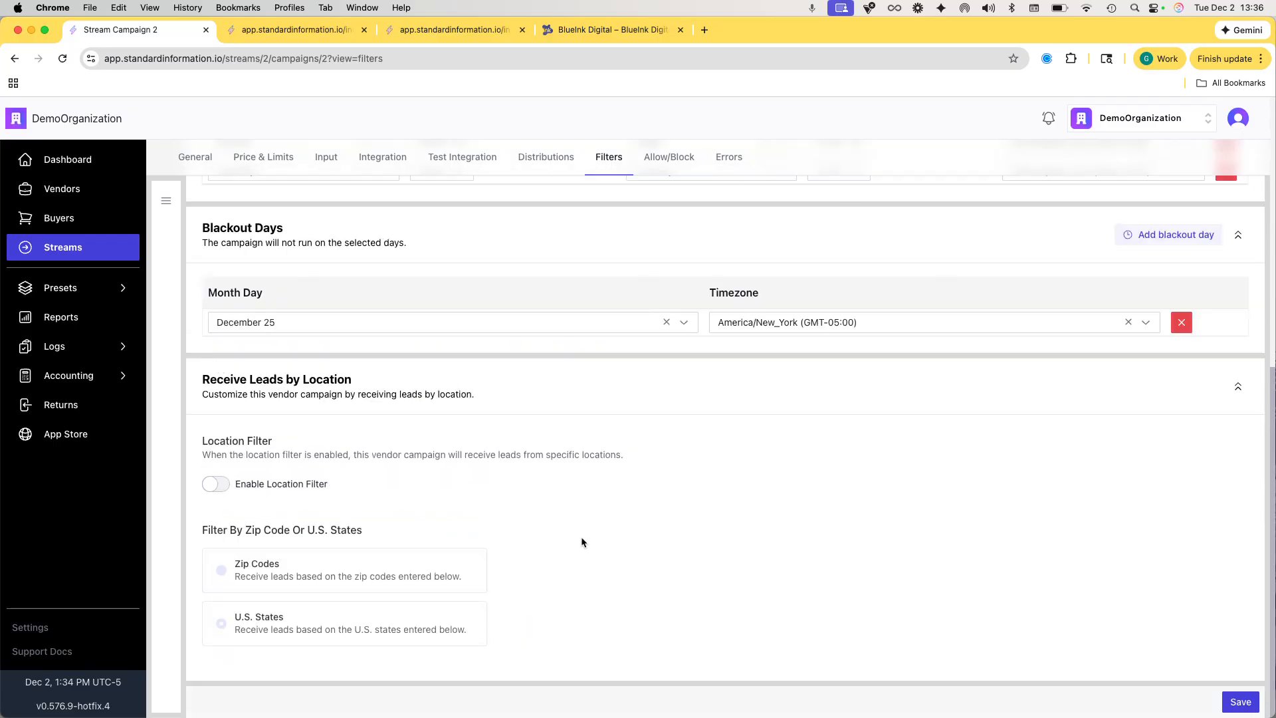
- Save the campaign's unsaved filter, schedule and blackout day changes
scroll(581, 536, "up", 10)
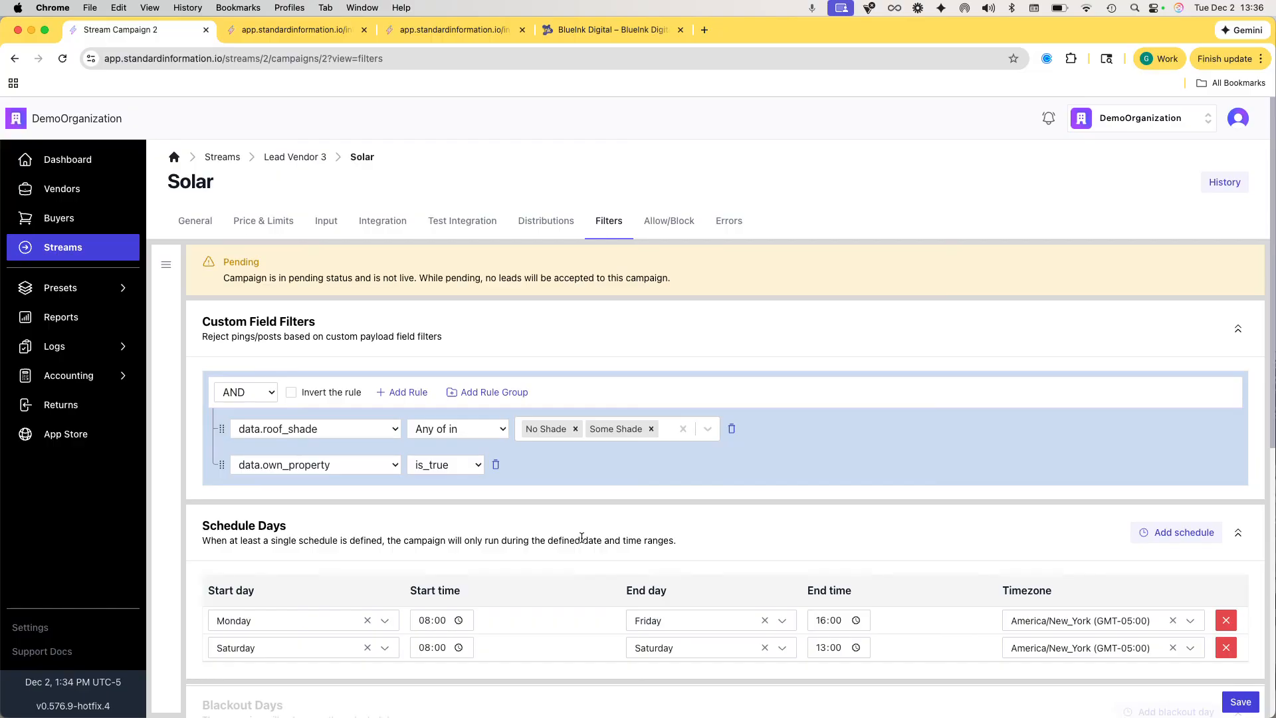
left_click(665, 225)
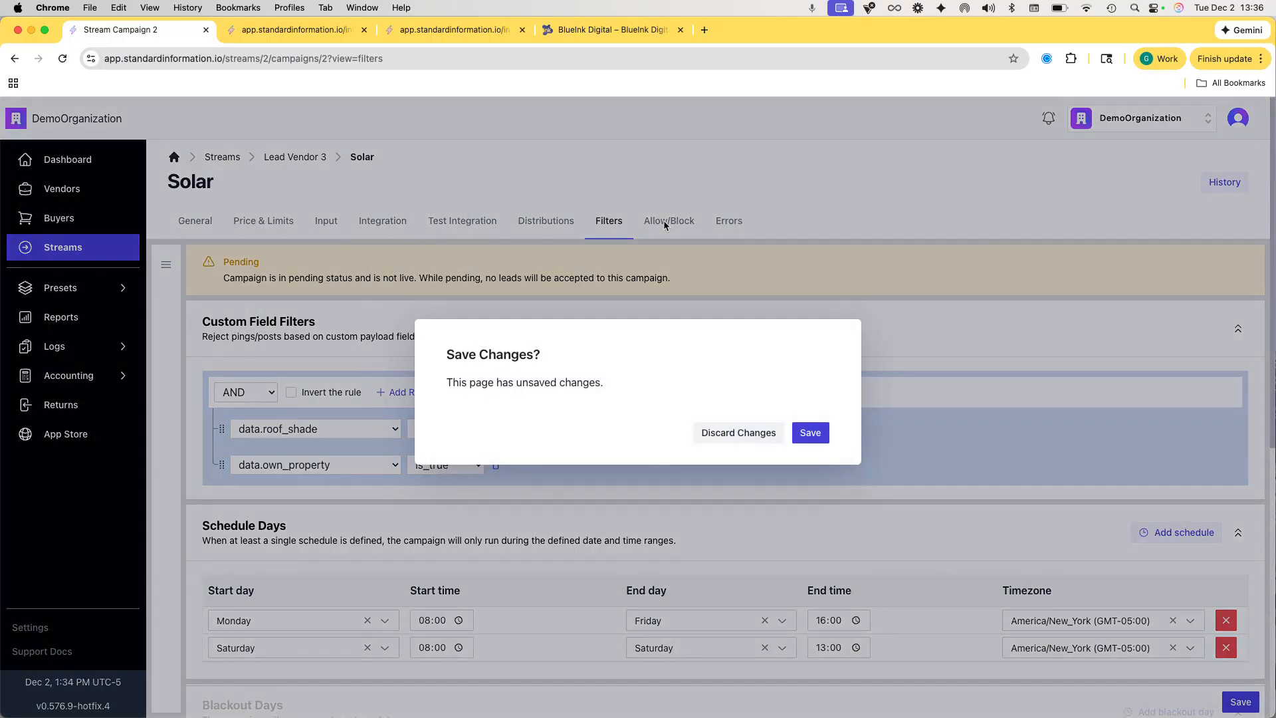
left_click(808, 433)
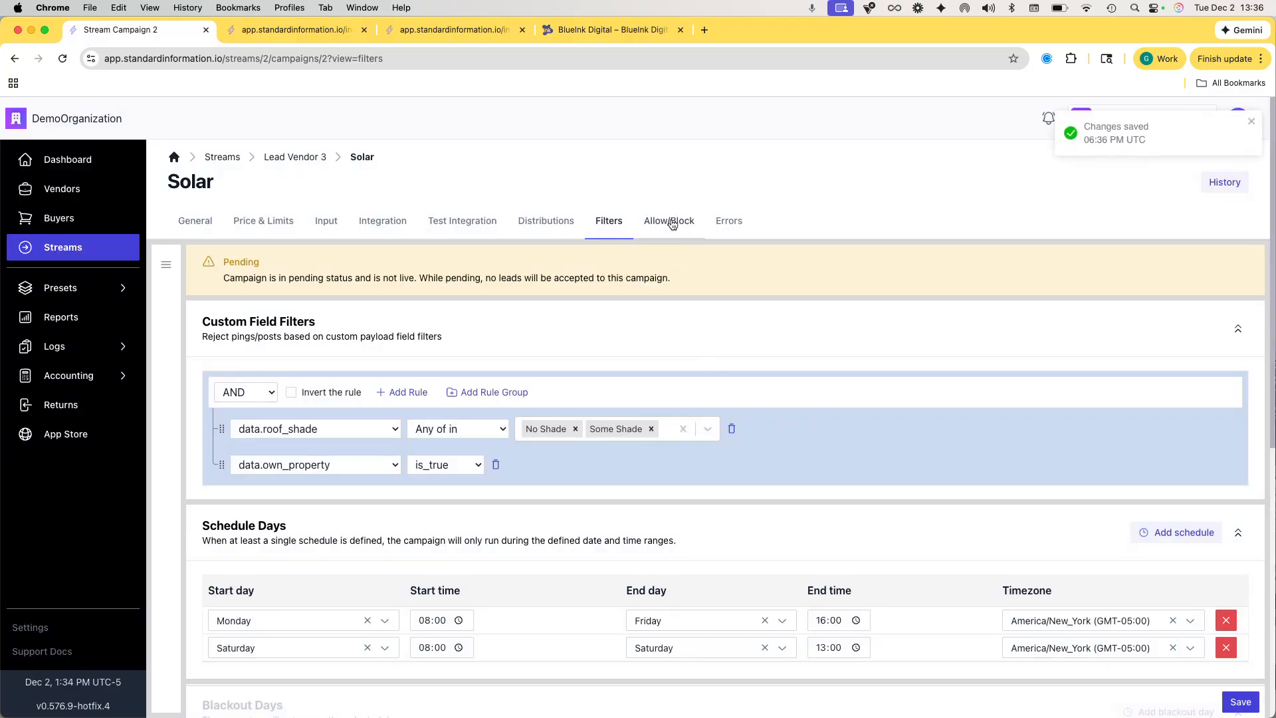
- Examine the campaign's Allow/Block settings, covering the SourceID, SubID and landing page URL block lists
left_click(671, 223)
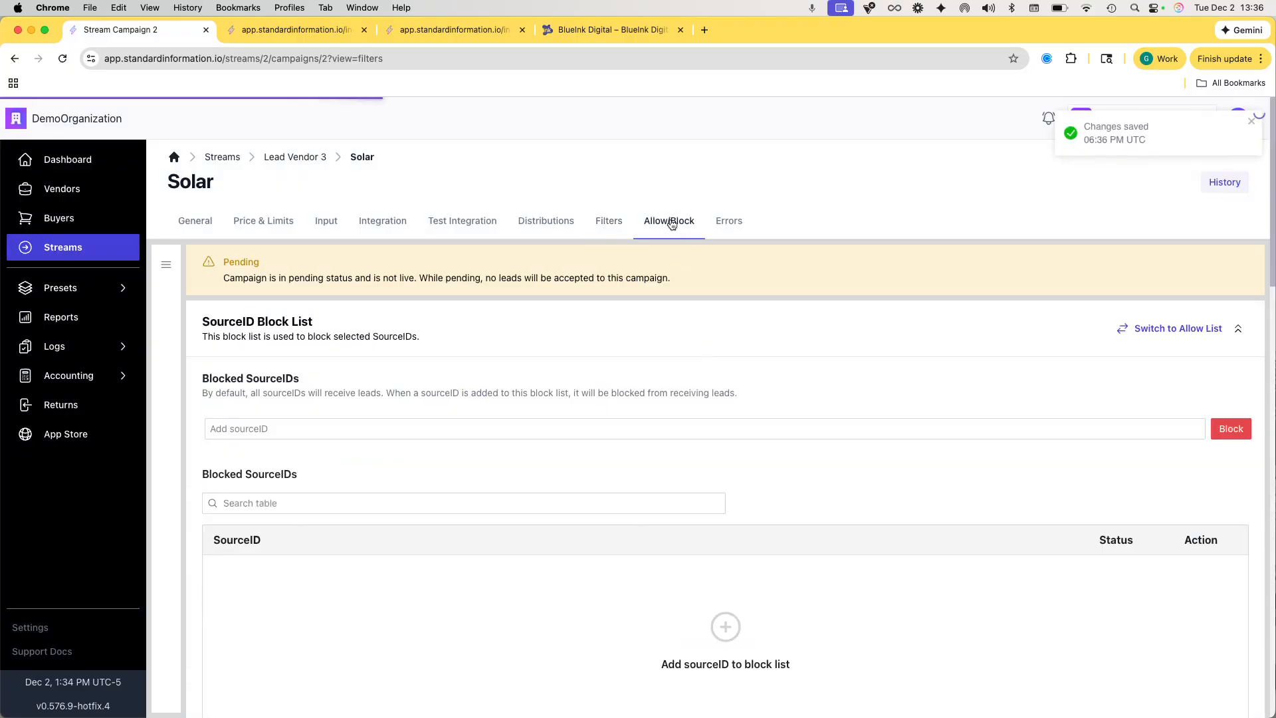
scroll(587, 382, "down", 1)
scroll(587, 382, "up", 1)
scroll(690, 381, "down", 1)
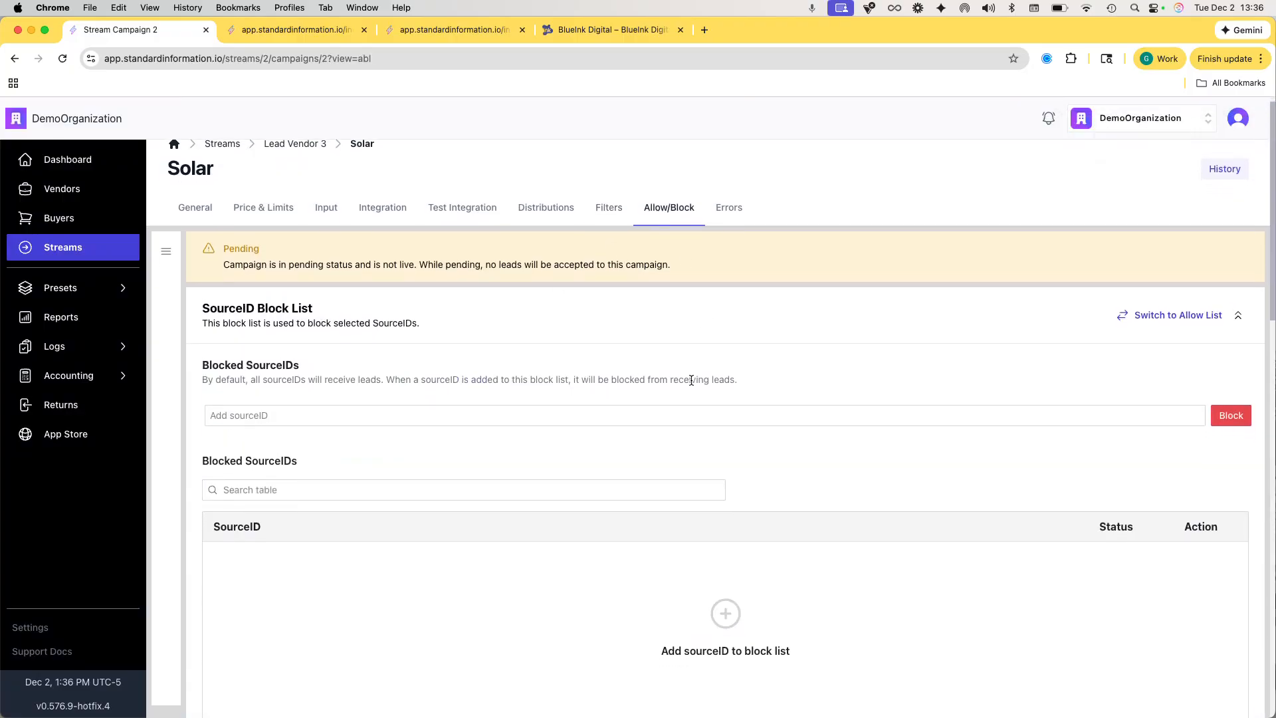
scroll(691, 380, "down", 1)
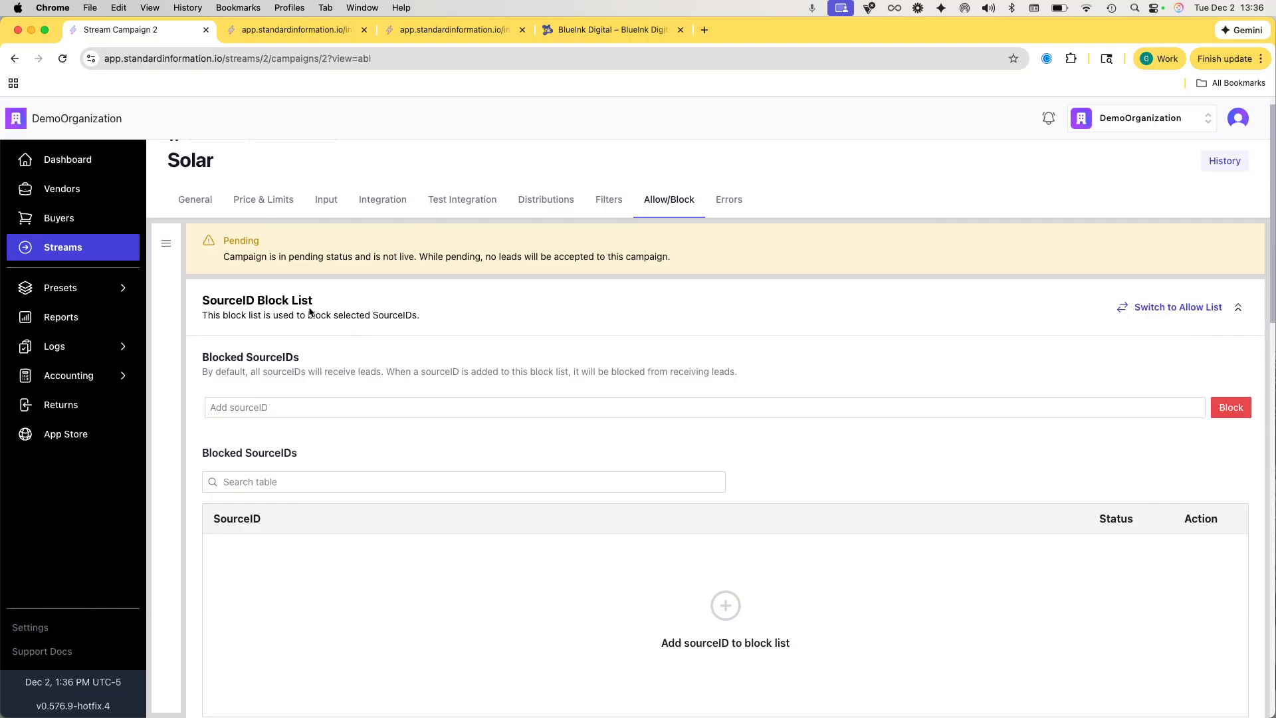
scroll(398, 315, "down", 1)
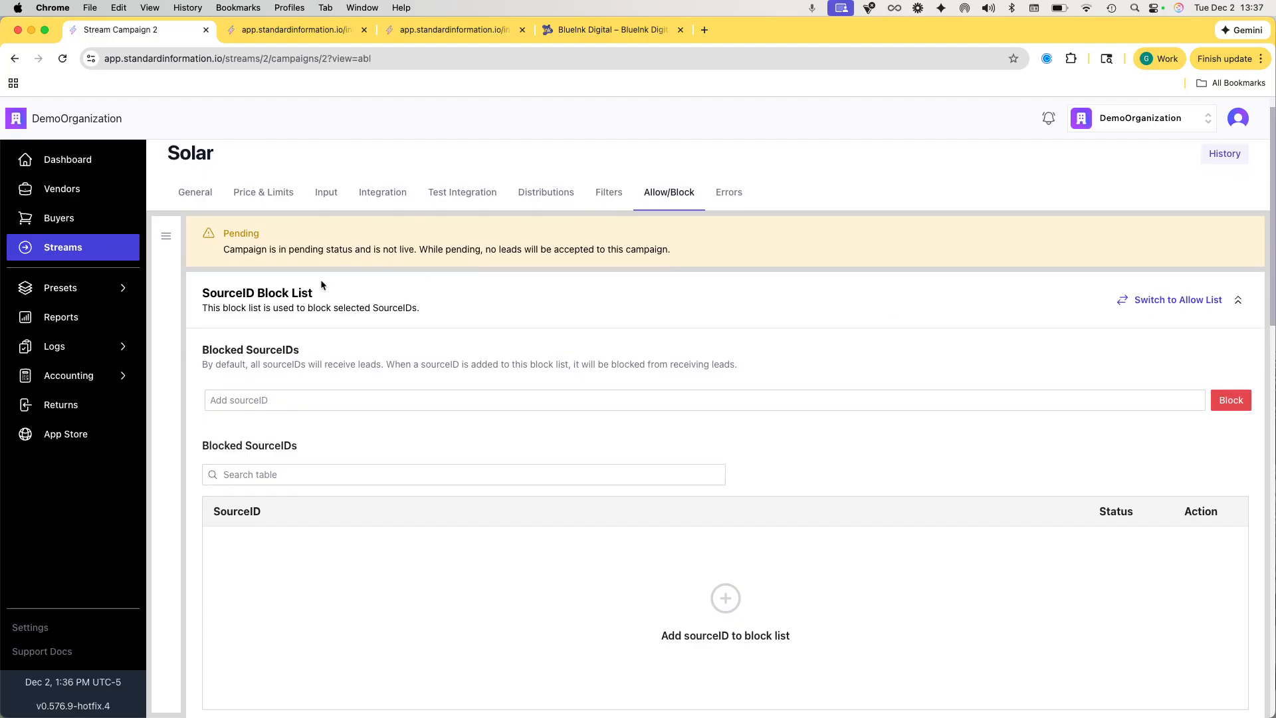
scroll(569, 367, "down", 5)
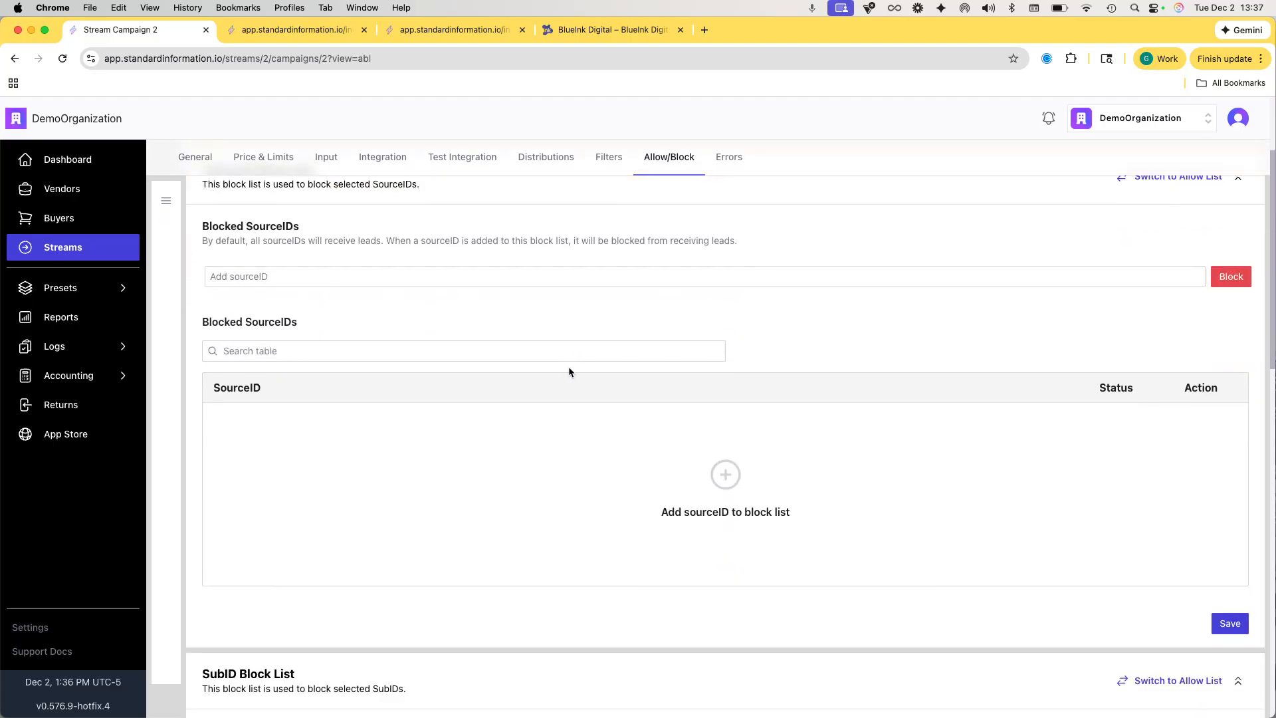
scroll(569, 371, "up", 3)
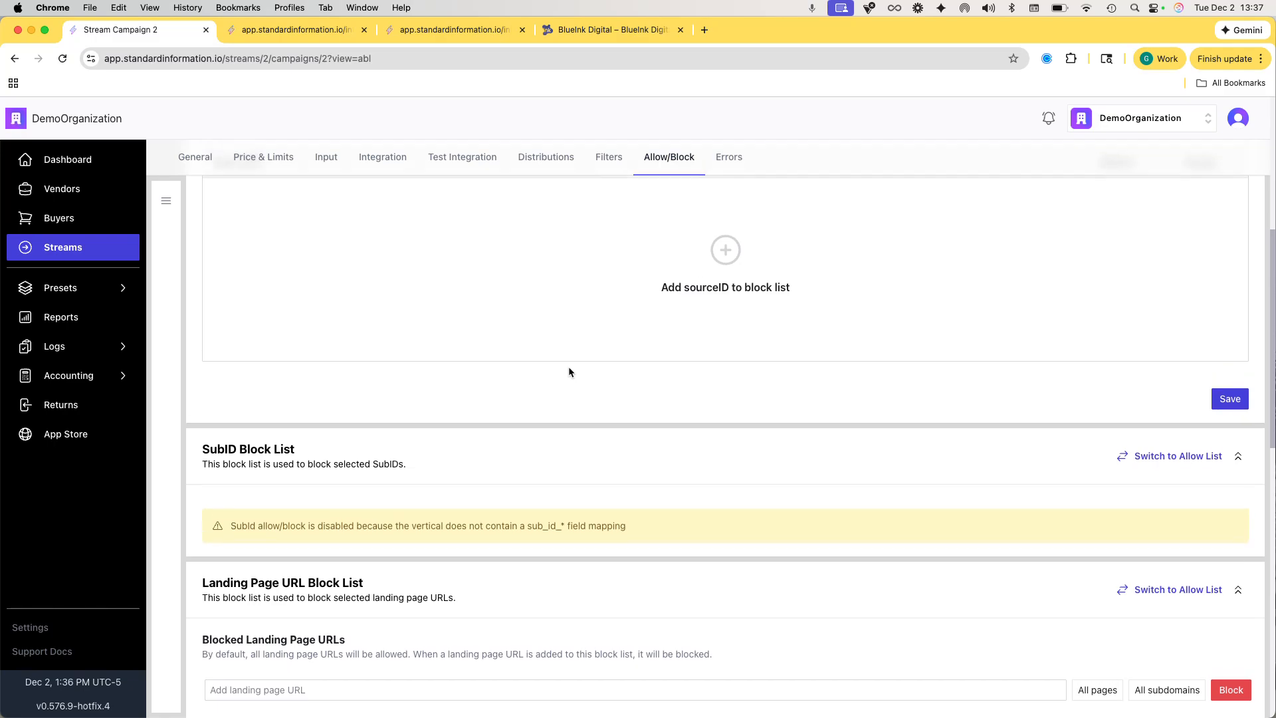
scroll(516, 339, "up", 3)
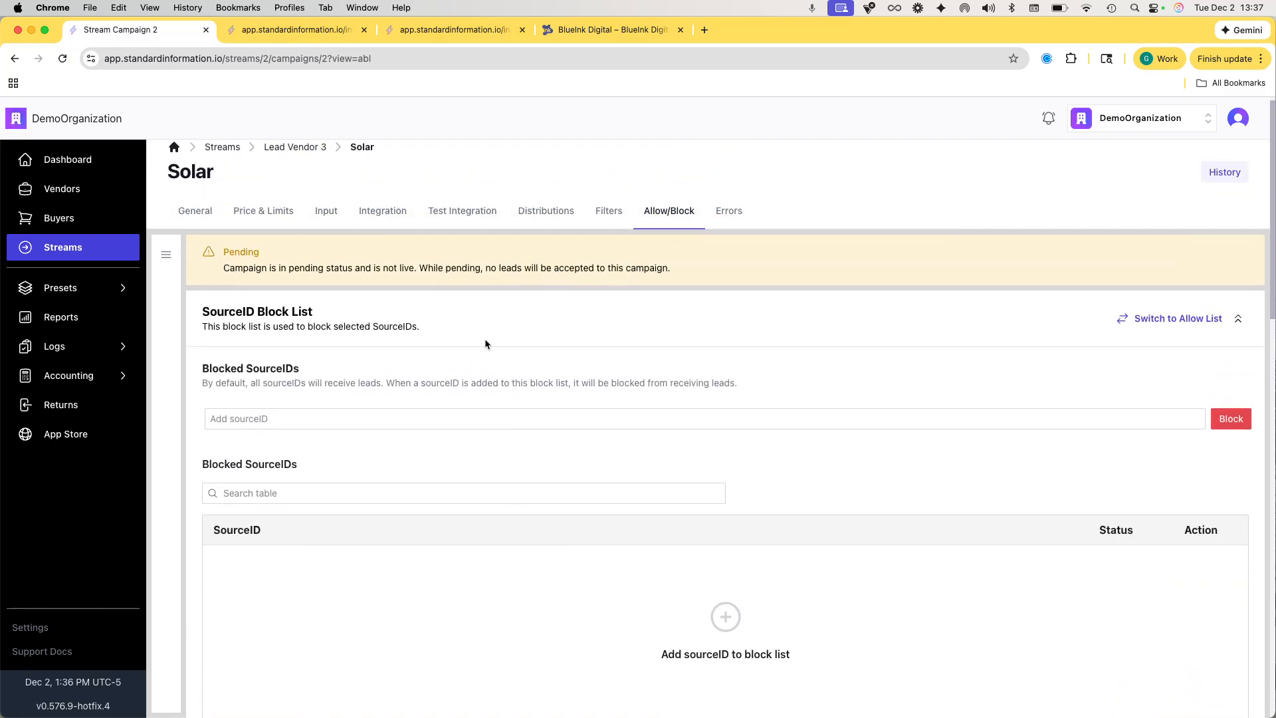
scroll(632, 359, "down", 1)
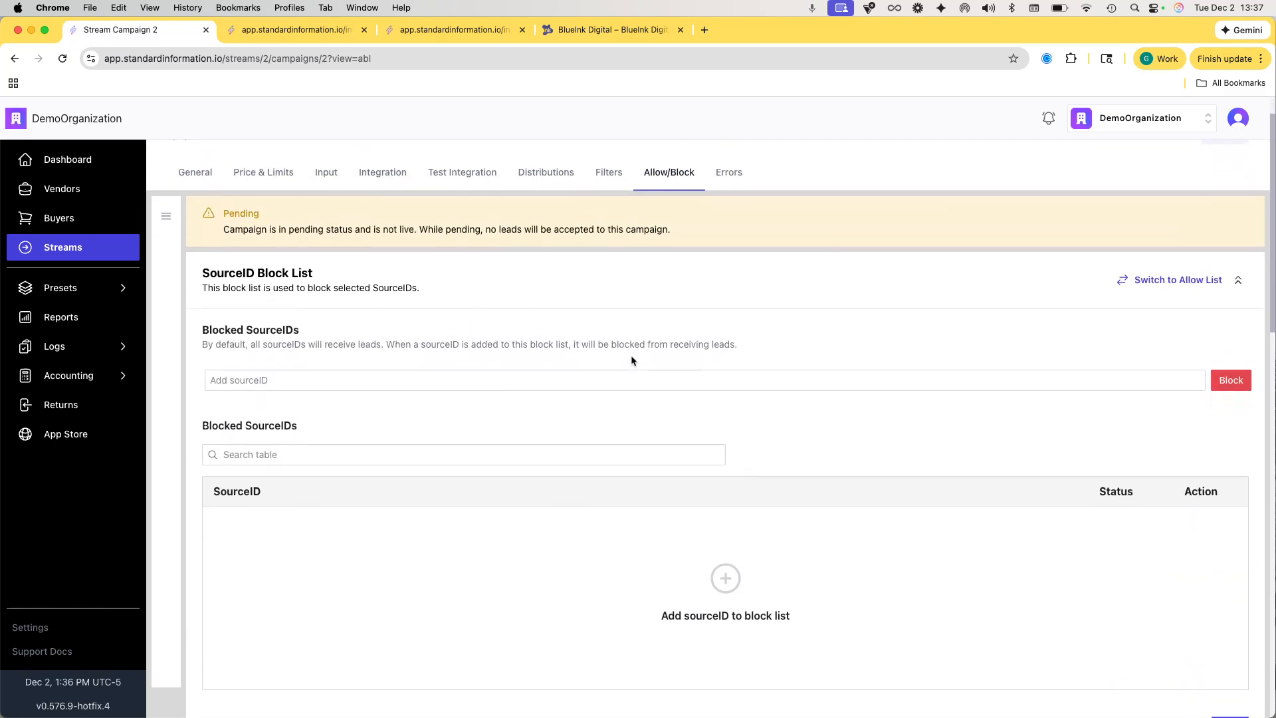
scroll(604, 322, "down", 1)
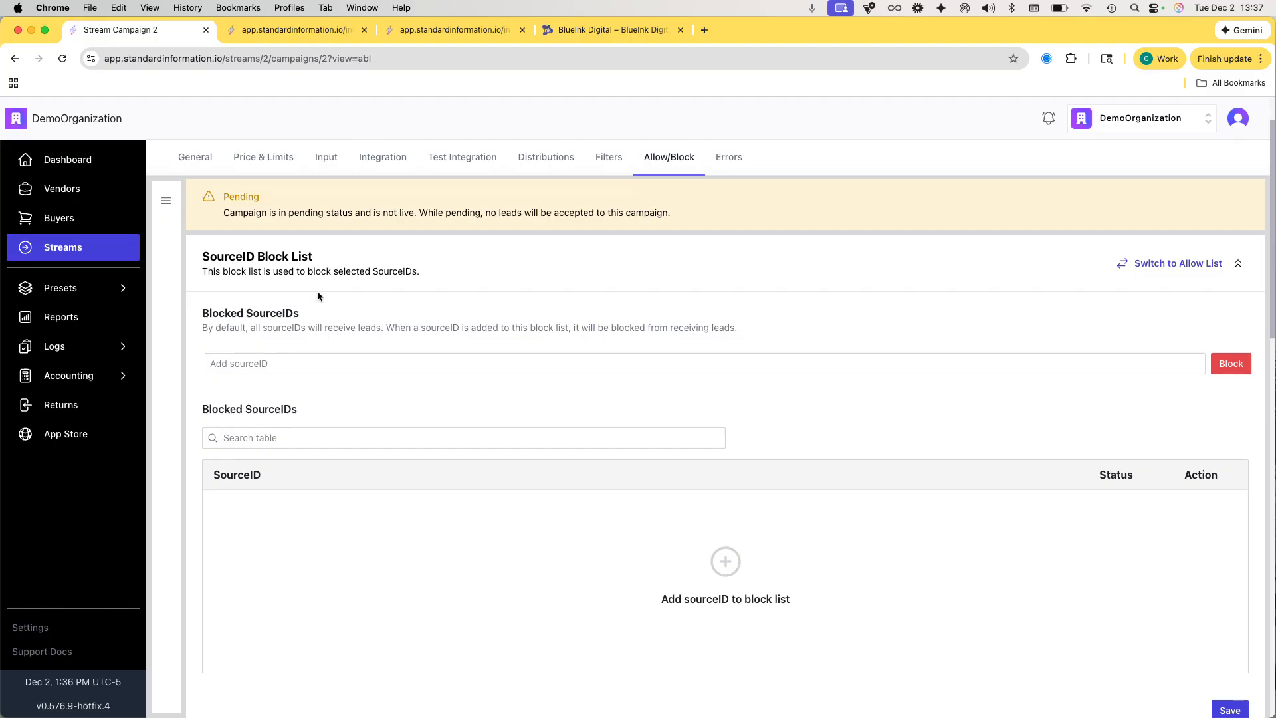
scroll(318, 296, "down", 1)
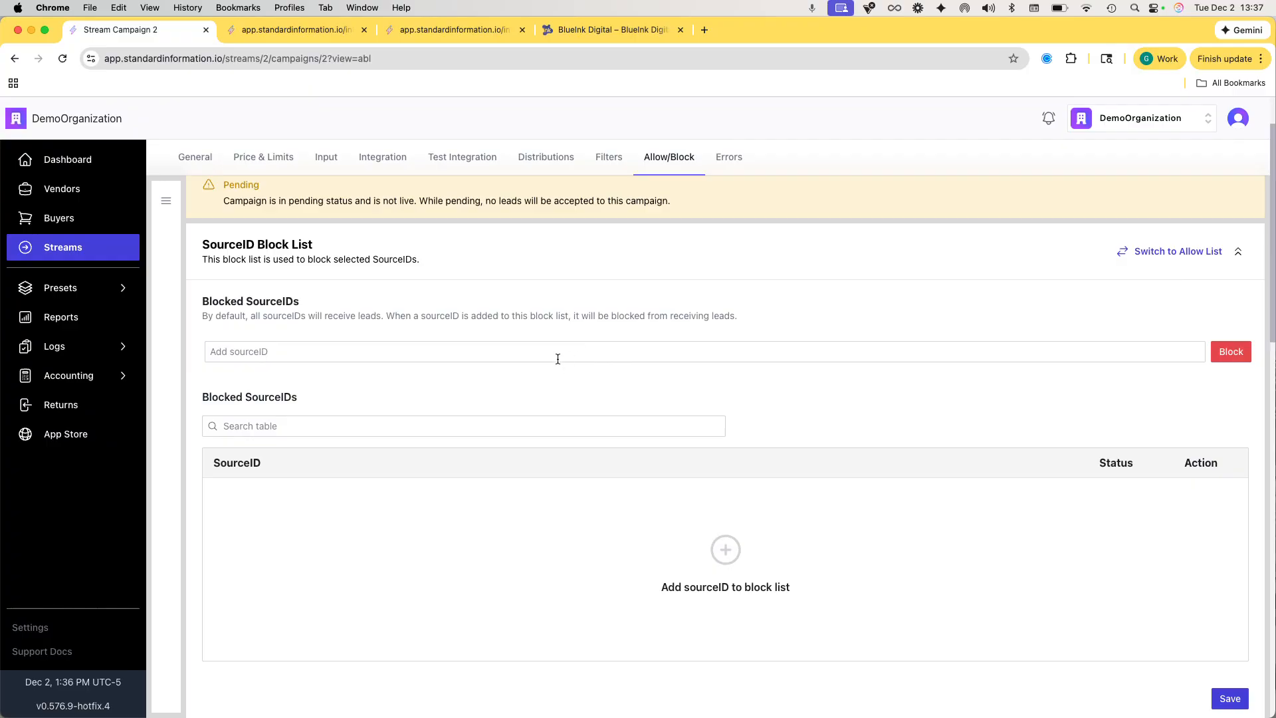
scroll(612, 372, "down", 7)
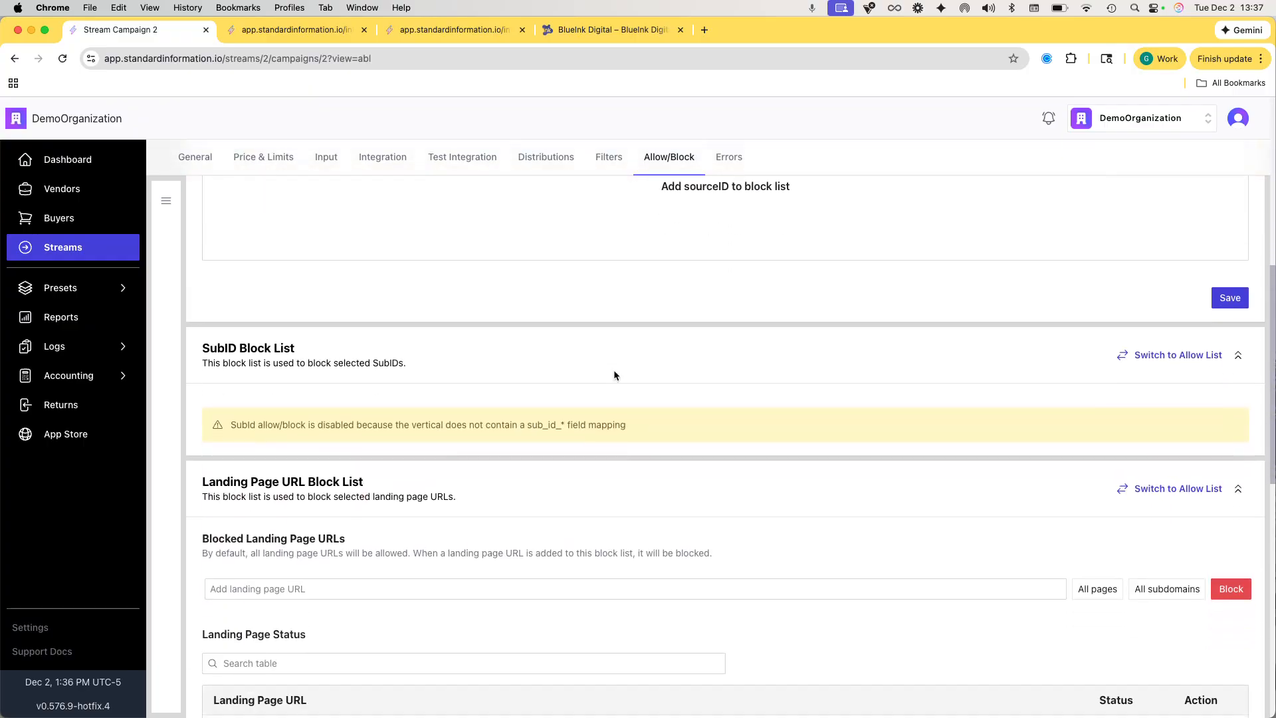
- Review the campaign's landing page URL block list and its override section for globally blacklisted landing page URLs
scroll(472, 329, "down", 3)
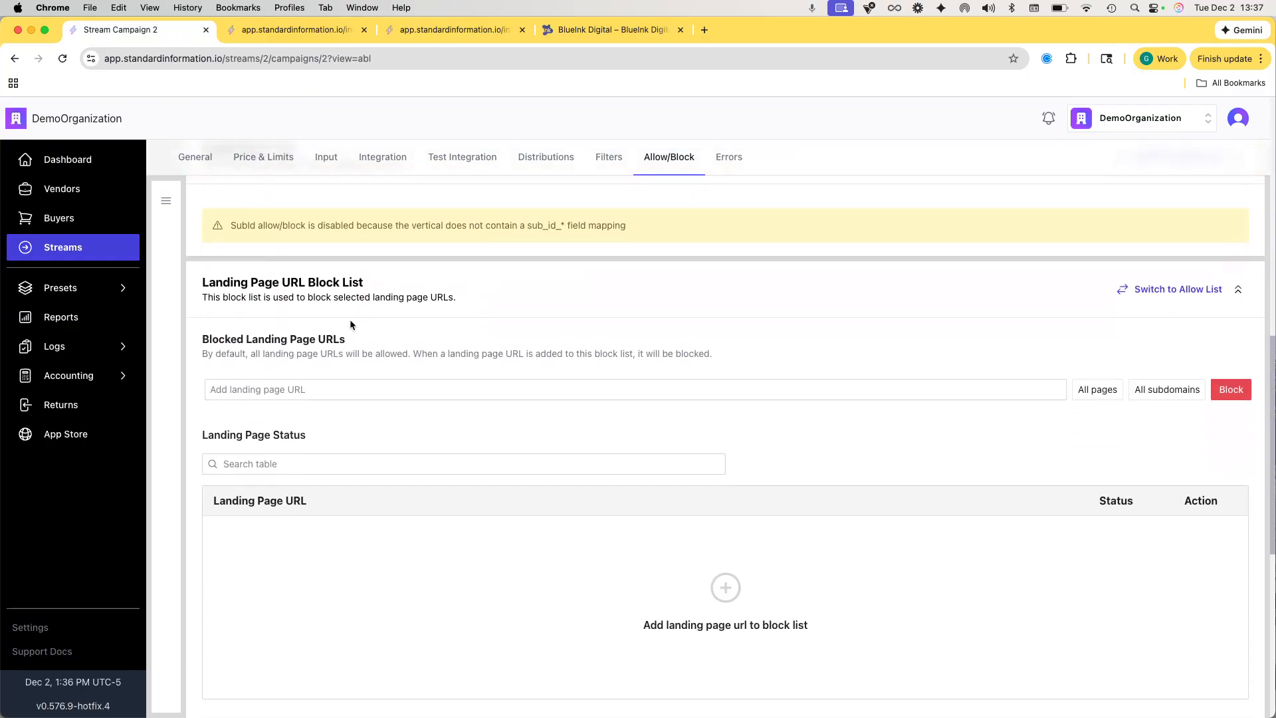
scroll(572, 341, "down", 1)
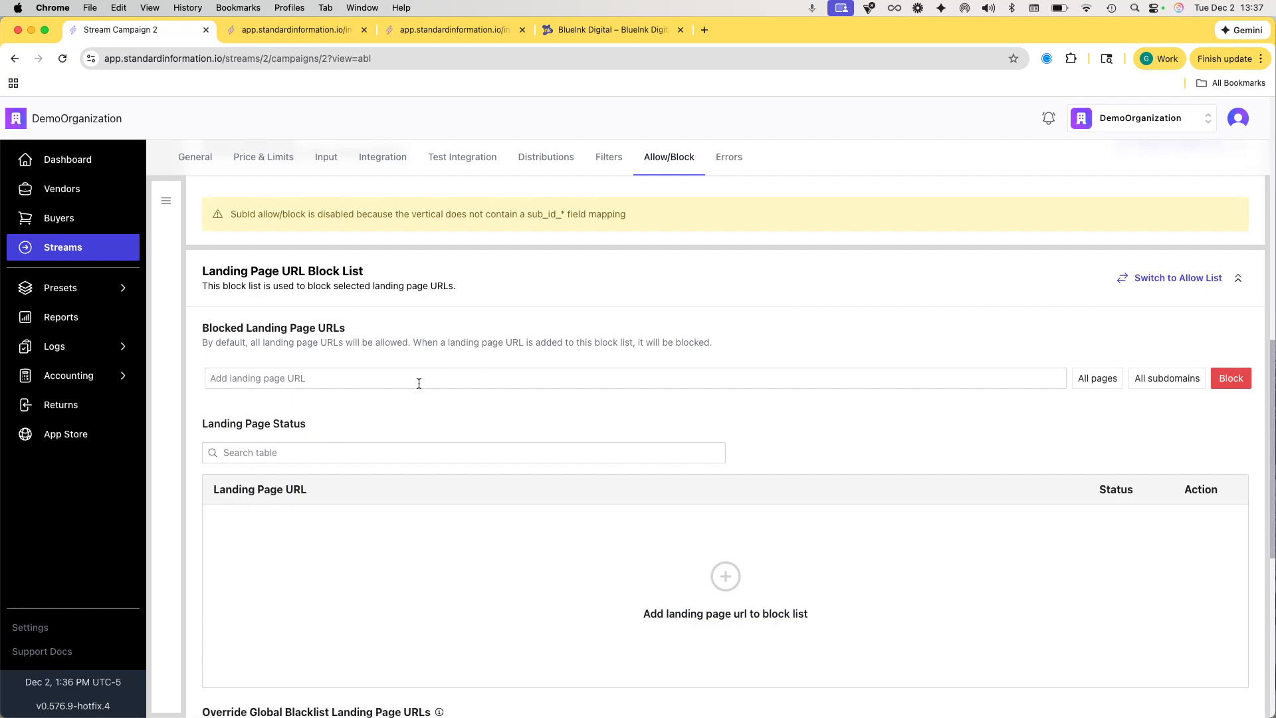
scroll(485, 387, "down", 6)
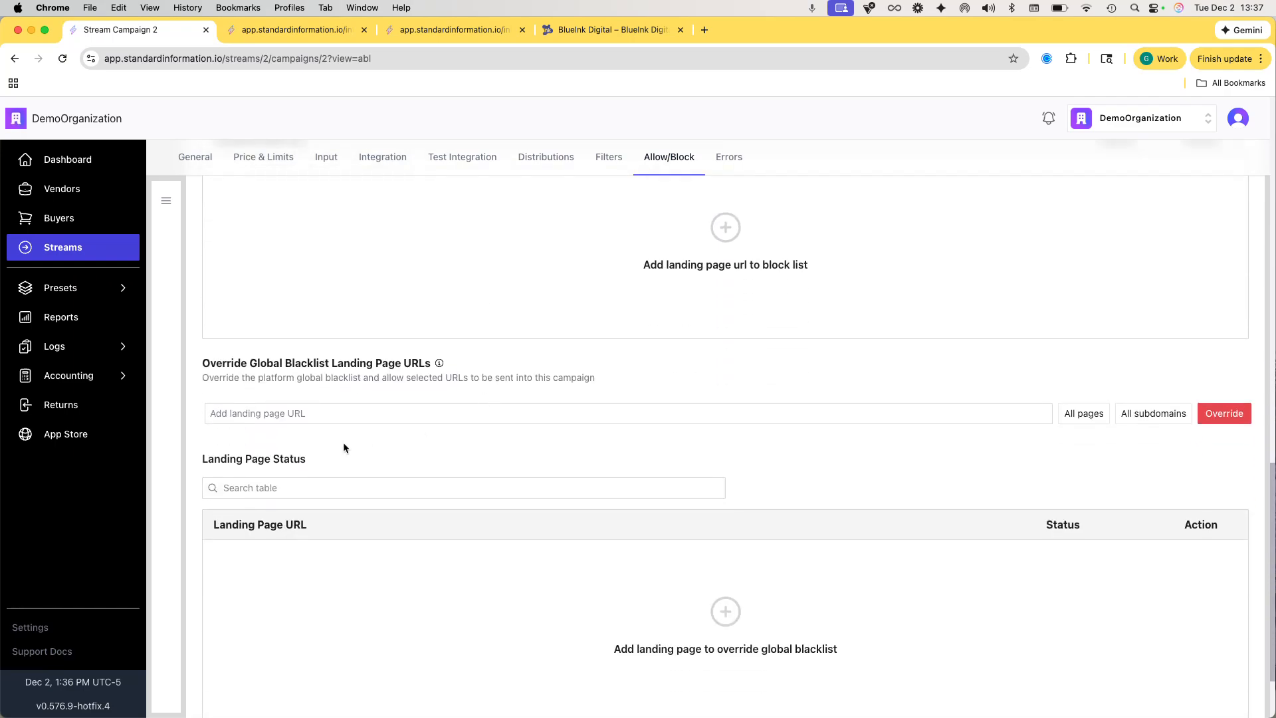
scroll(482, 455, "down", 2)
scroll(482, 455, "up", 9)
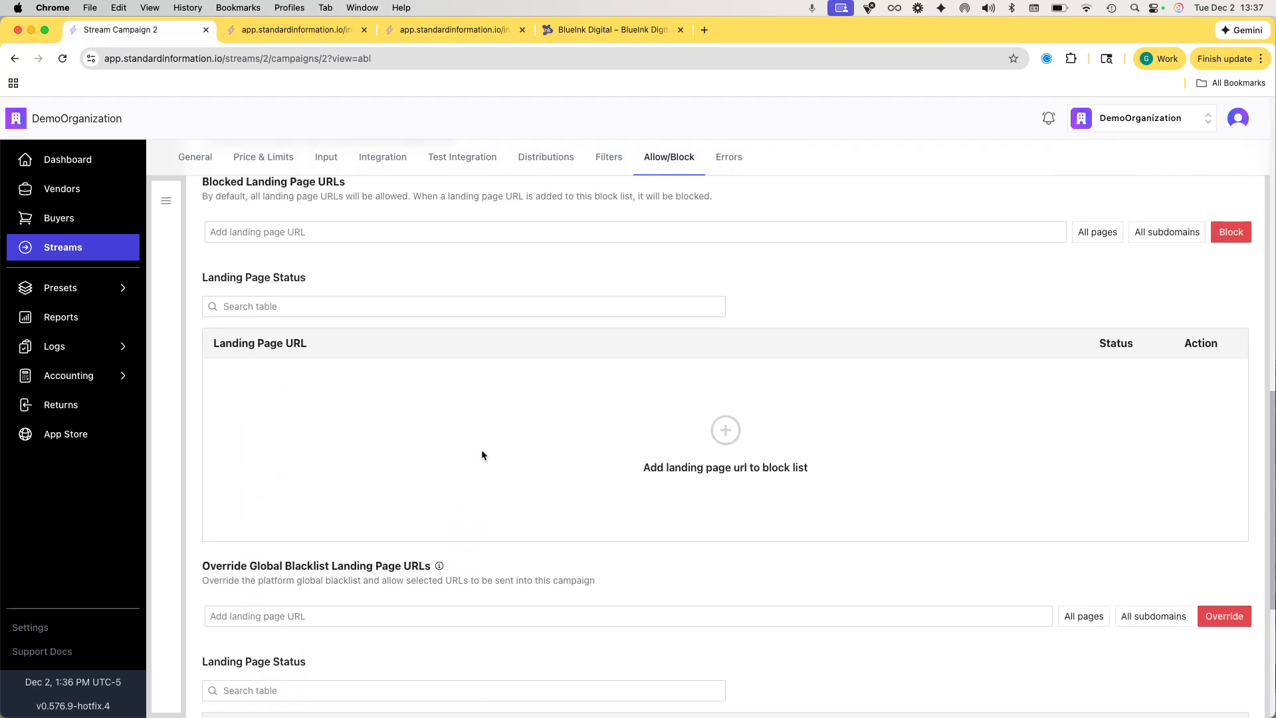
scroll(482, 454, "up", 10)
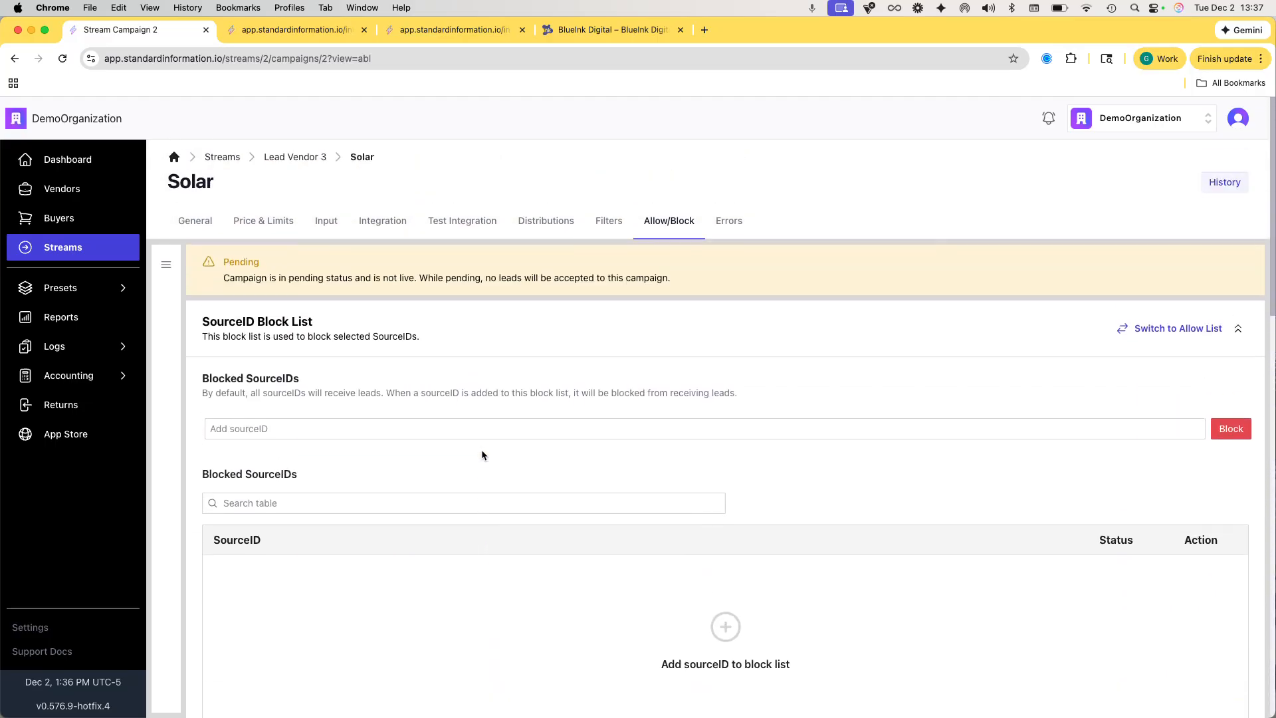
- Check the Solar campaign's error and warning notifications, and return to its general overview
left_click(731, 224)
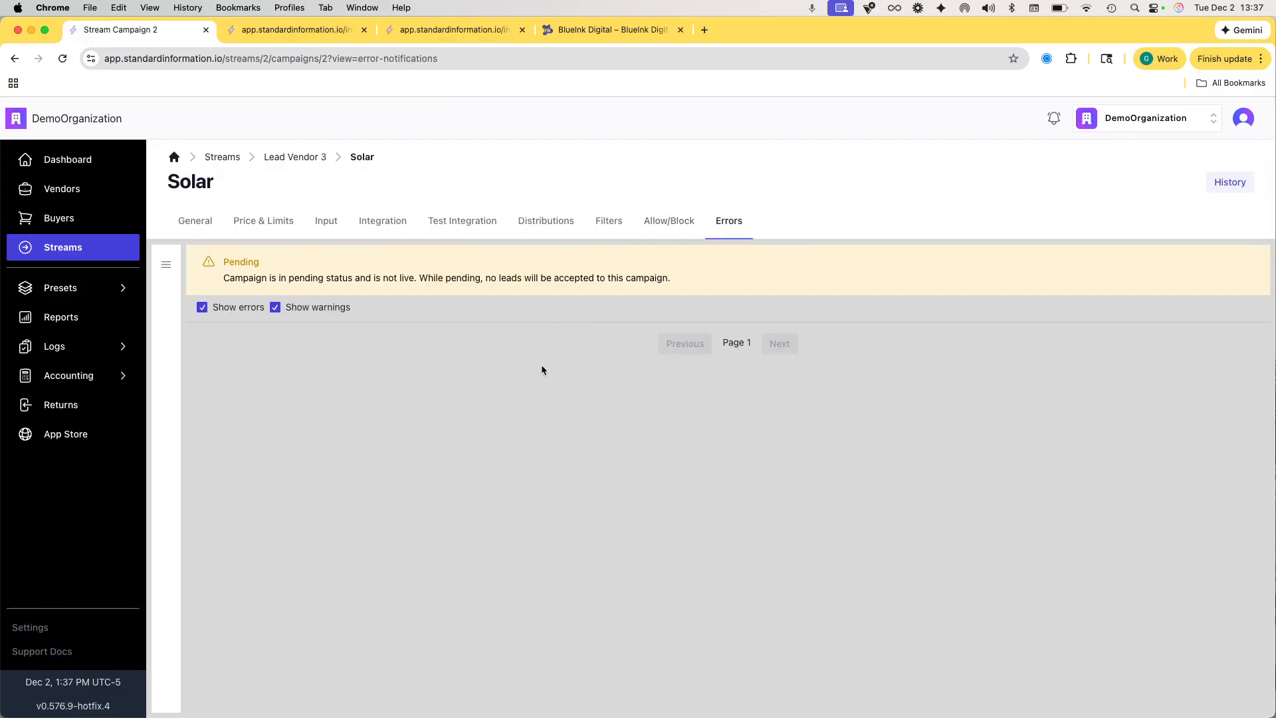
left_click(189, 222)
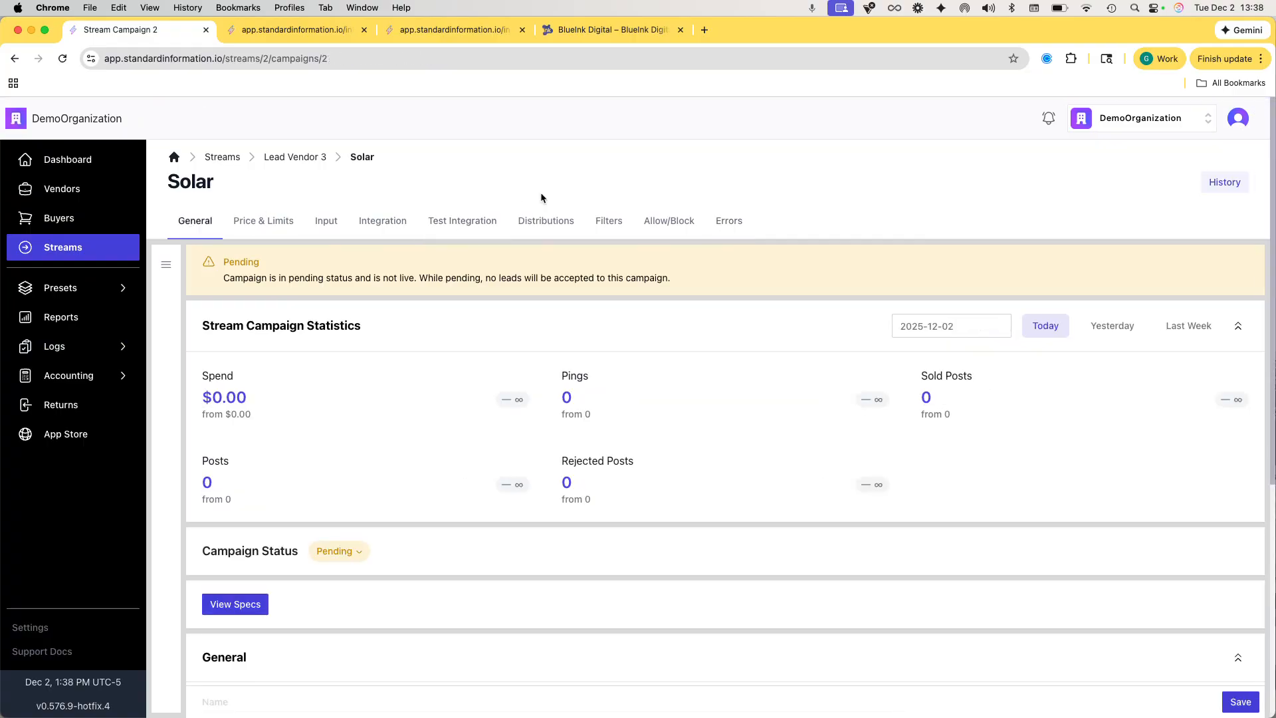